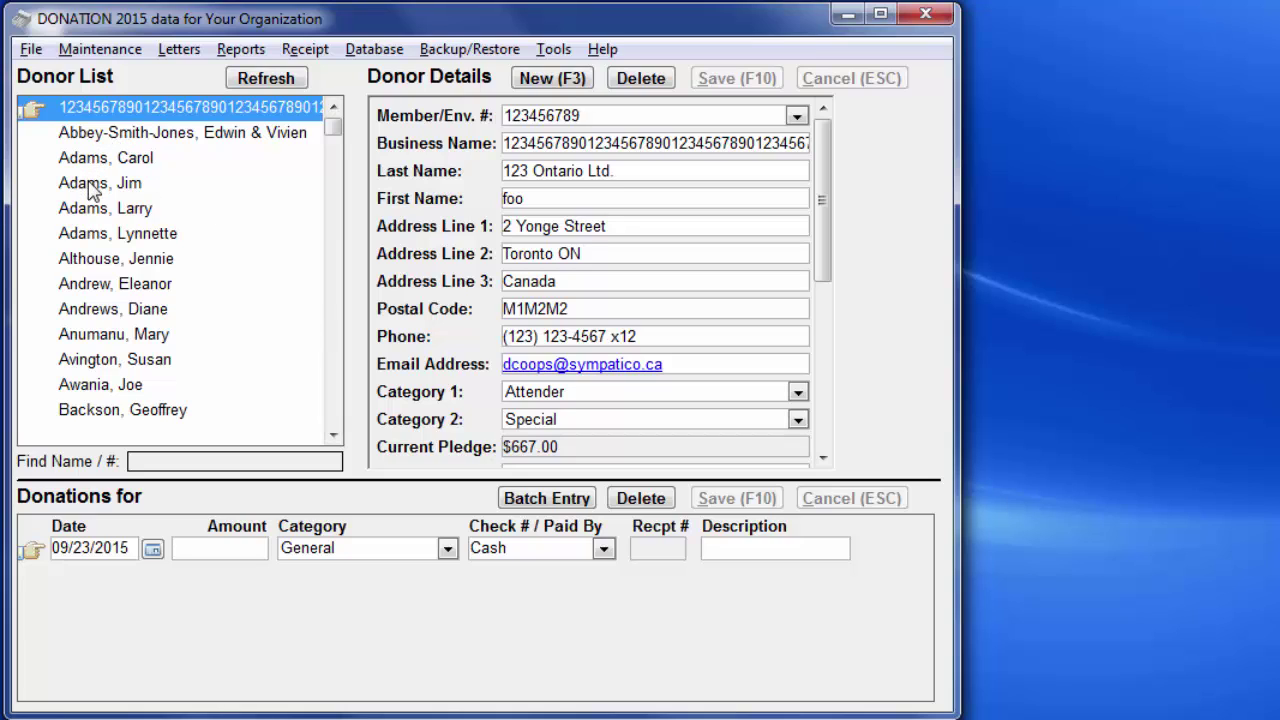
Select the donor with two past donations totalling $150.00 and open the Letters menu.
click(100, 193)
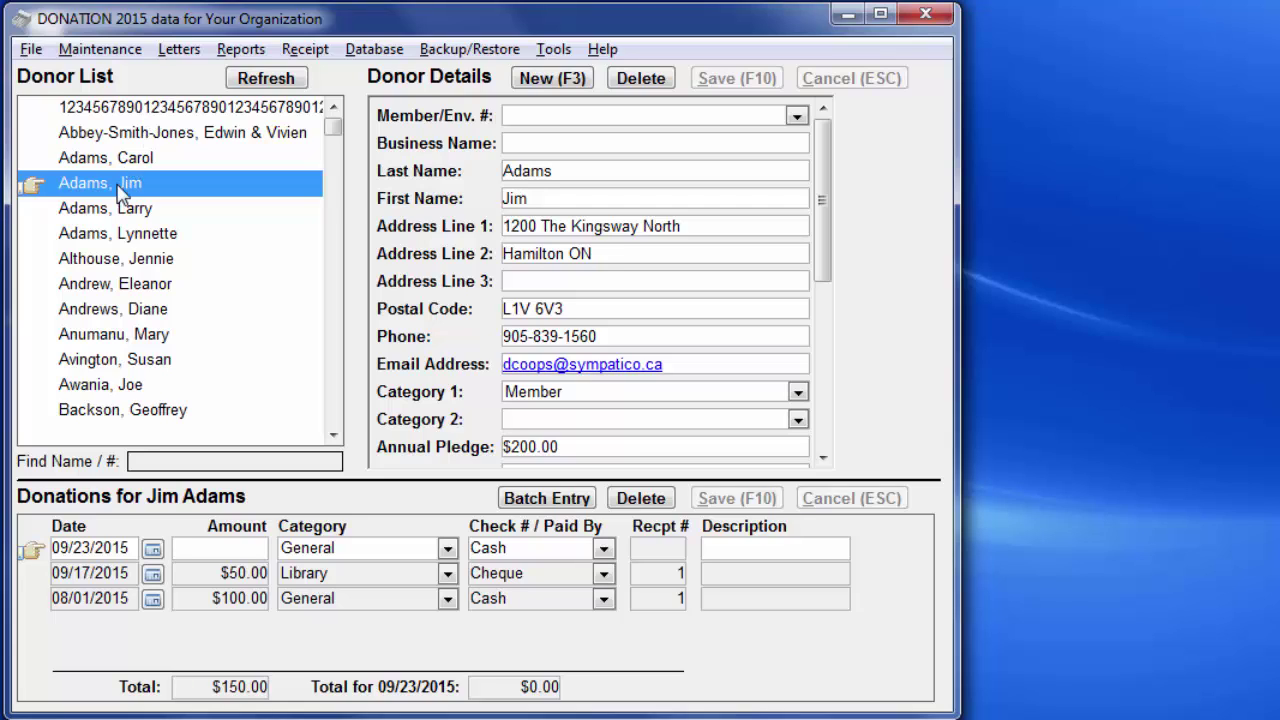
click(180, 50)
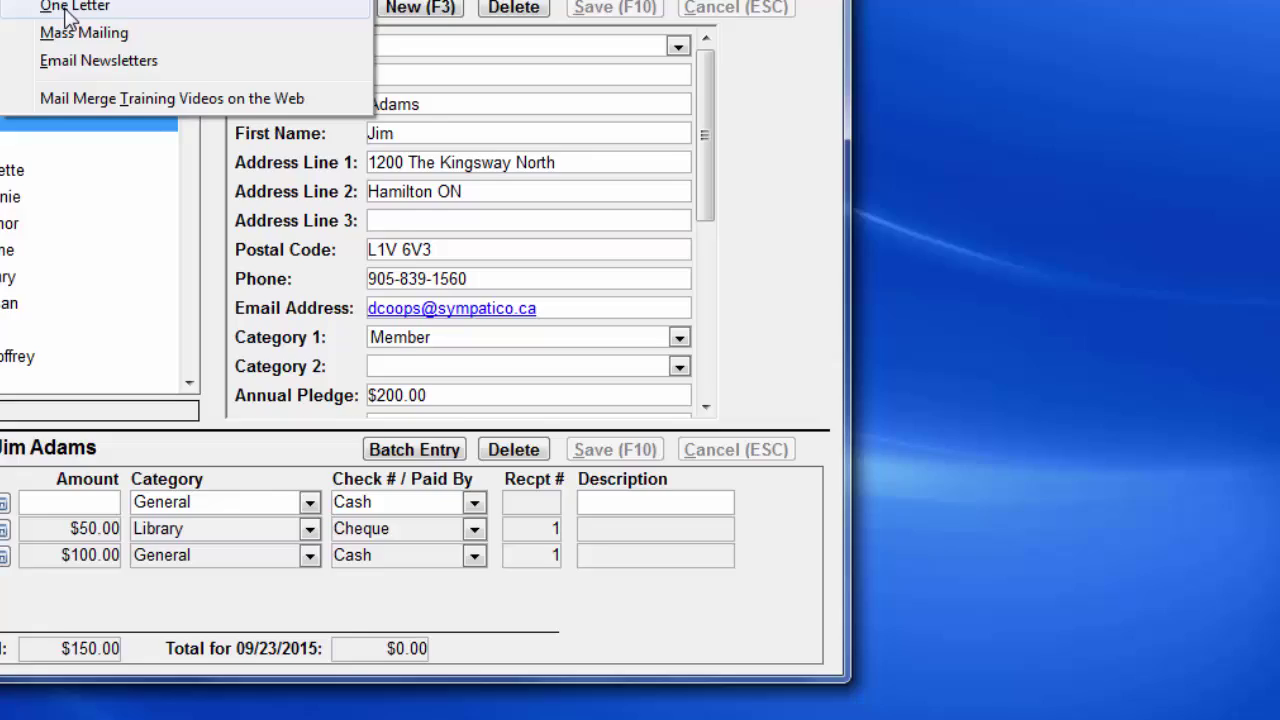
Start a One Letter merge for donor information only and edit the standard donors_merge template.
click(220, 80)
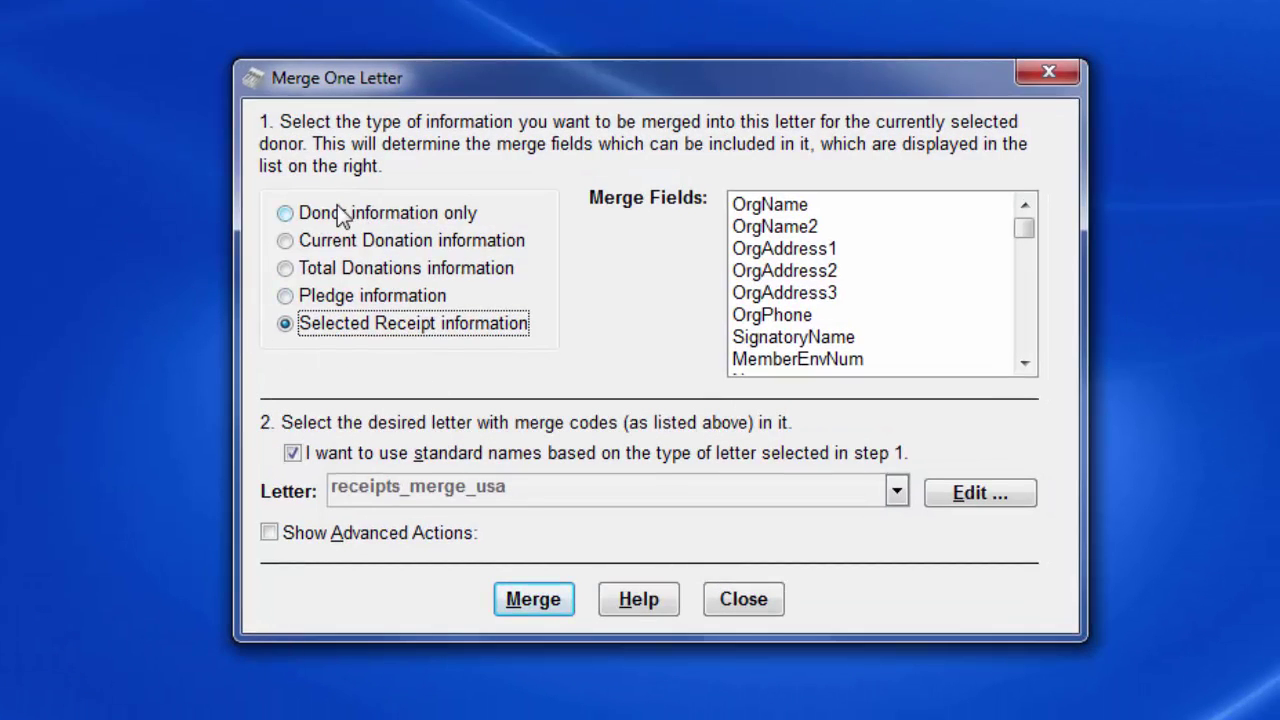
click(323, 214)
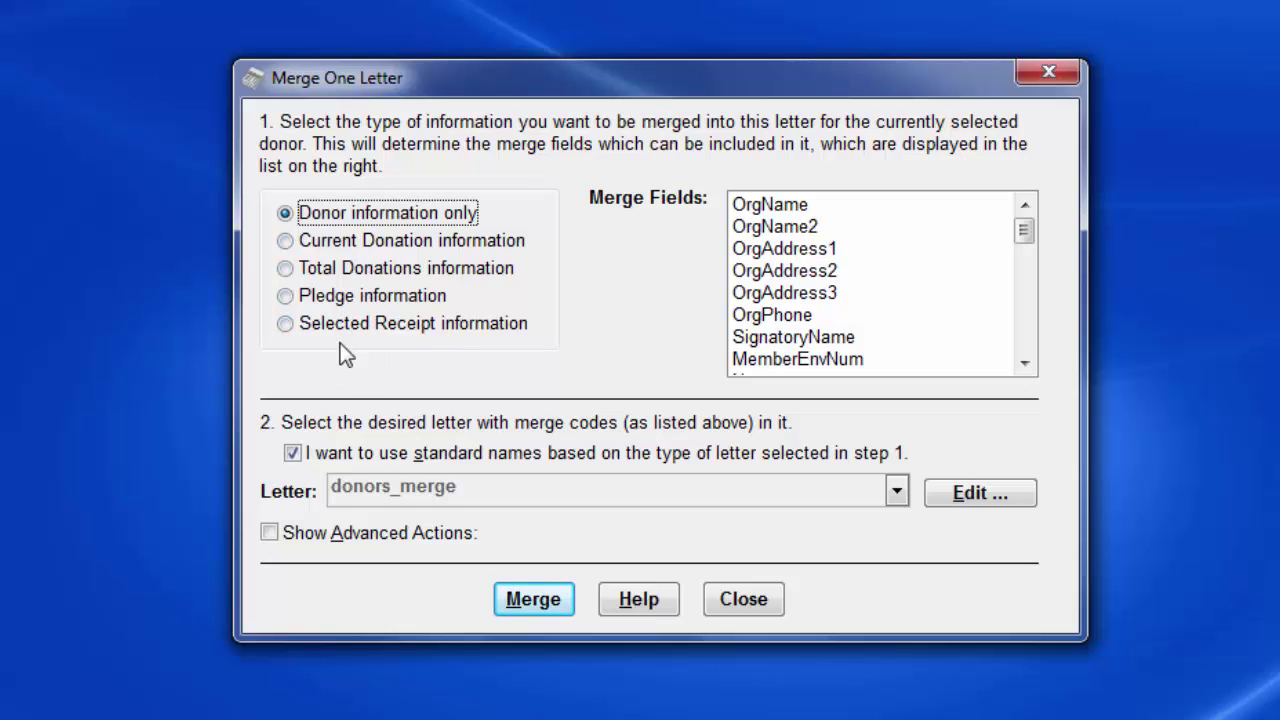
click(293, 454)
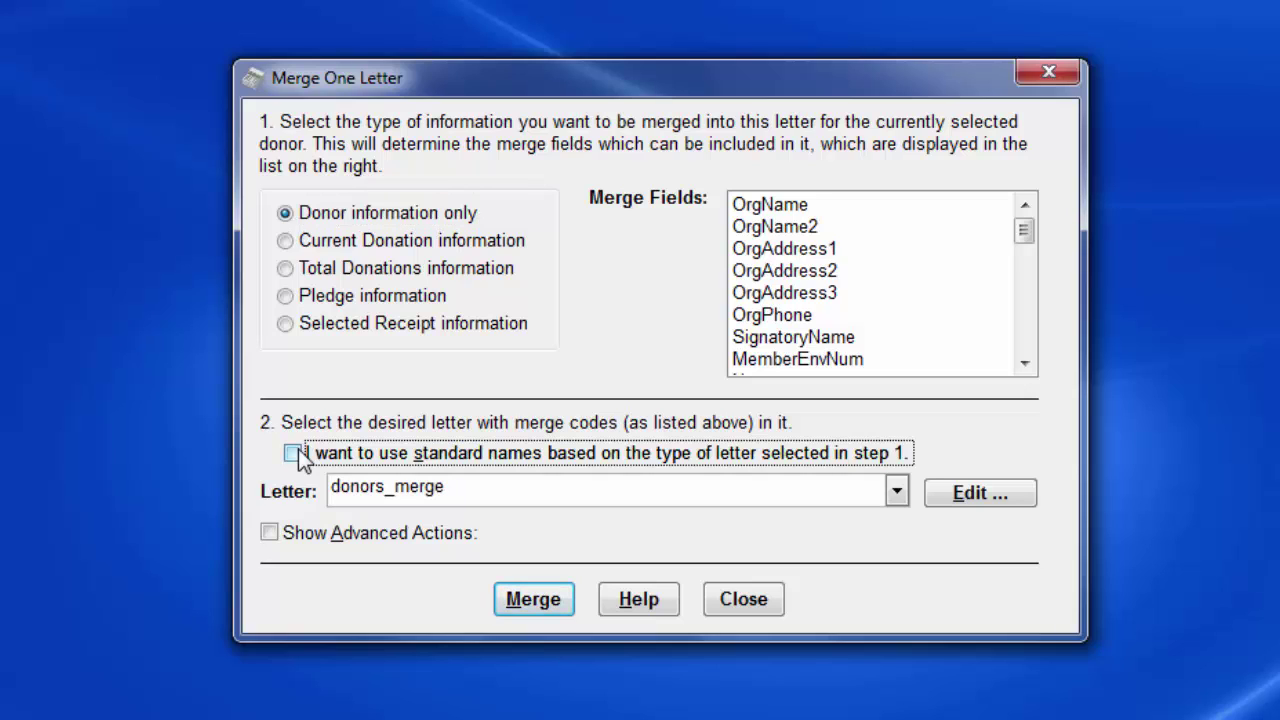
click(293, 454)
click(293, 454)
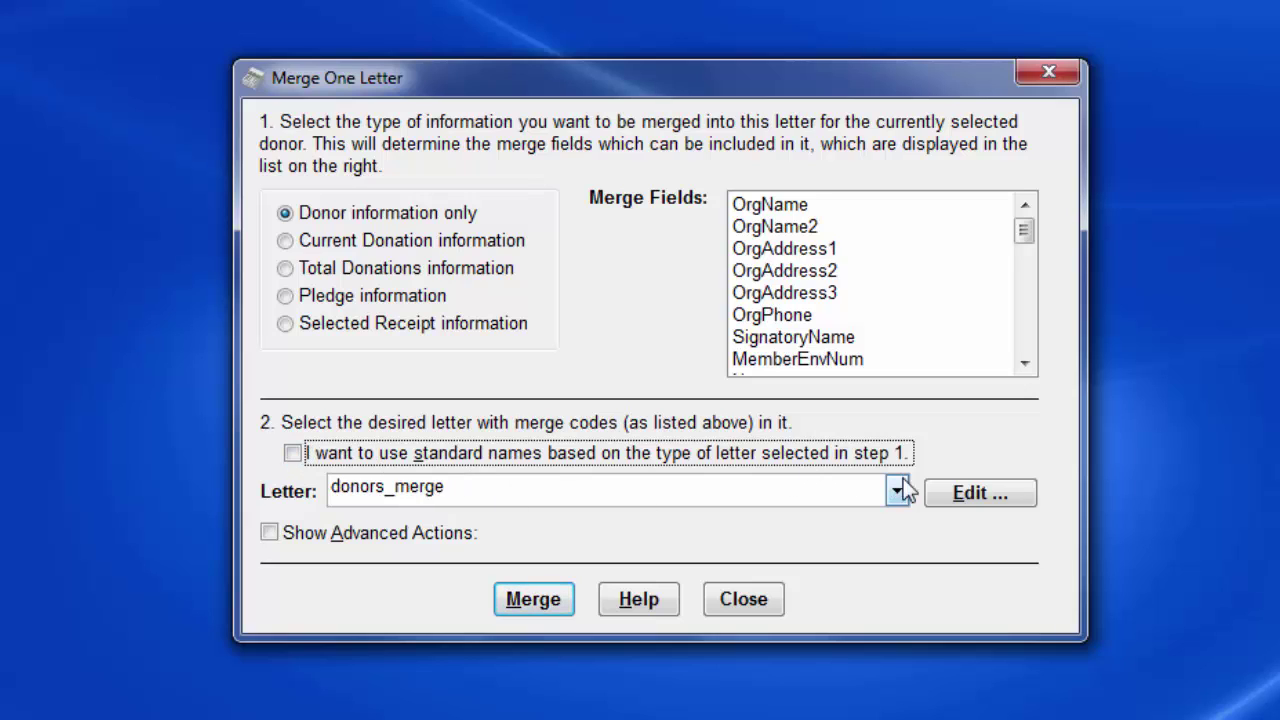
click(292, 453)
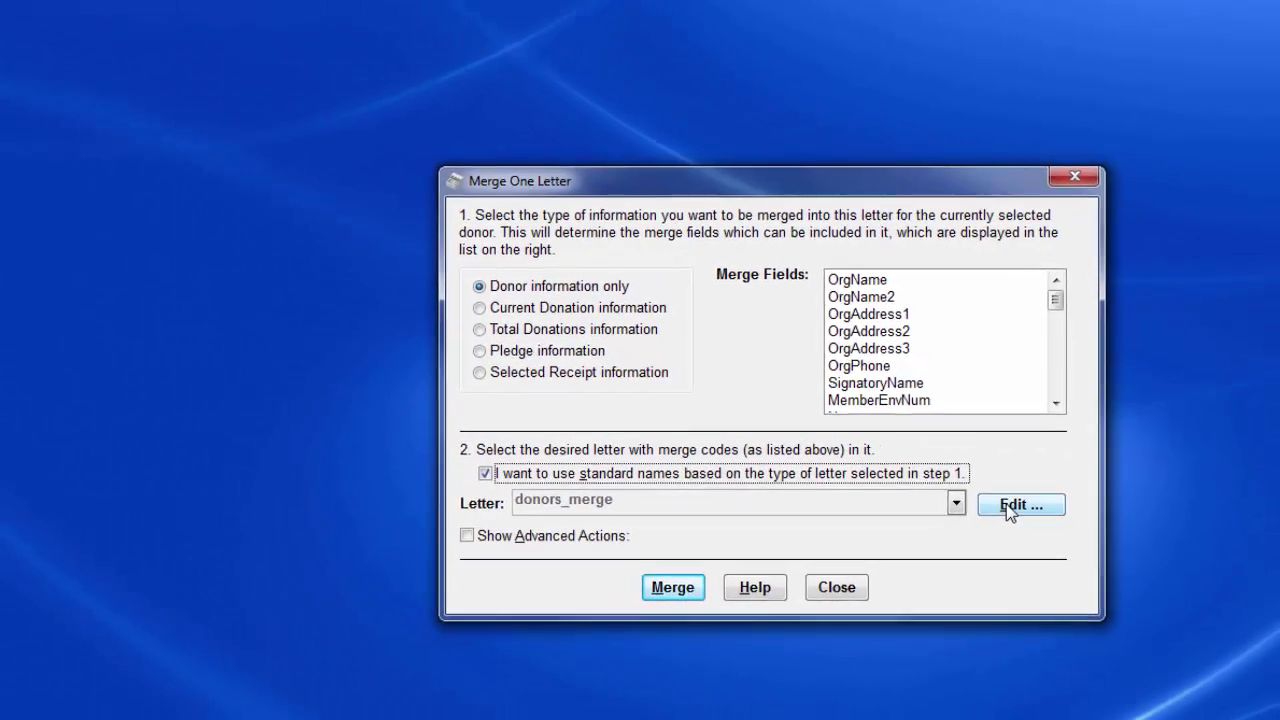
click(1015, 506)
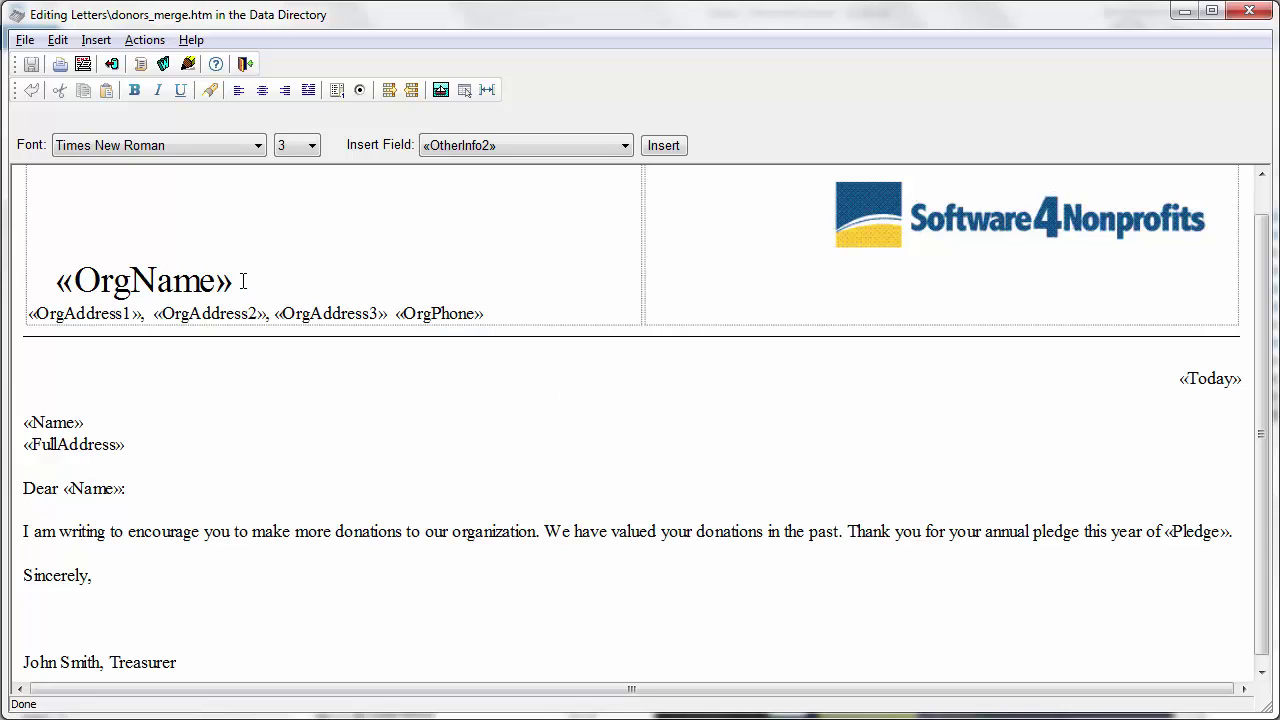
drag(241, 281, 56, 282)
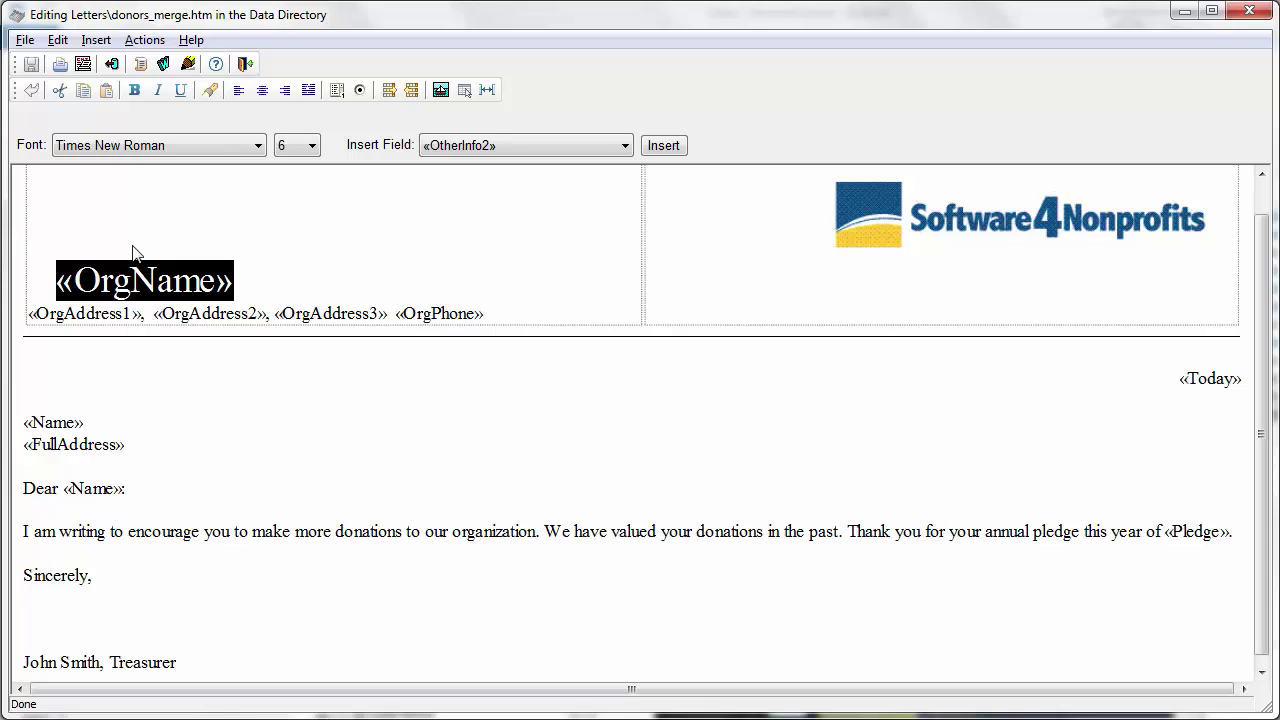
click(626, 147)
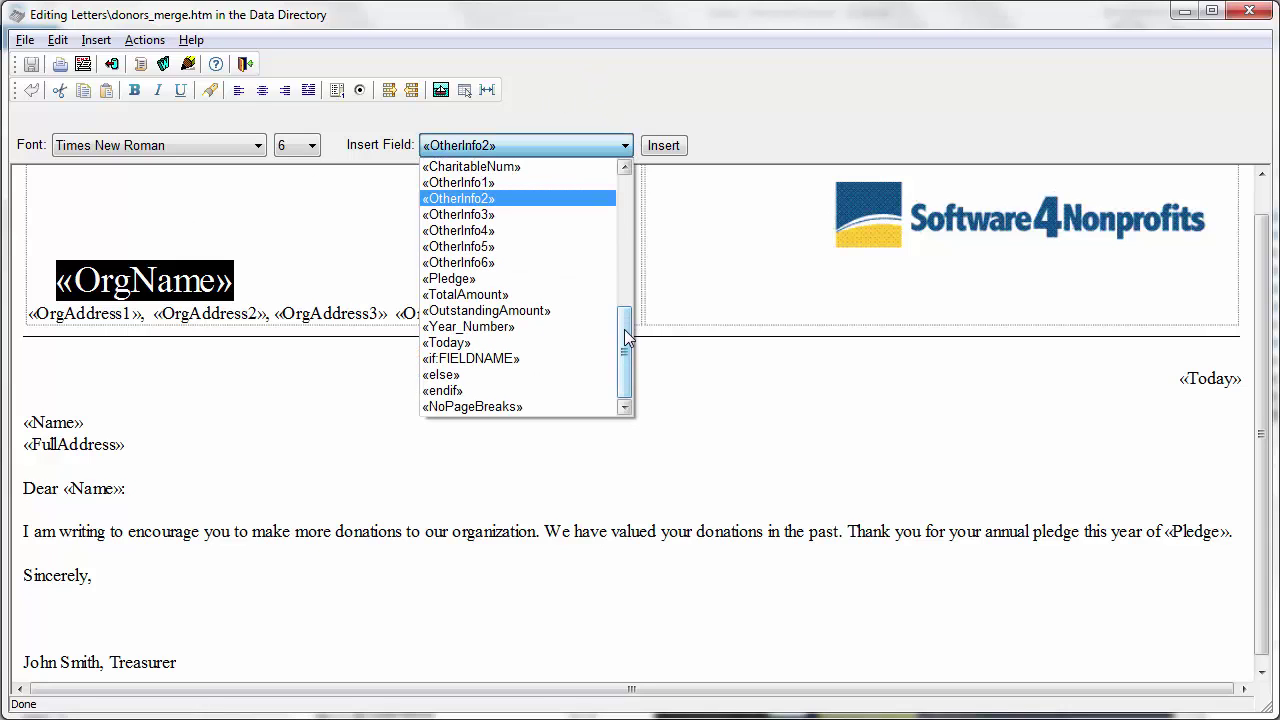
drag(624, 337, 625, 205)
click(504, 230)
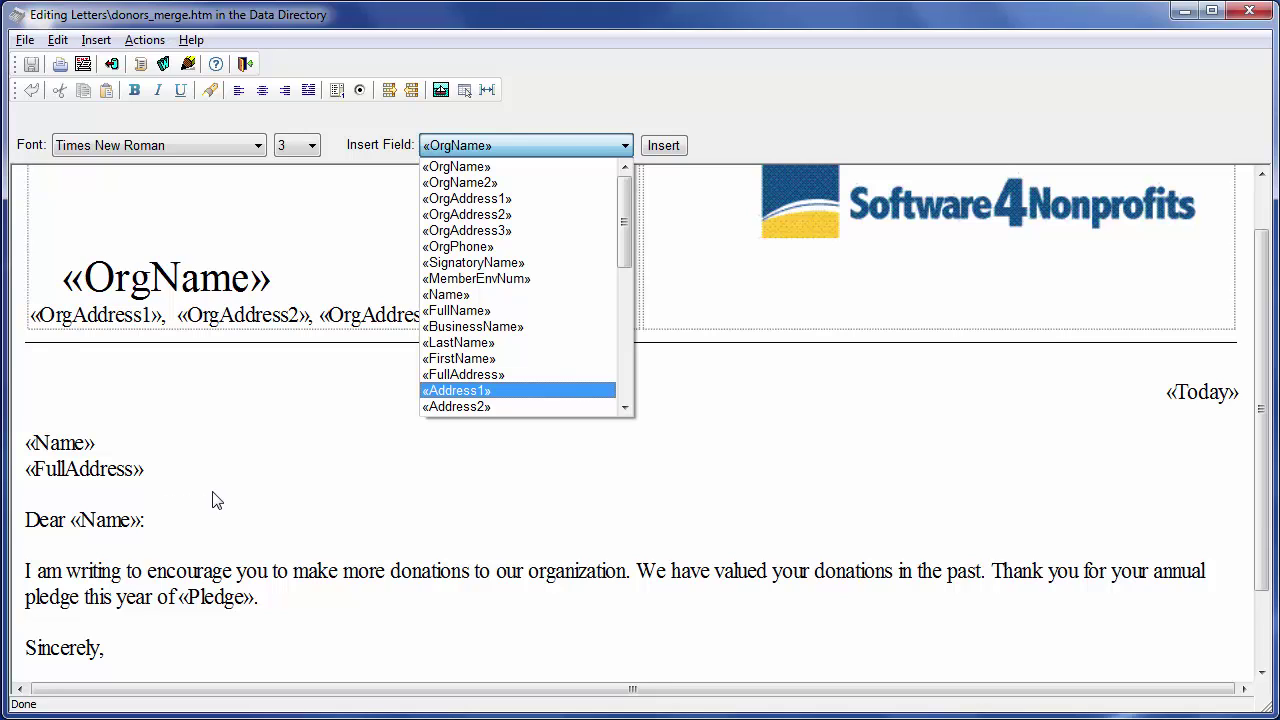
key(Down)
key(Down)
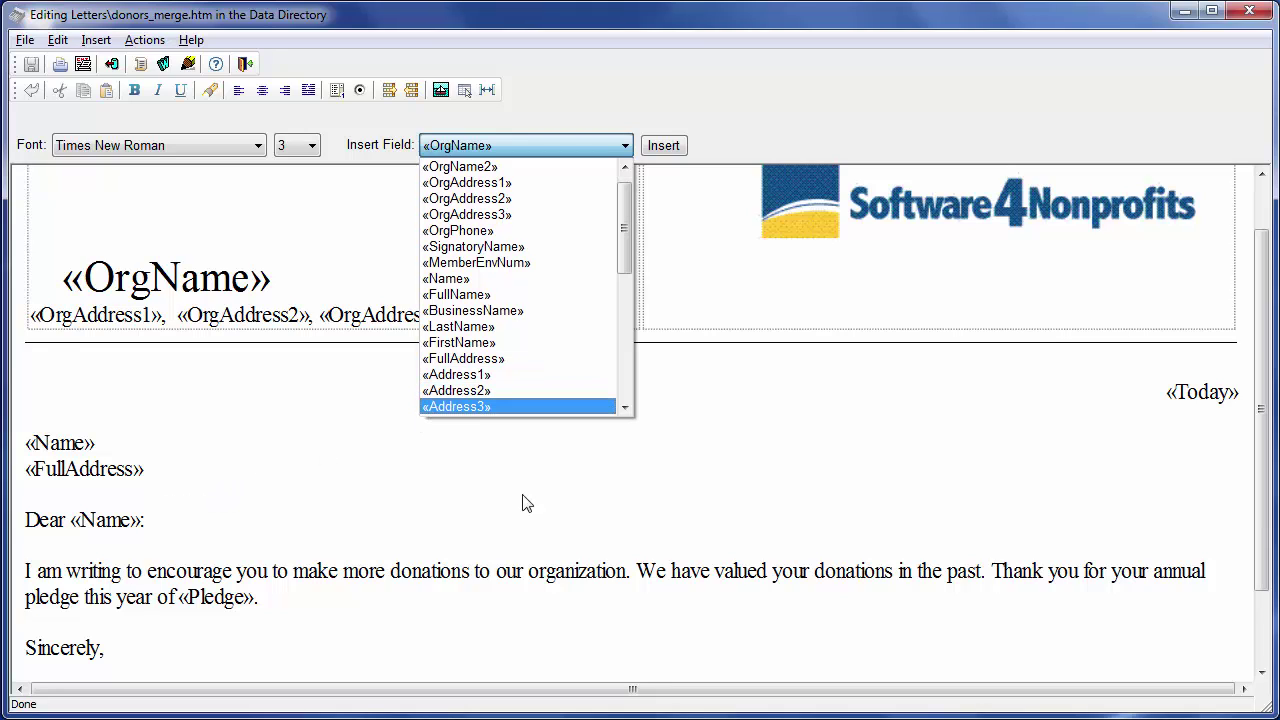
click(78, 528)
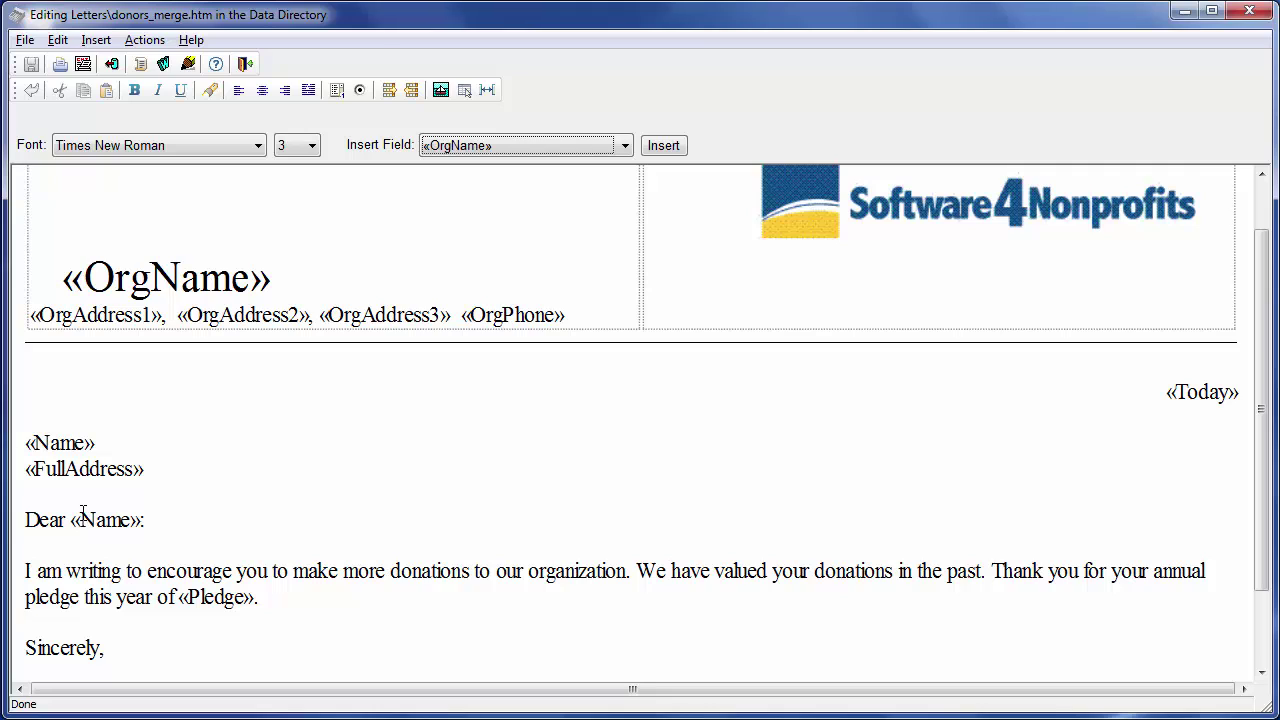
Replace «Name» after 'Dear' with the «FirstName» merge field.
drag(71, 520, 131, 520)
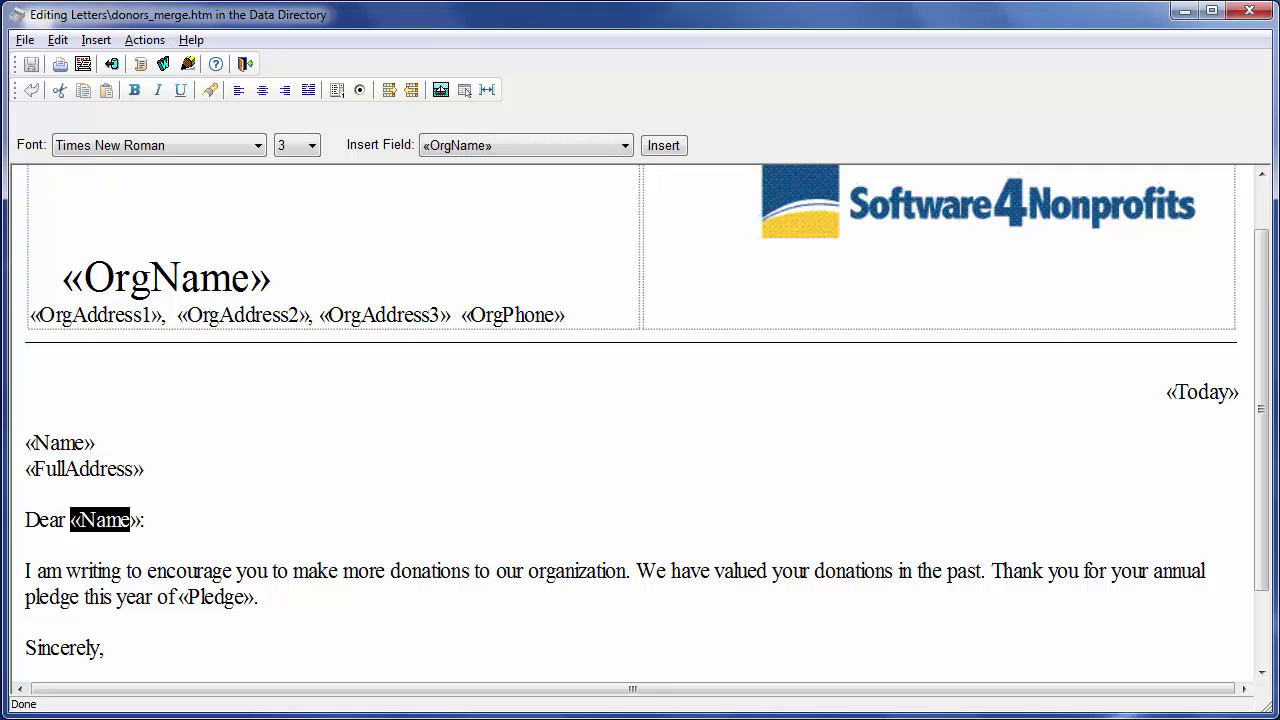
key(Delete)
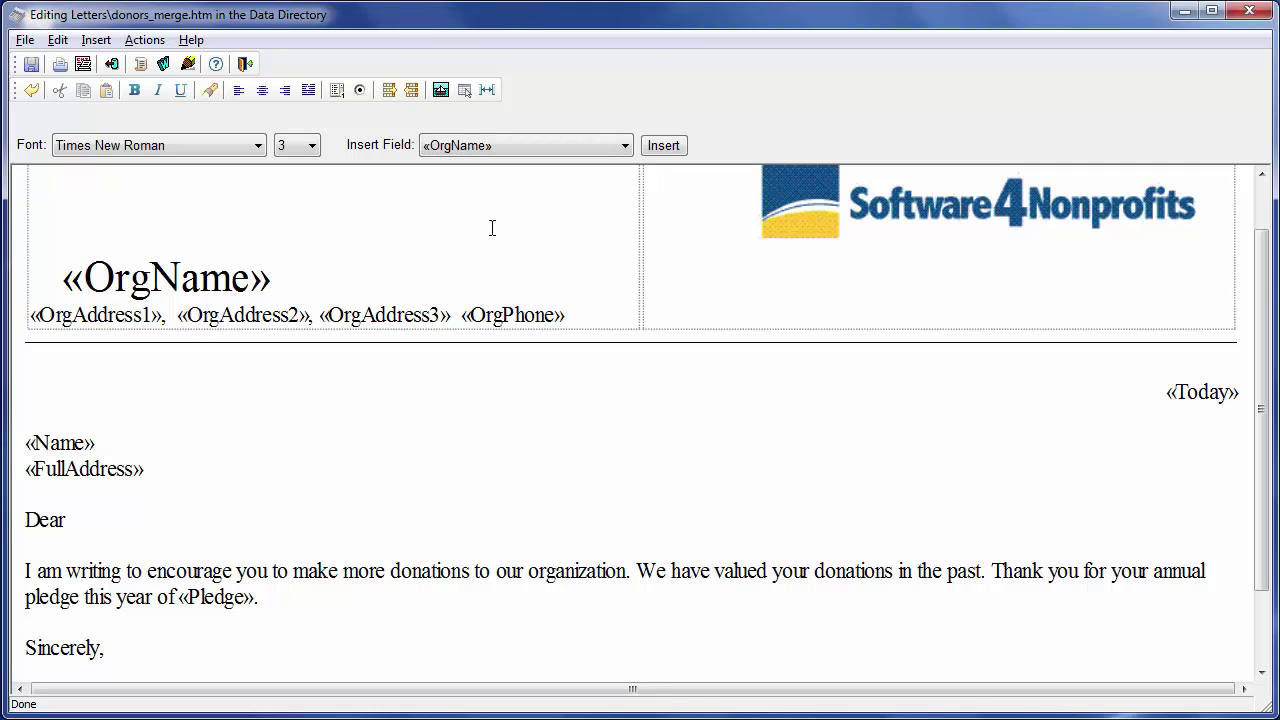
click(625, 146)
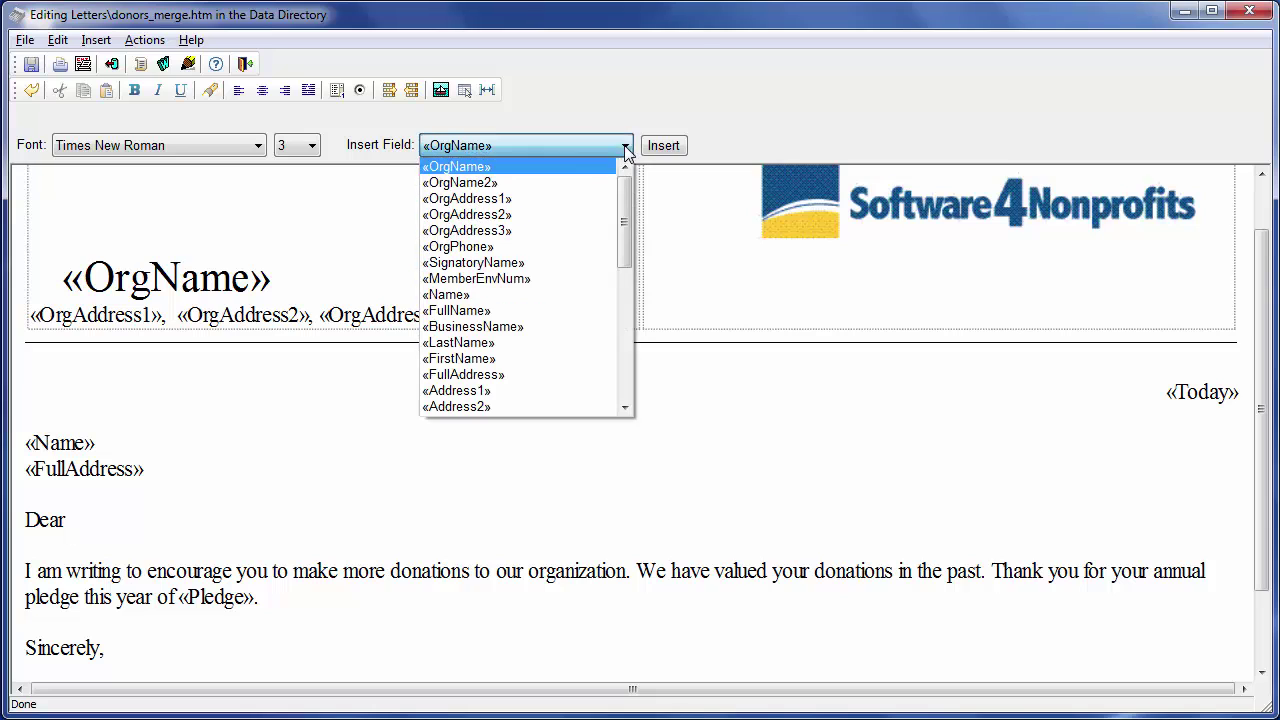
click(505, 360)
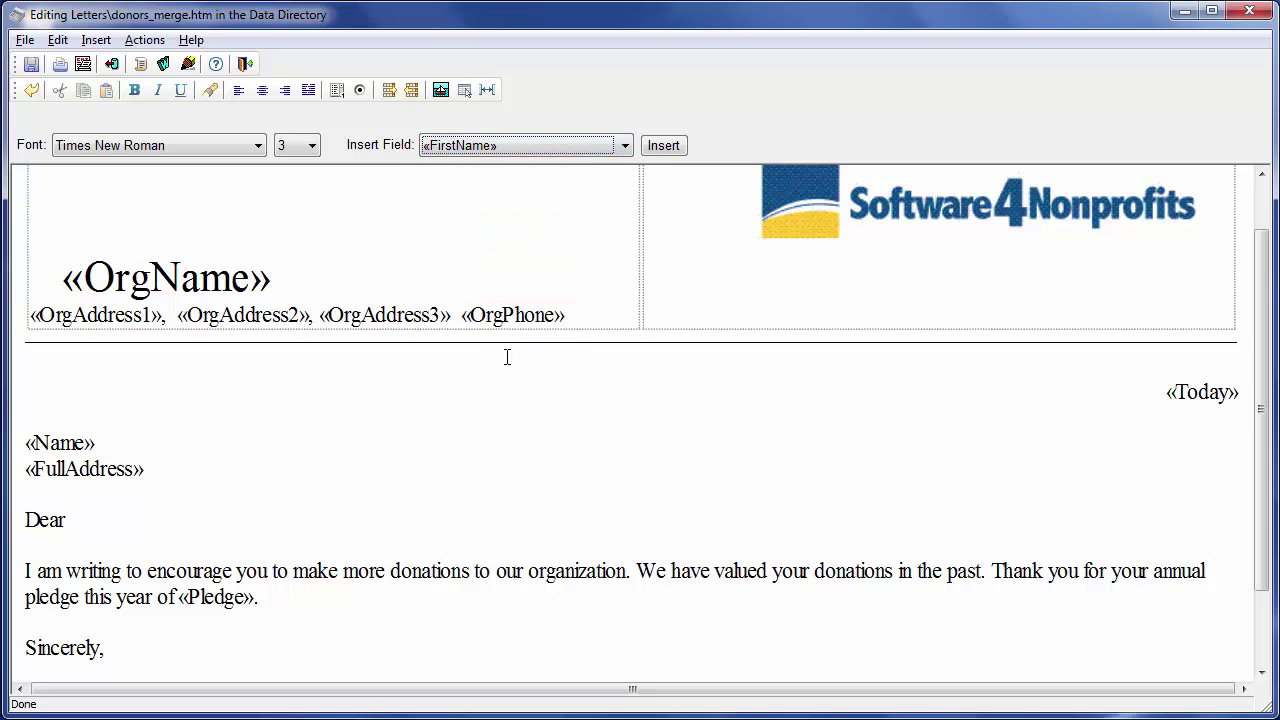
click(665, 146)
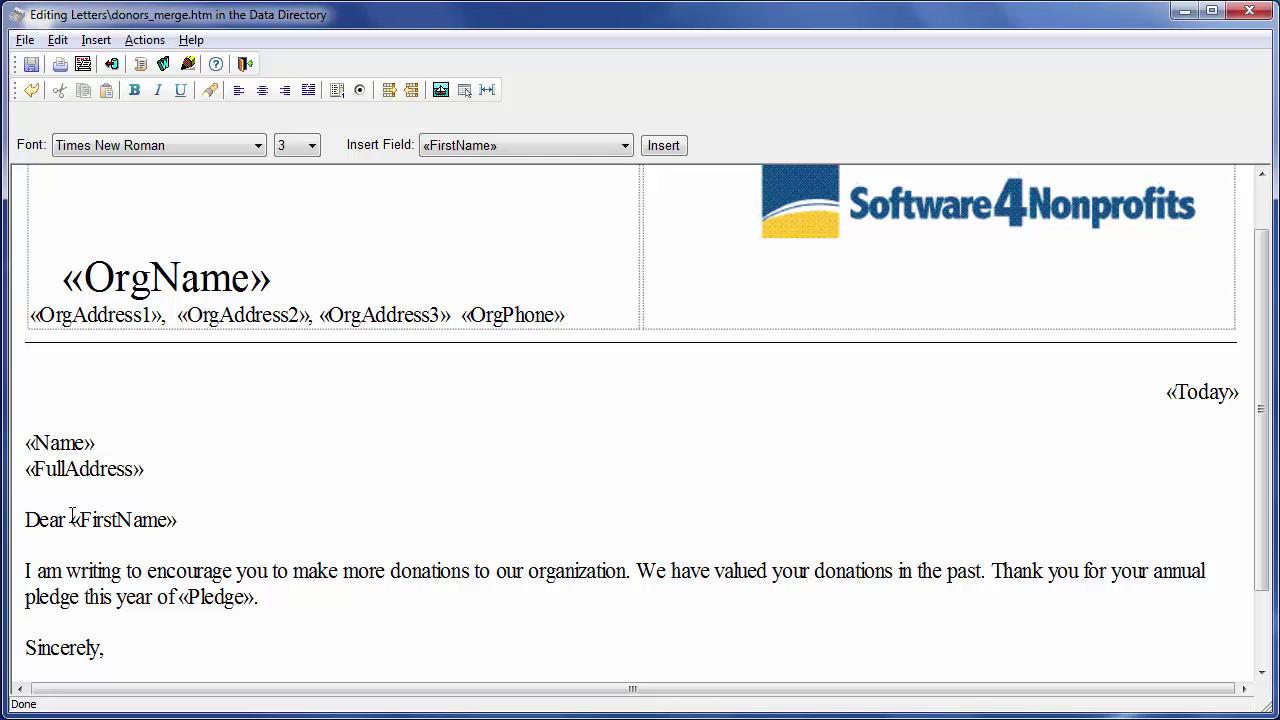
Select the pledge thank-you sentence in the letter's paragraph.
drag(72, 513, 84, 513)
click(72, 520)
drag(25, 571, 982, 574)
click(963, 615)
drag(991, 571, 264, 602)
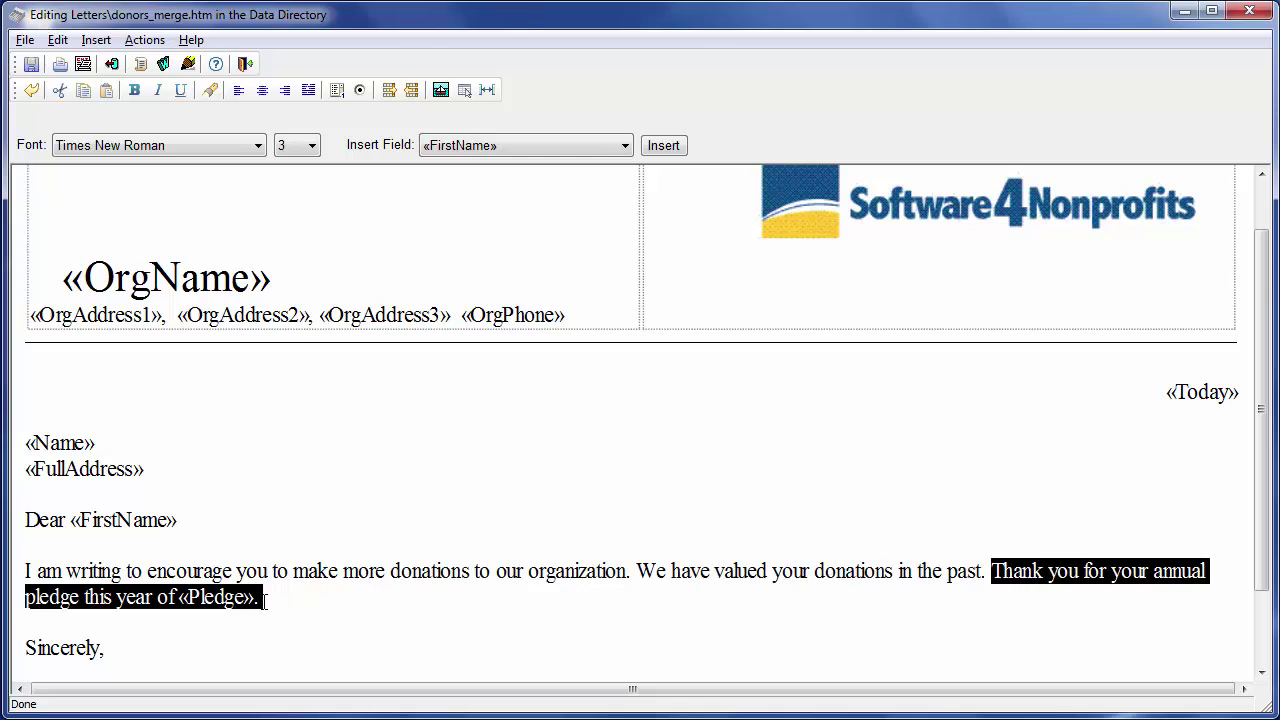
Insert an «if:FIELDNAME» field before 'Thank' and change it to «ifPledge».
click(392, 630)
drag(991, 572, 1001, 572)
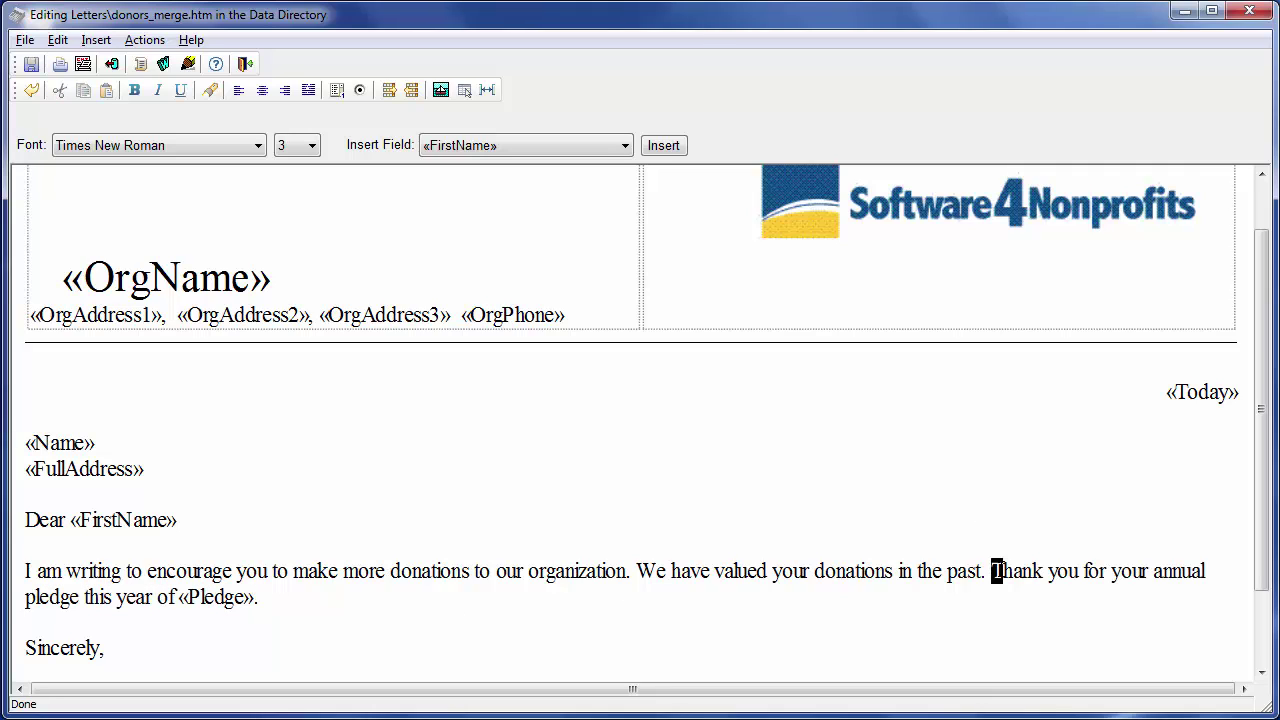
click(991, 572)
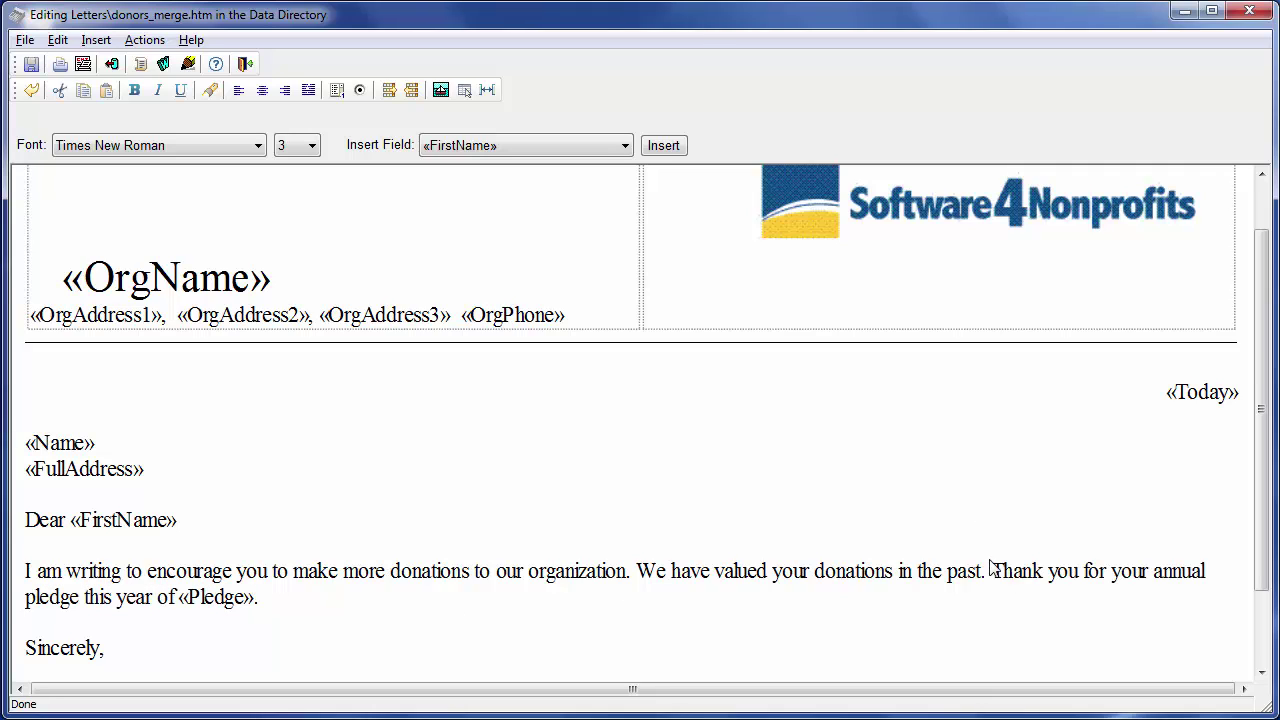
click(625, 146)
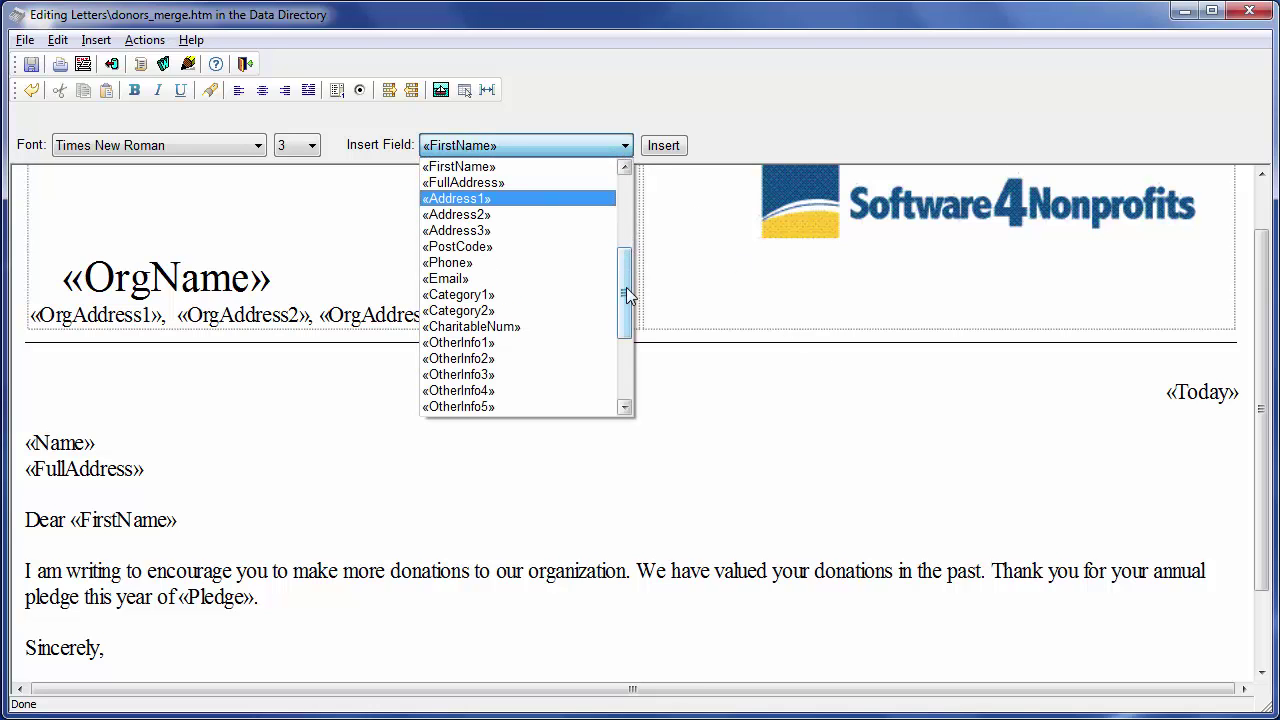
drag(626, 287, 626, 395)
click(470, 406)
click(663, 145)
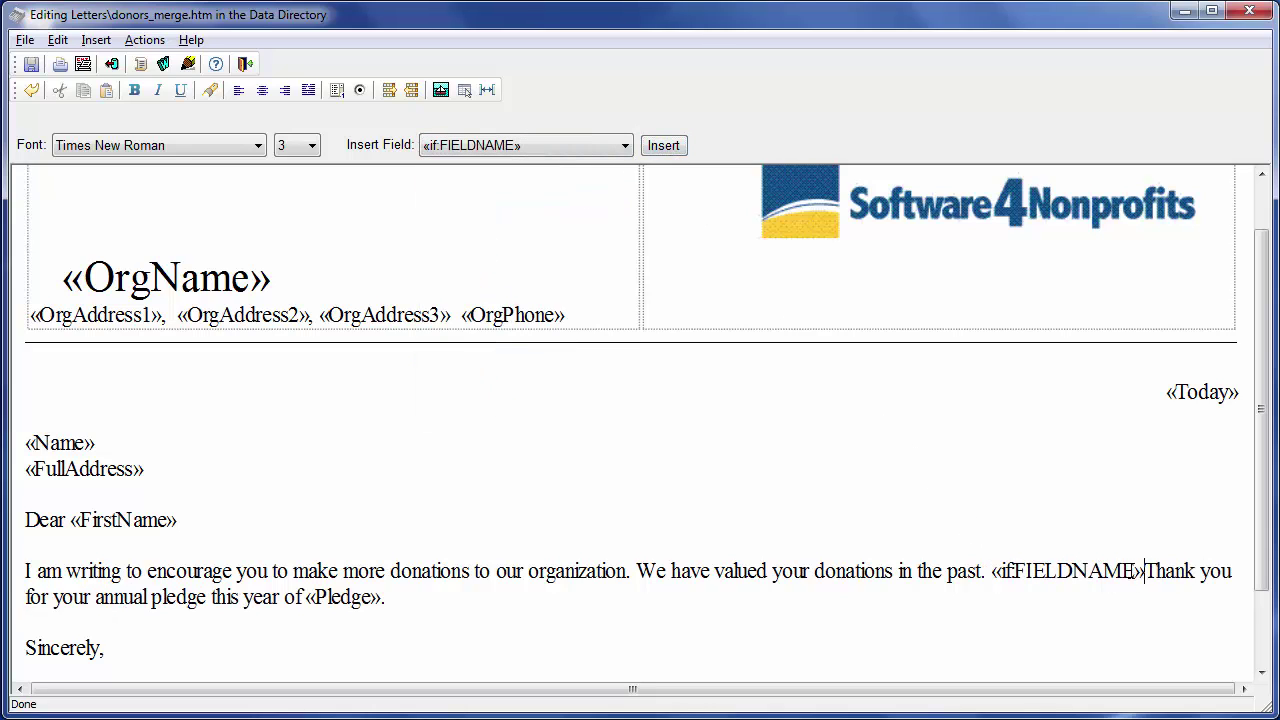
click(1137, 570)
key(BackSpace)
key(BackSpace)
key(BackSpace)
key(BackSpace)
key(BackSpace)
key(BackSpace)
key(BackSpace)
key(BackSpace)
key(BackSpace)
key(BackSpace)
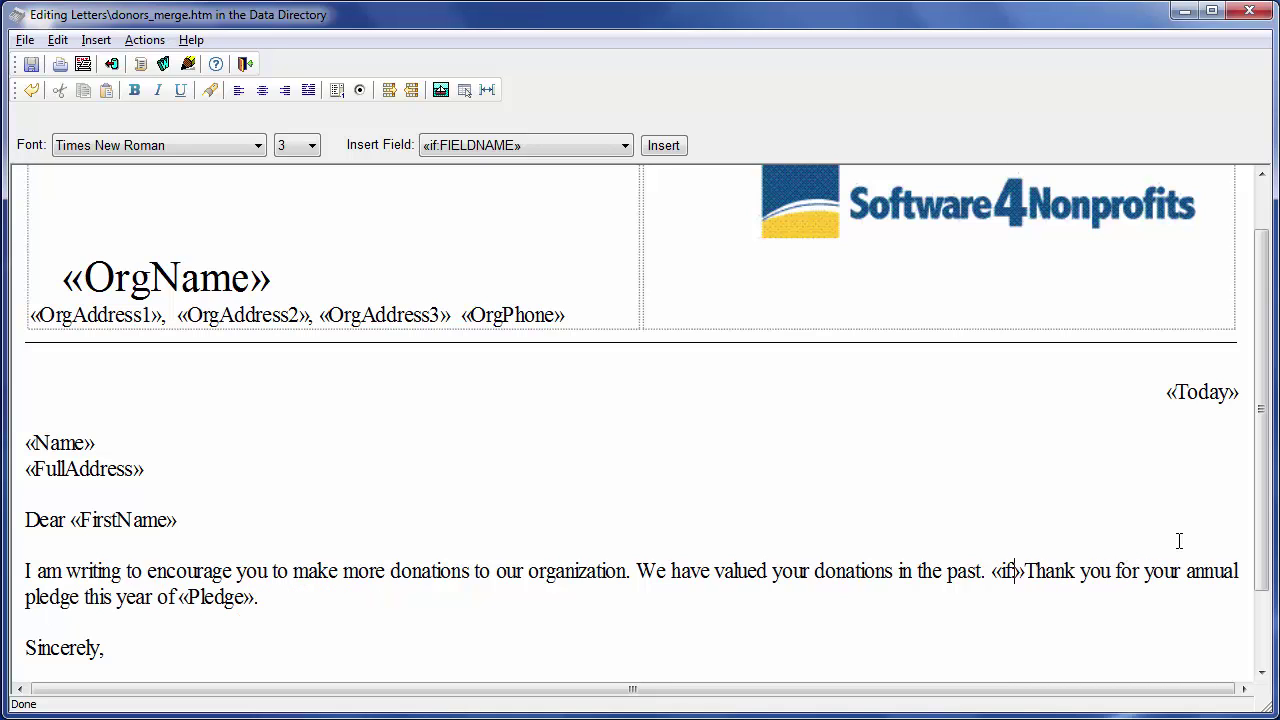
text(pledge)
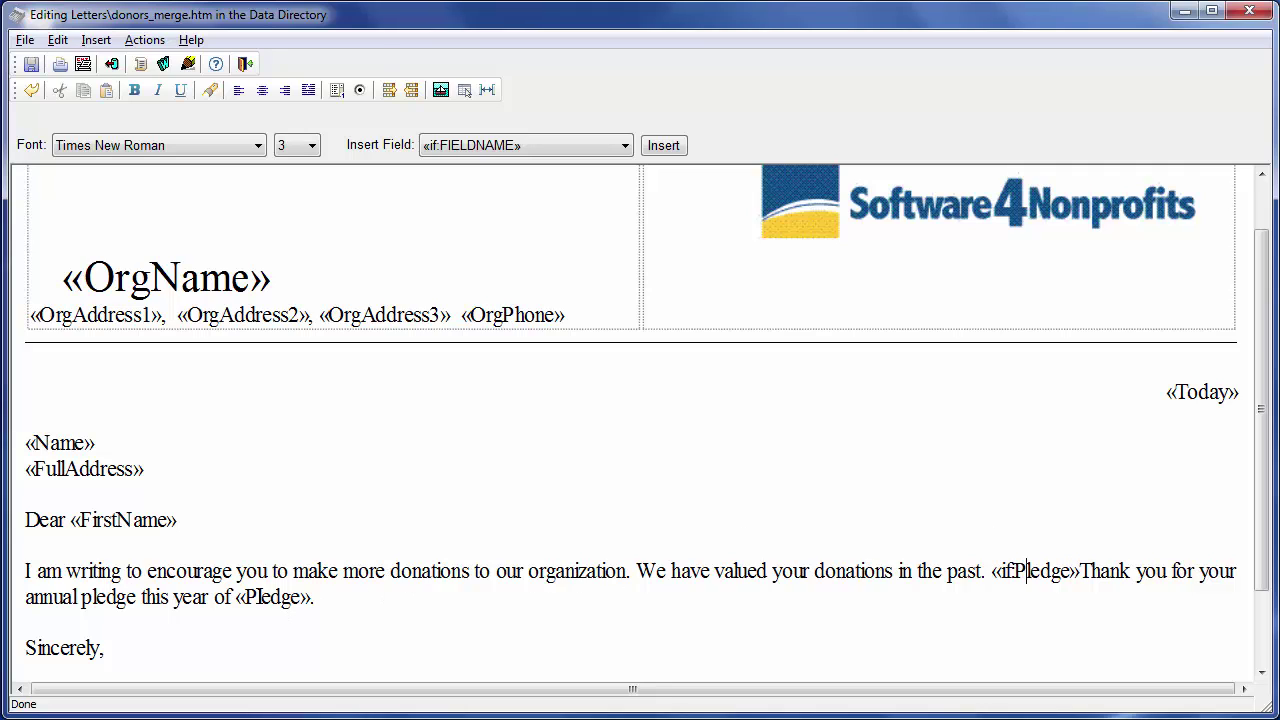
Insert the «endif» field right after the thank-you sentence's period.
click(250, 597)
click(430, 596)
click(620, 147)
click(477, 390)
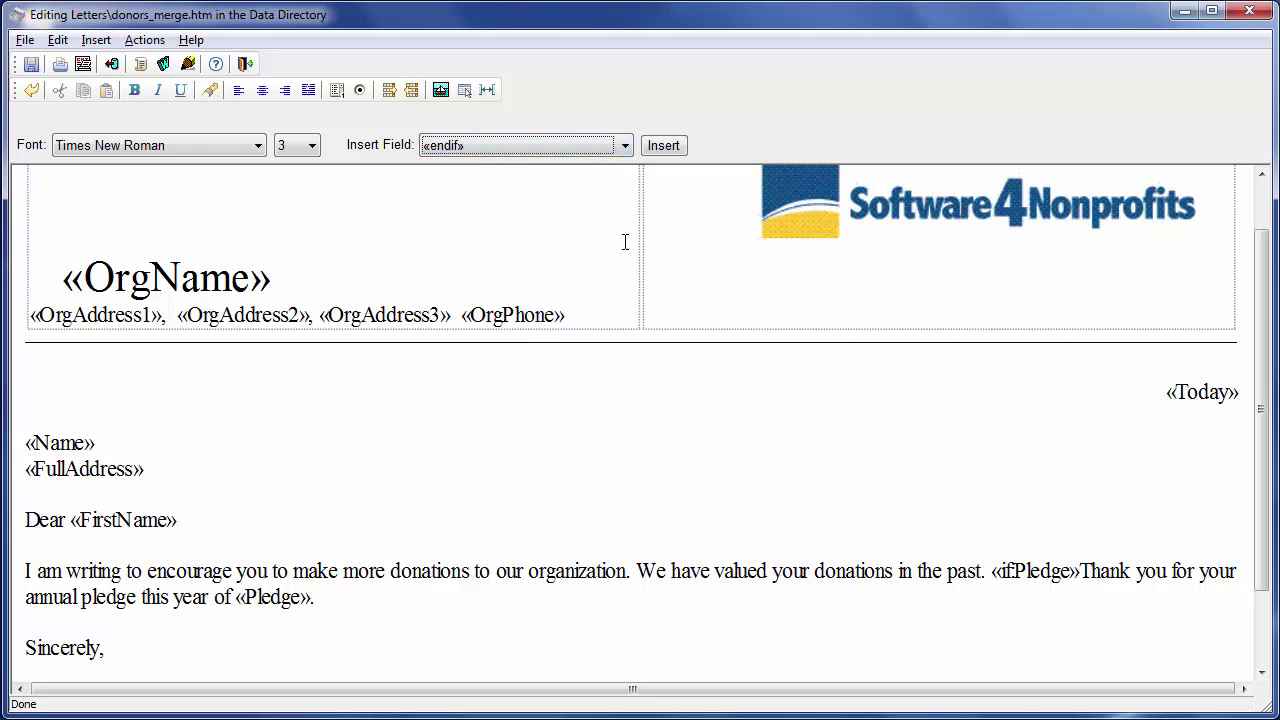
click(663, 147)
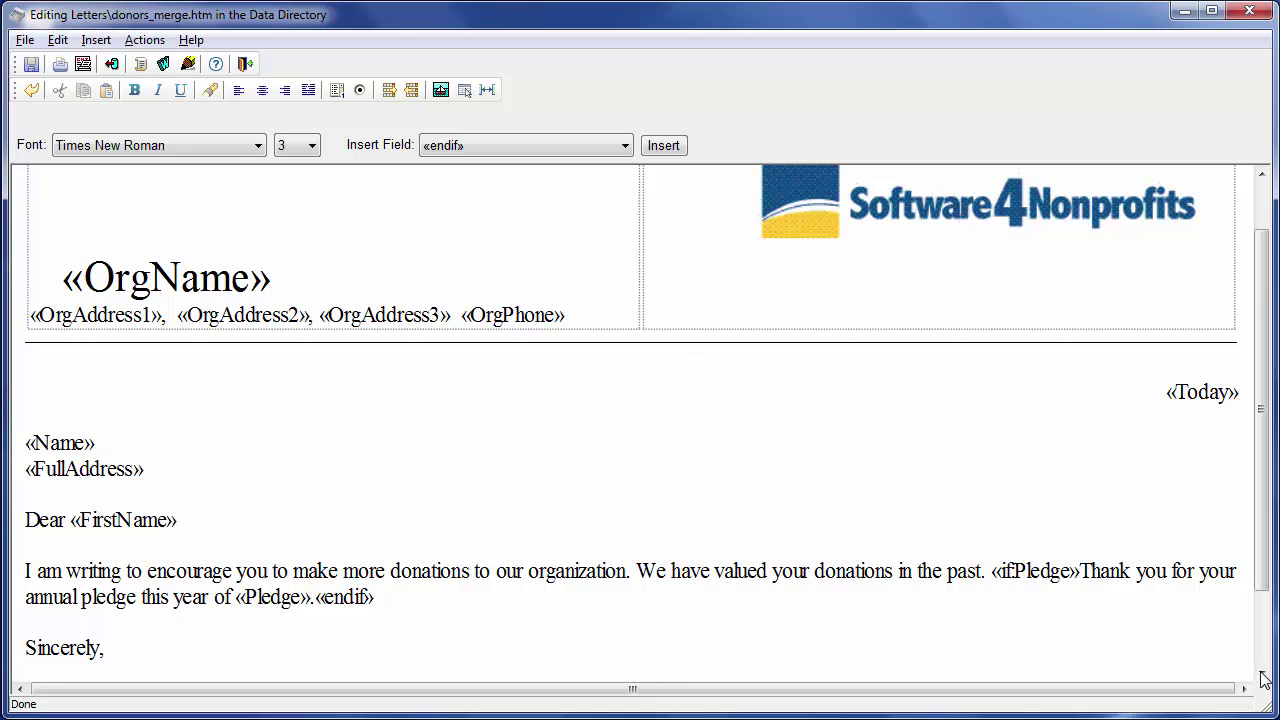
Replace the typed signer's name under 'Sincerely,' with «SignatoryName» and save the letter.
scroll(1260, 668, down, 3)
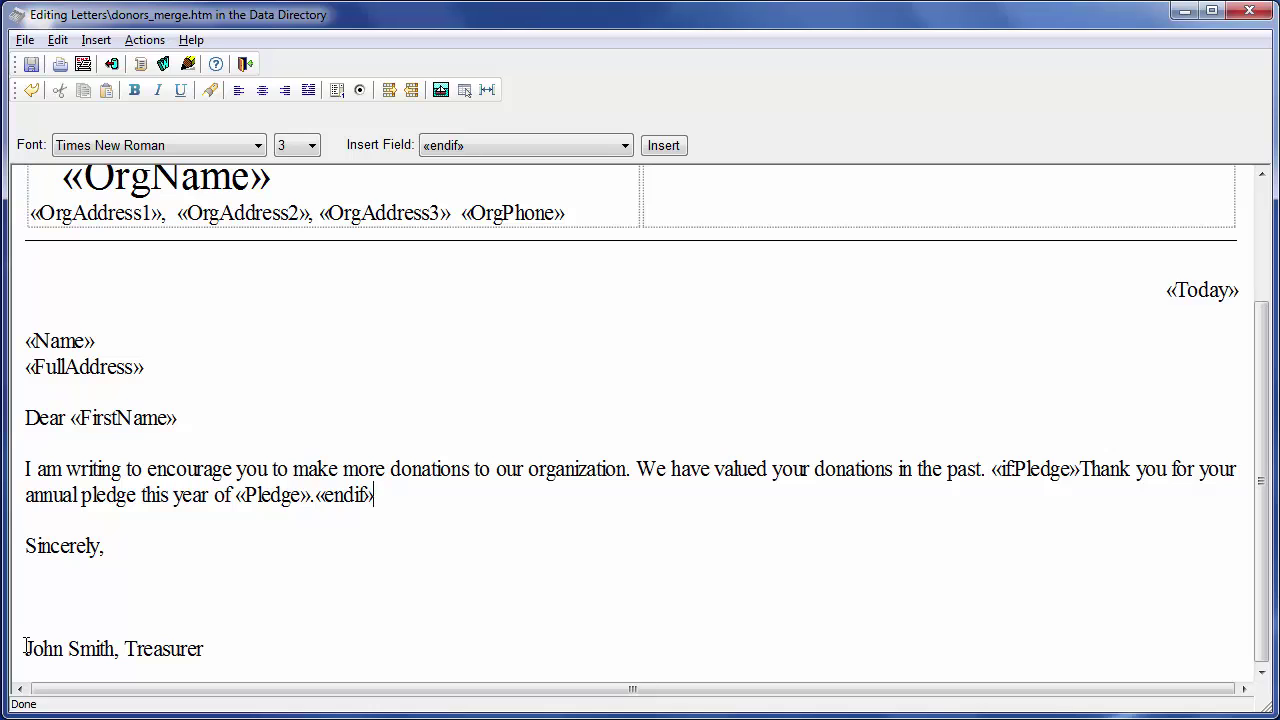
drag(24, 648, 151, 635)
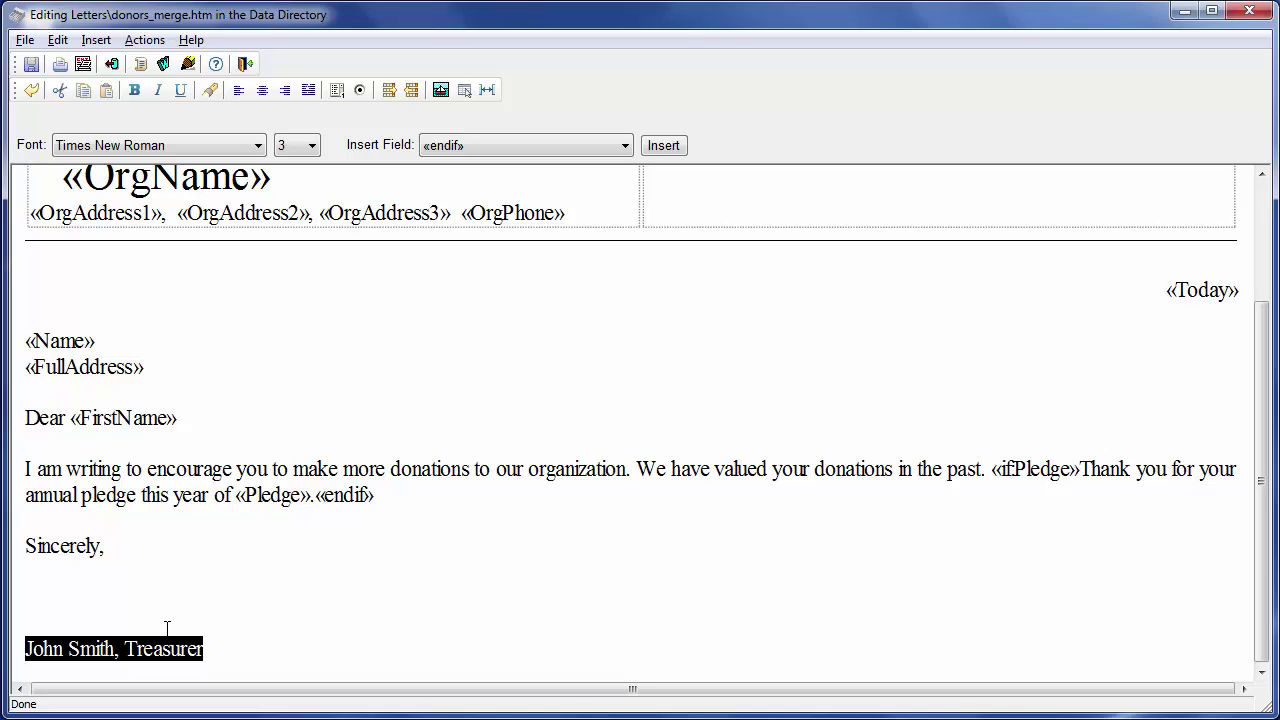
key(Delete)
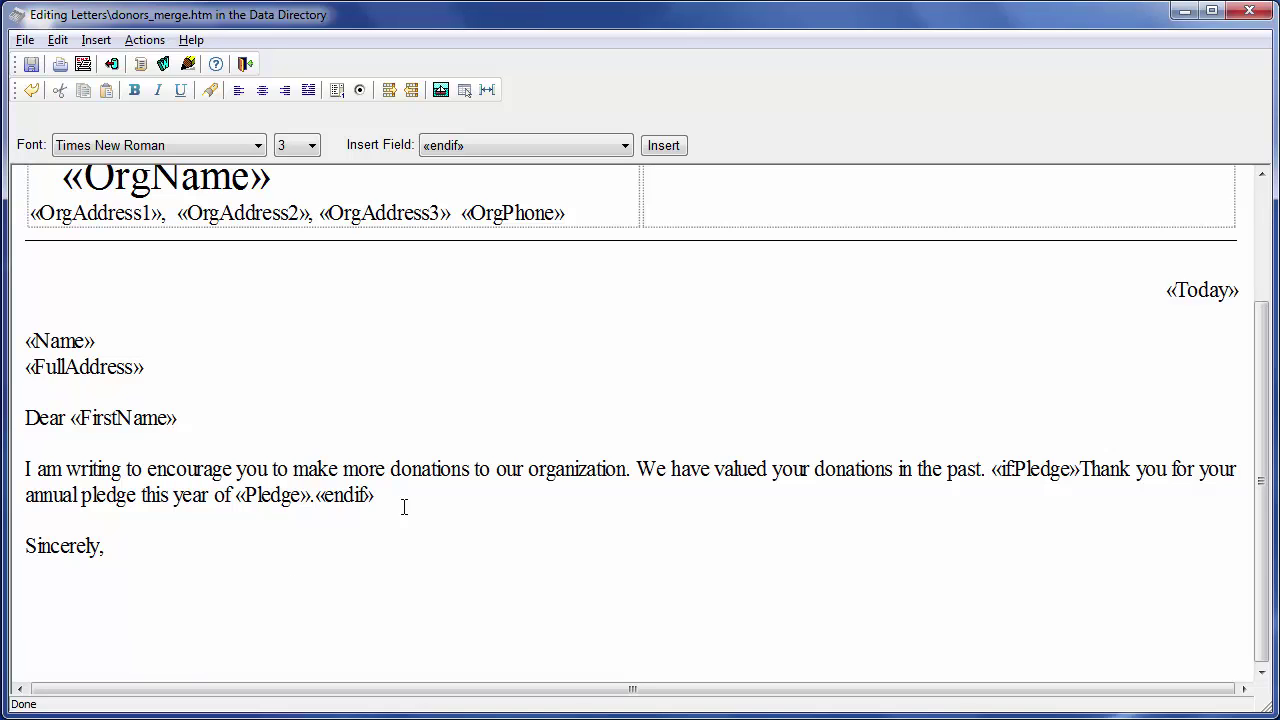
click(624, 148)
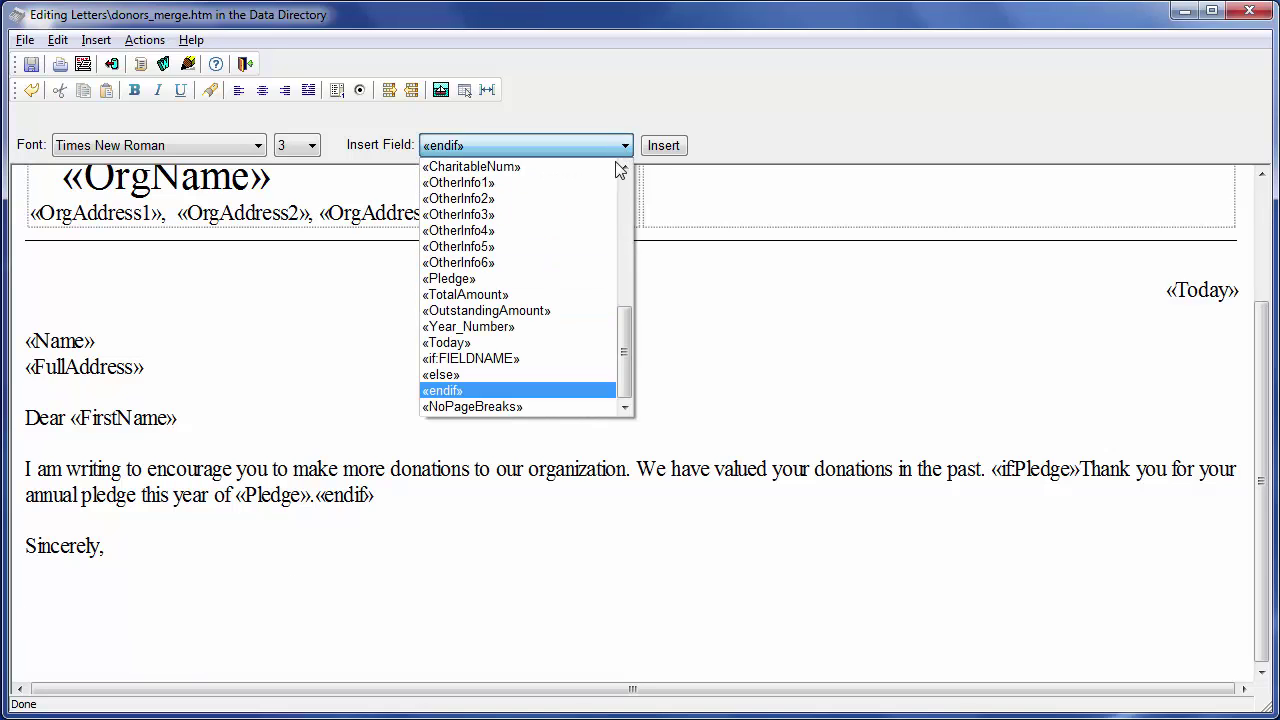
drag(620, 305, 634, 166)
click(520, 261)
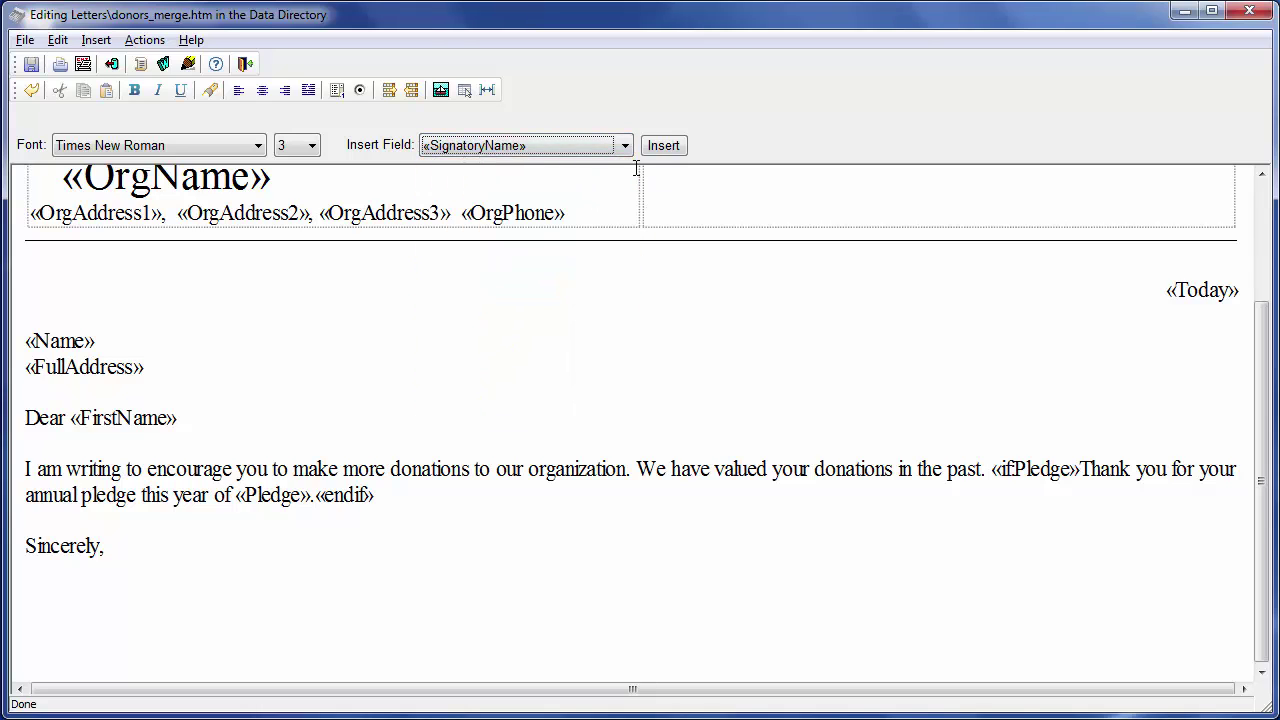
click(661, 145)
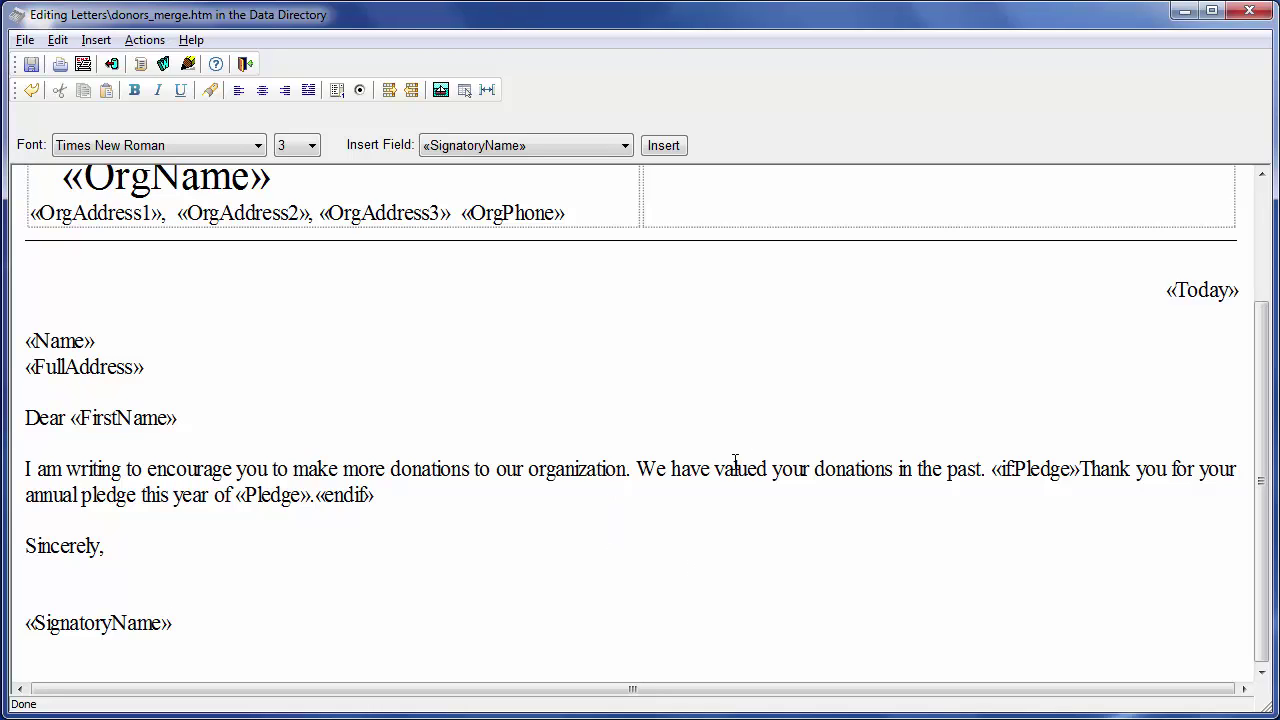
click(33, 68)
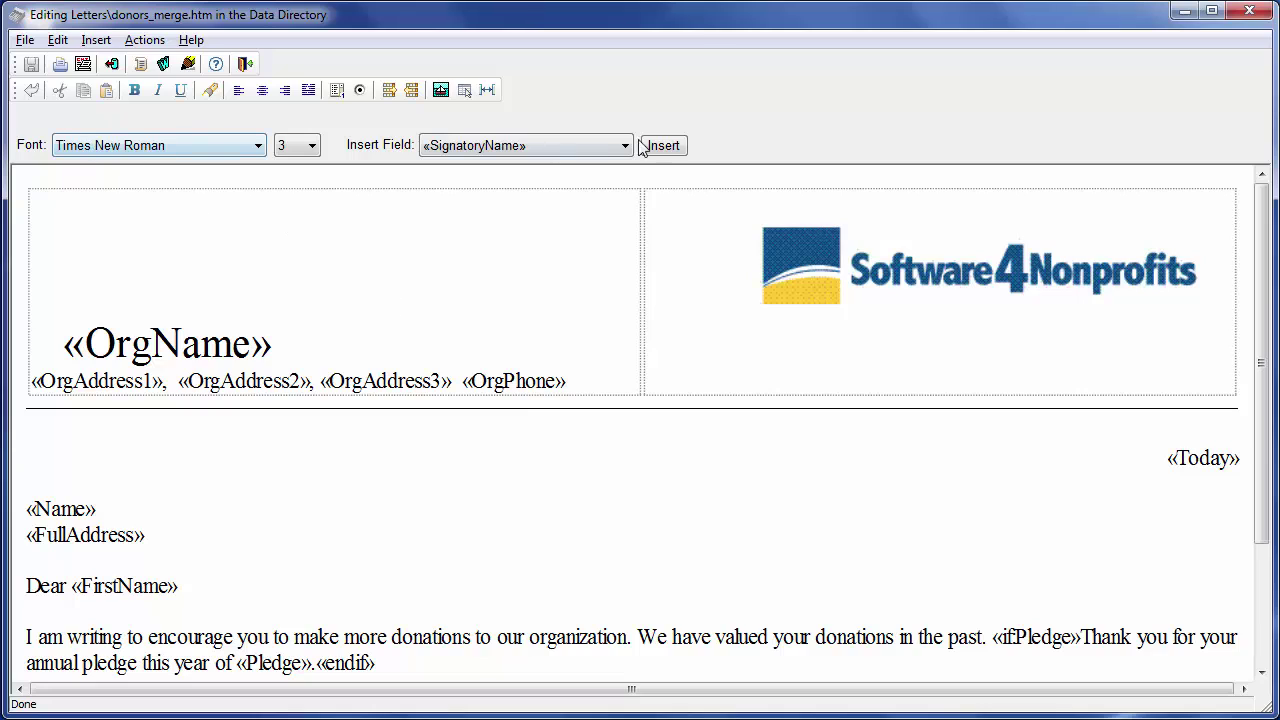
Close the letter editor and merge donors_merge for the current donor as a preview.
click(1245, 11)
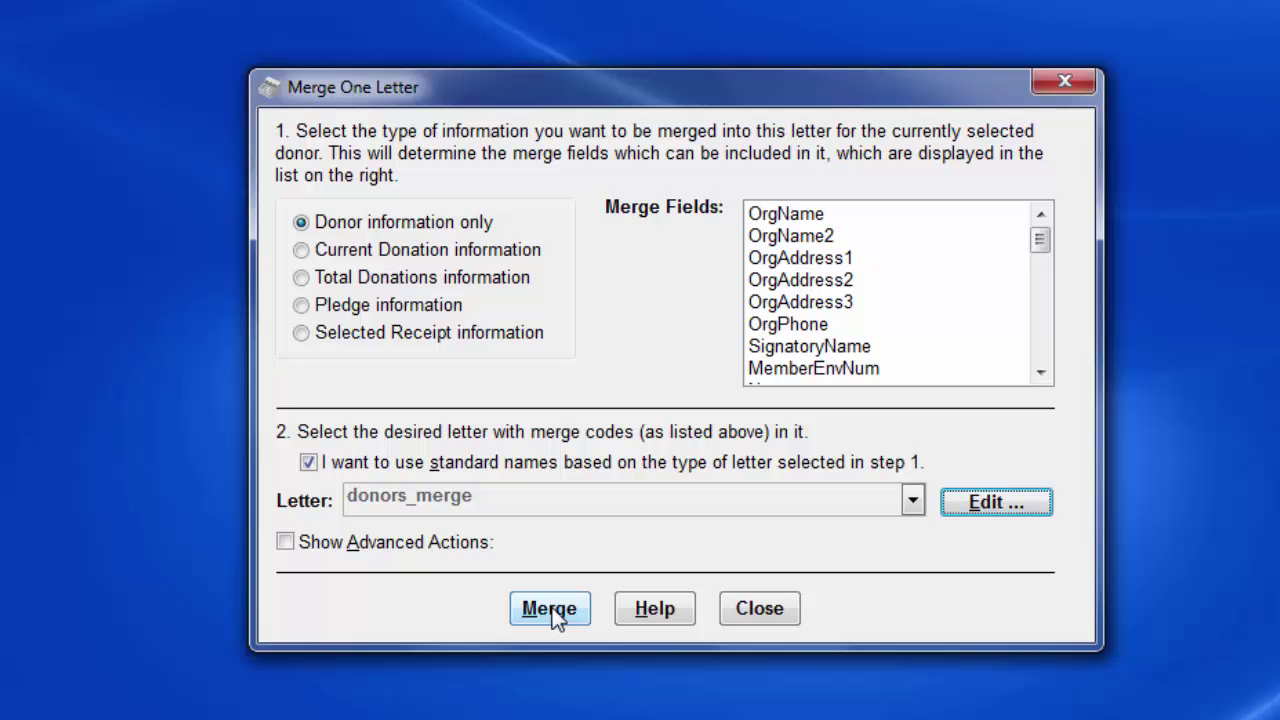
click(550, 608)
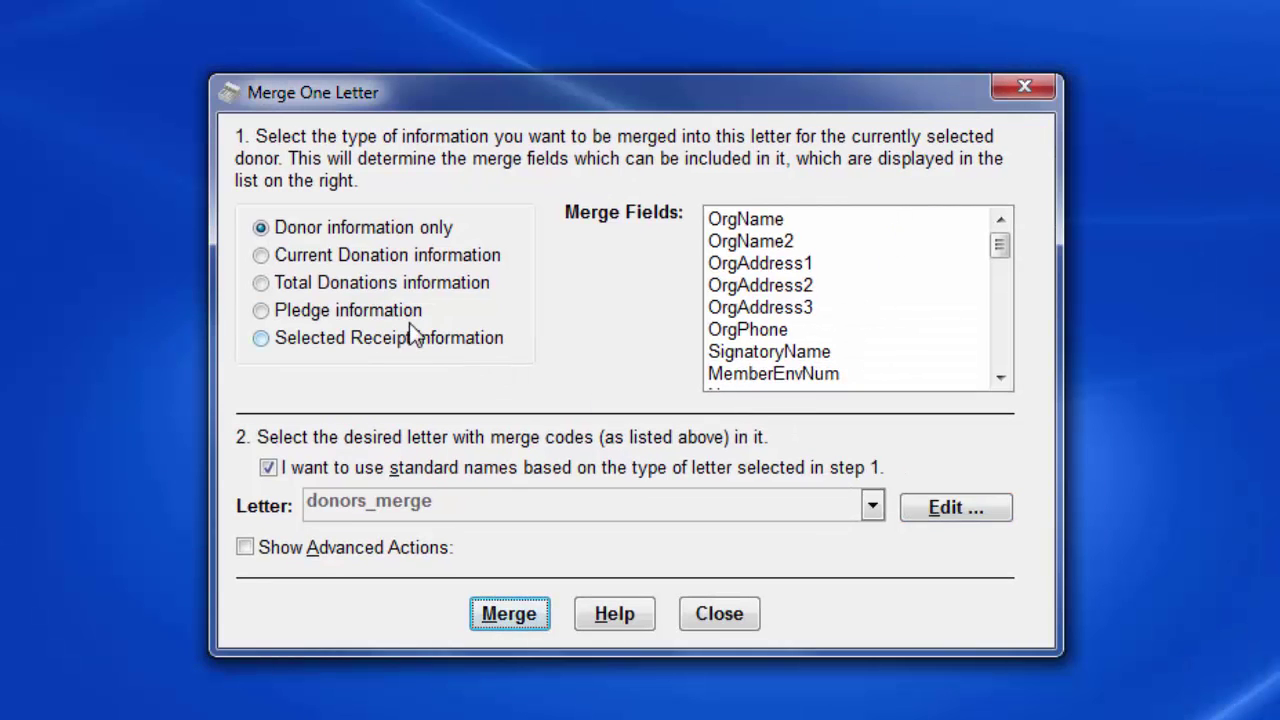
Make an editable copy of the current-donation letter donations_merge named donations_library_merge.
click(262, 257)
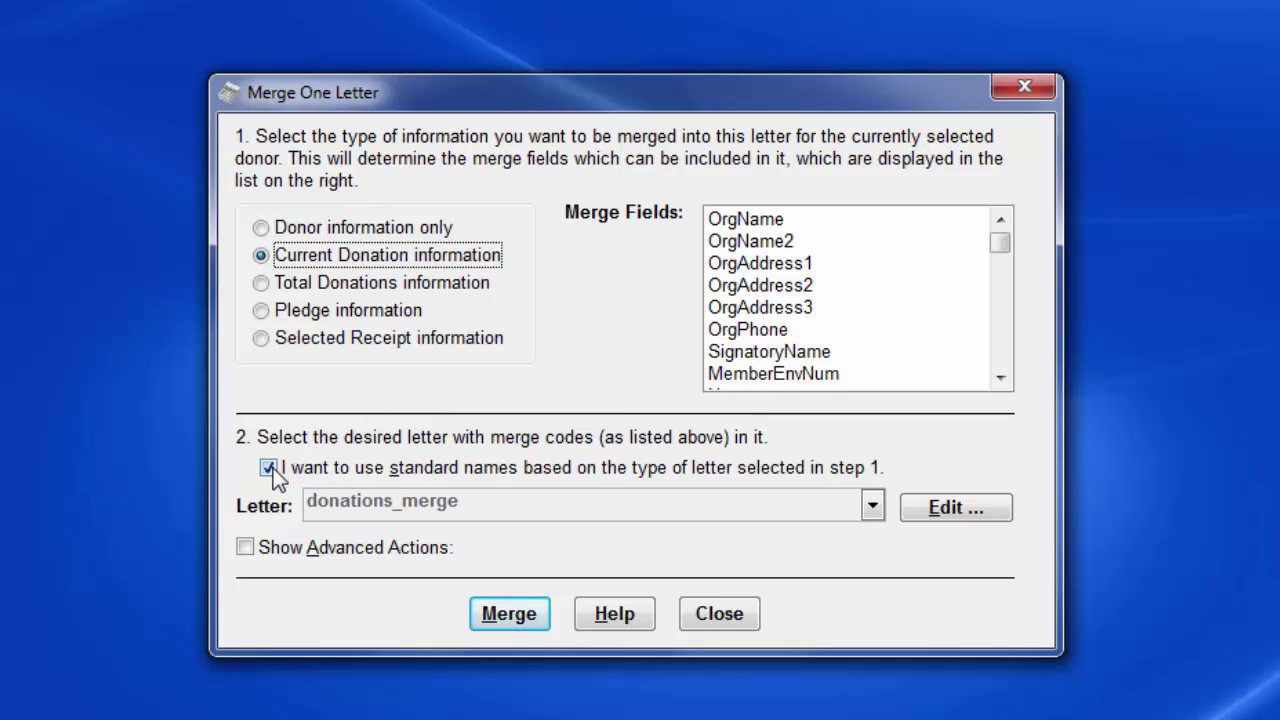
click(245, 548)
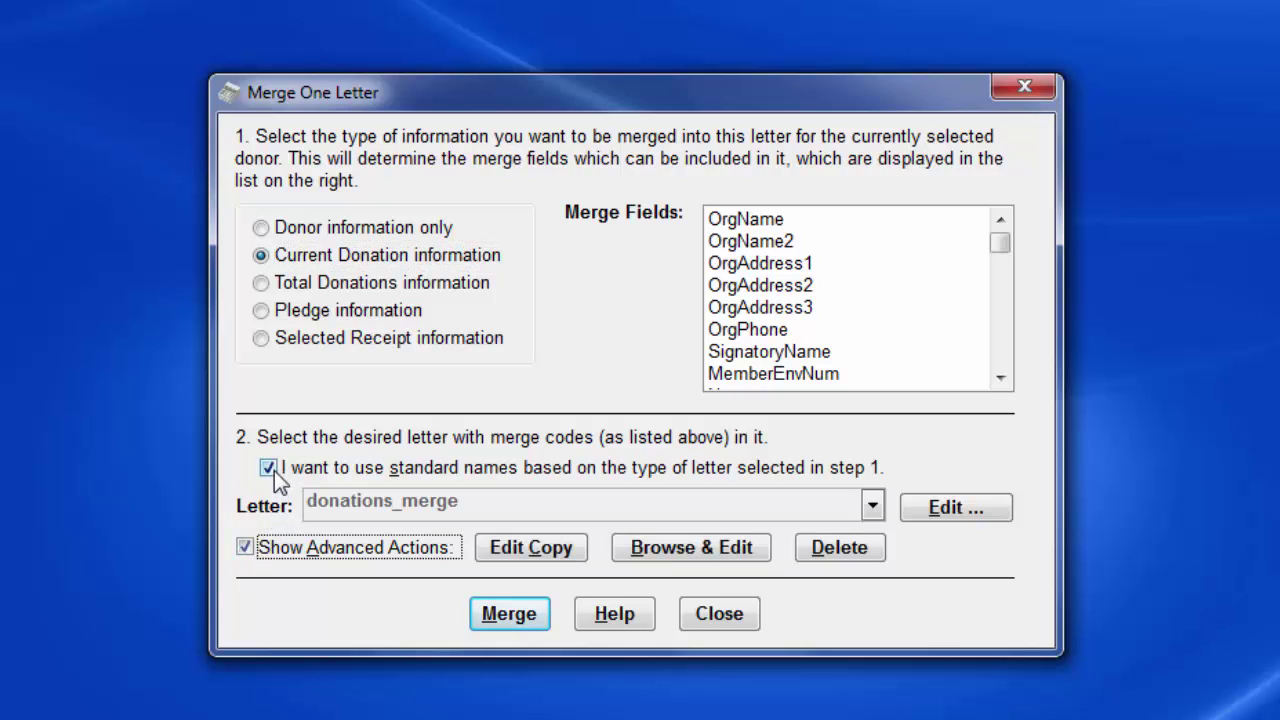
click(543, 547)
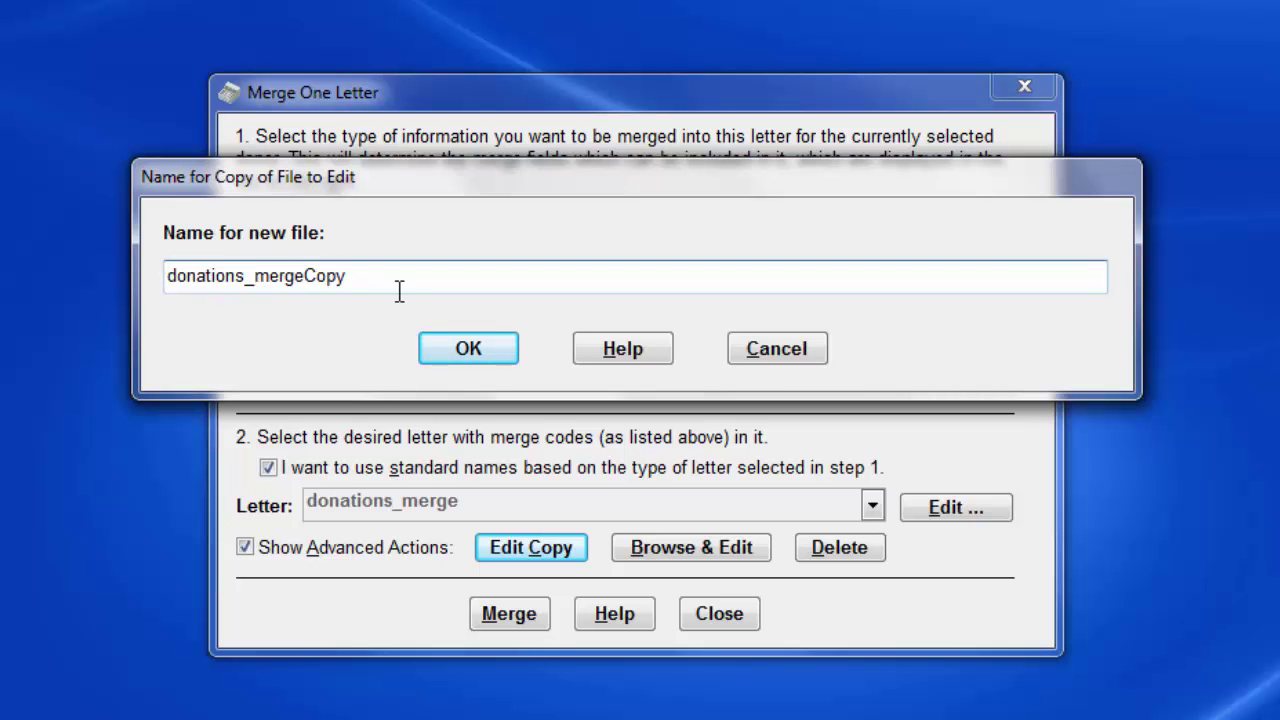
text(library_)
key(End)
key(BackSpace)
key(BackSpace)
key(BackSpace)
key(BackSpace)
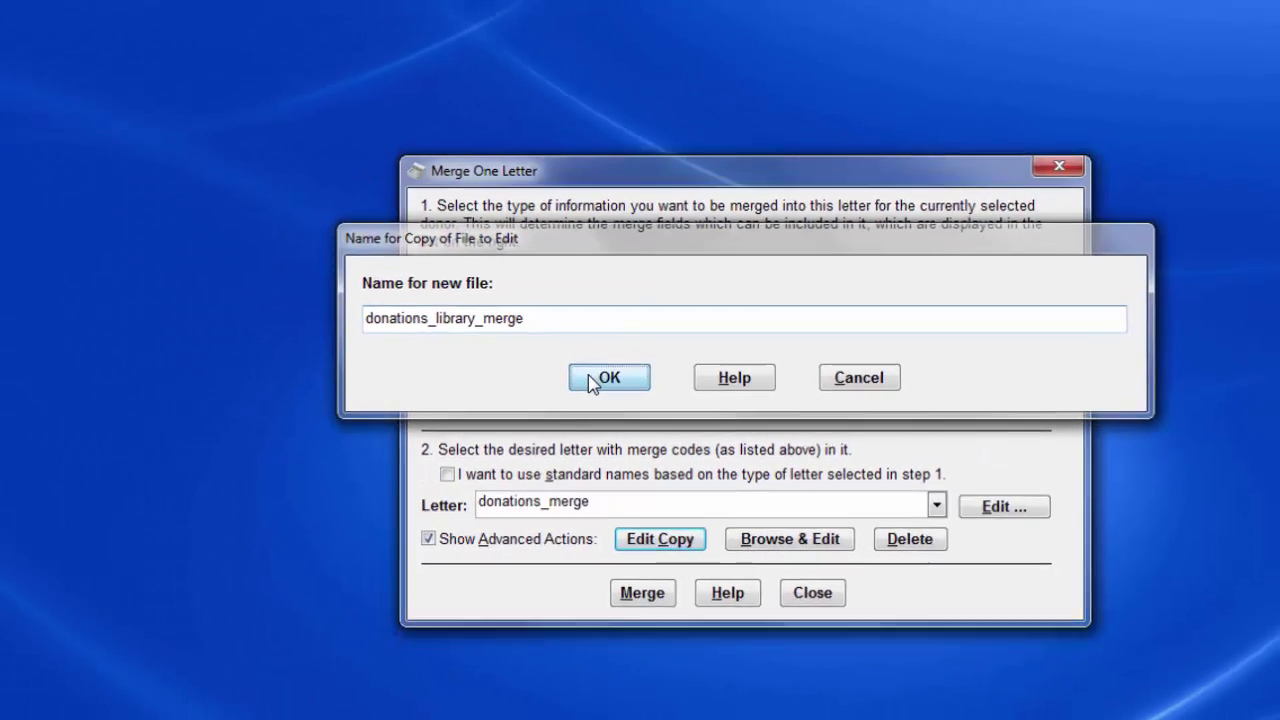
click(470, 350)
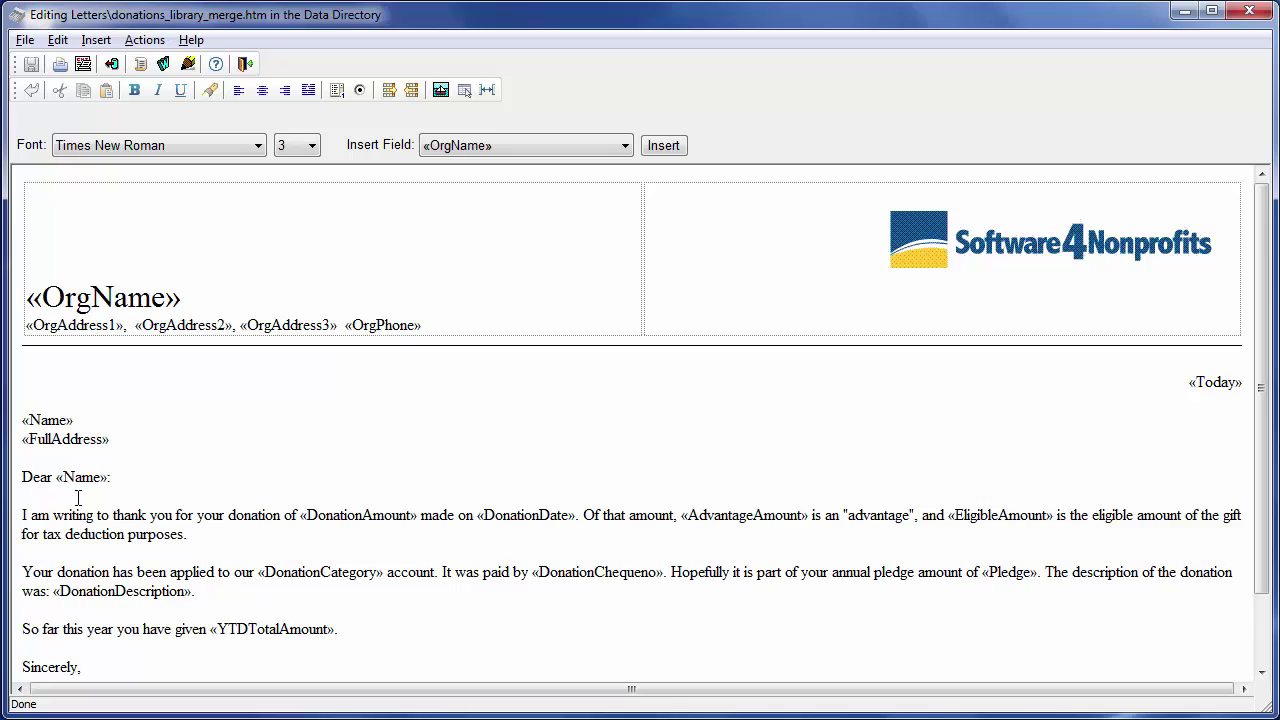
Delete the advantage-amount sentence and the payment and description sentences from the library letter.
click(535, 359)
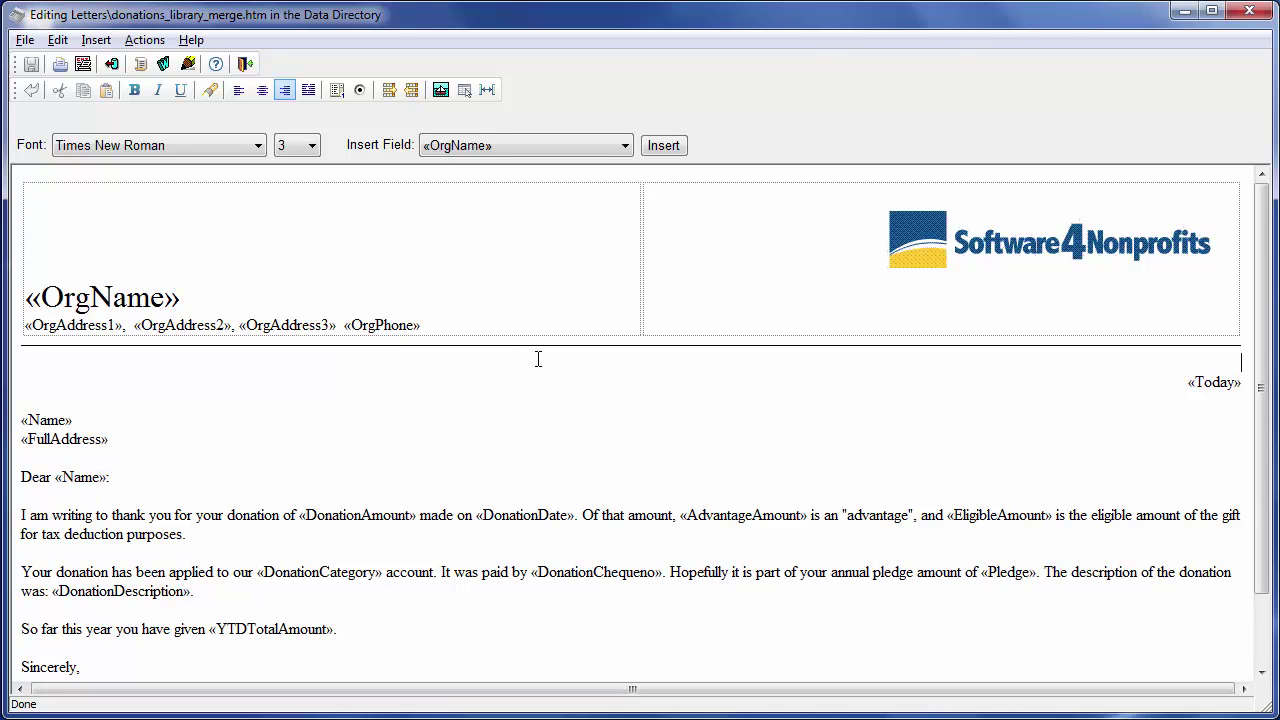
scroll(537, 359, up, 3)
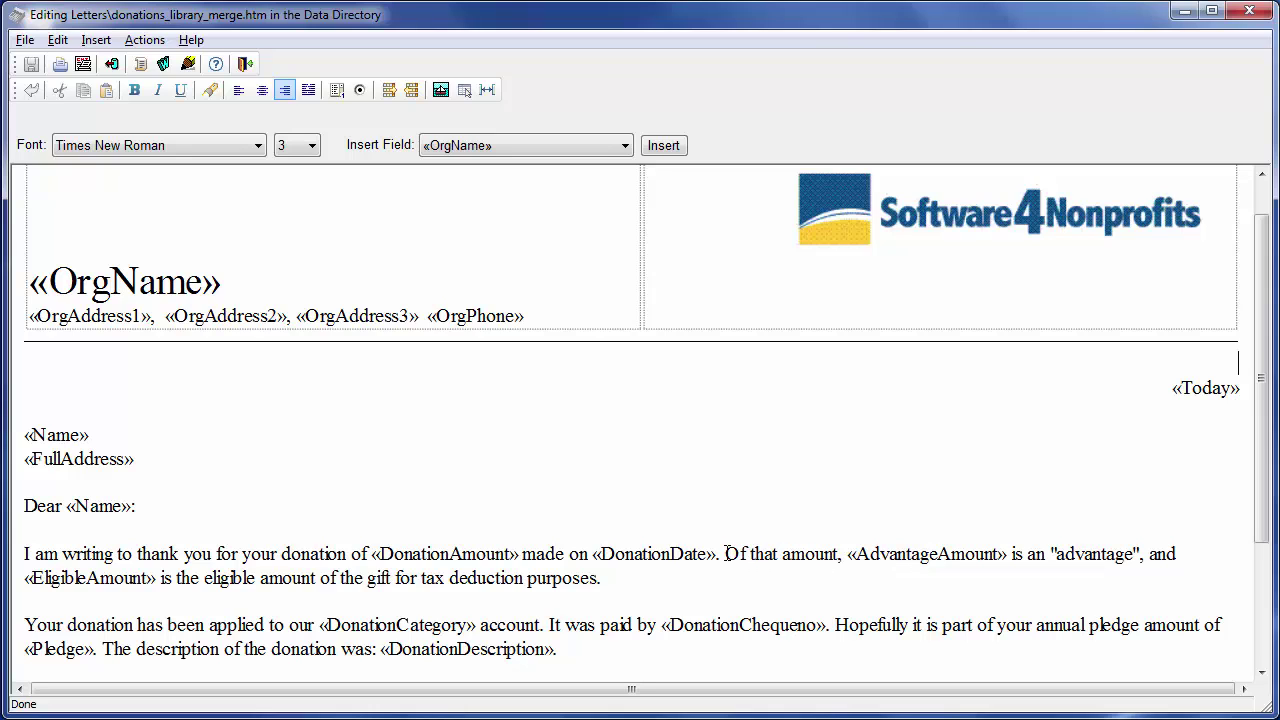
drag(725, 553, 622, 588)
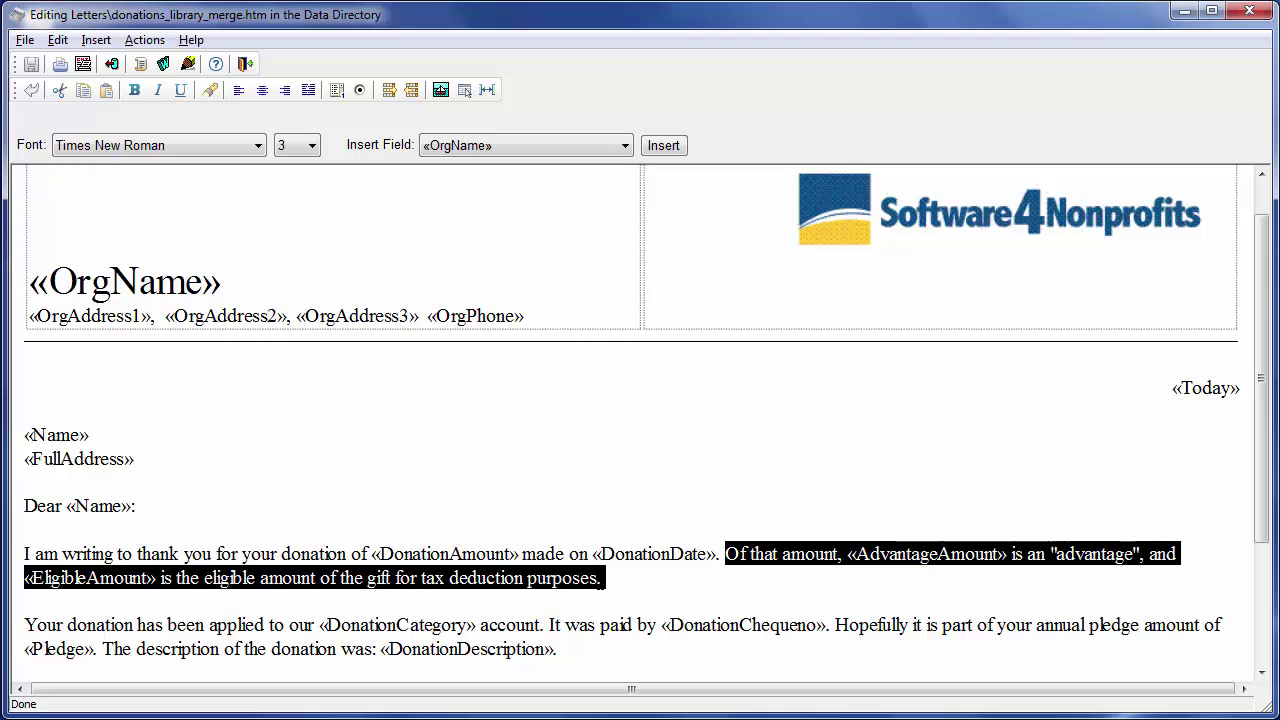
key(Delete)
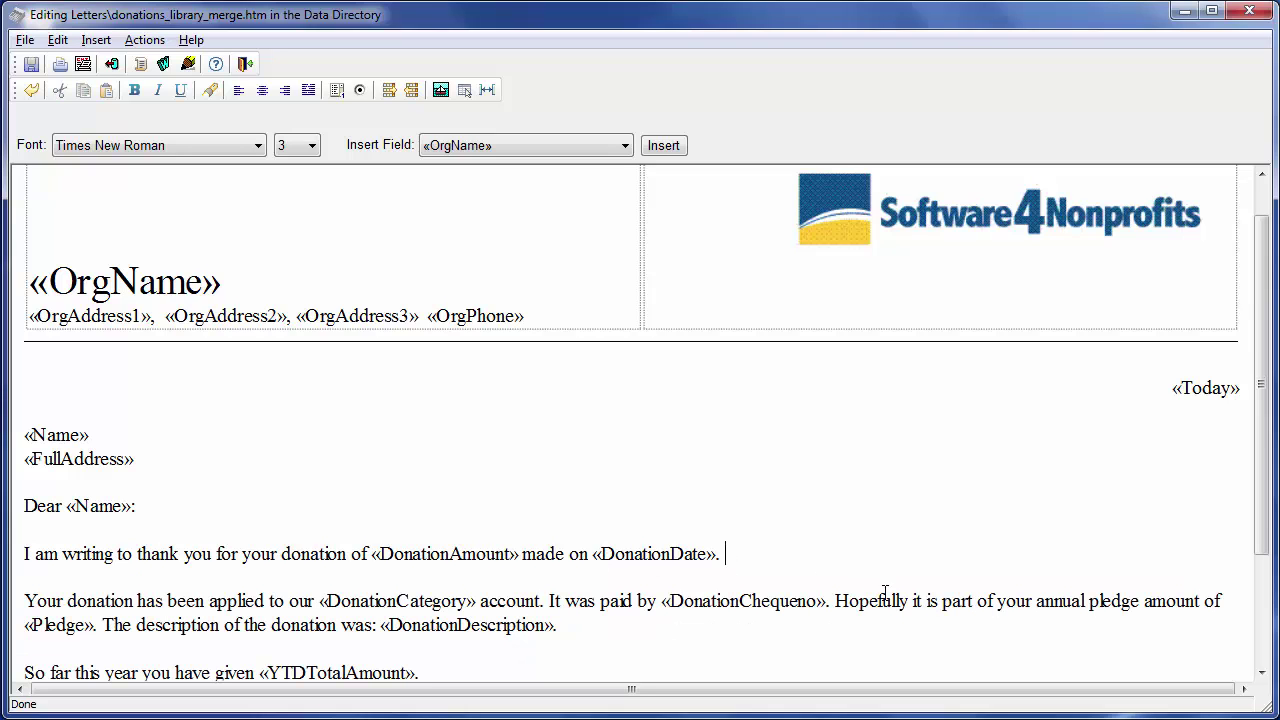
click(1261, 673)
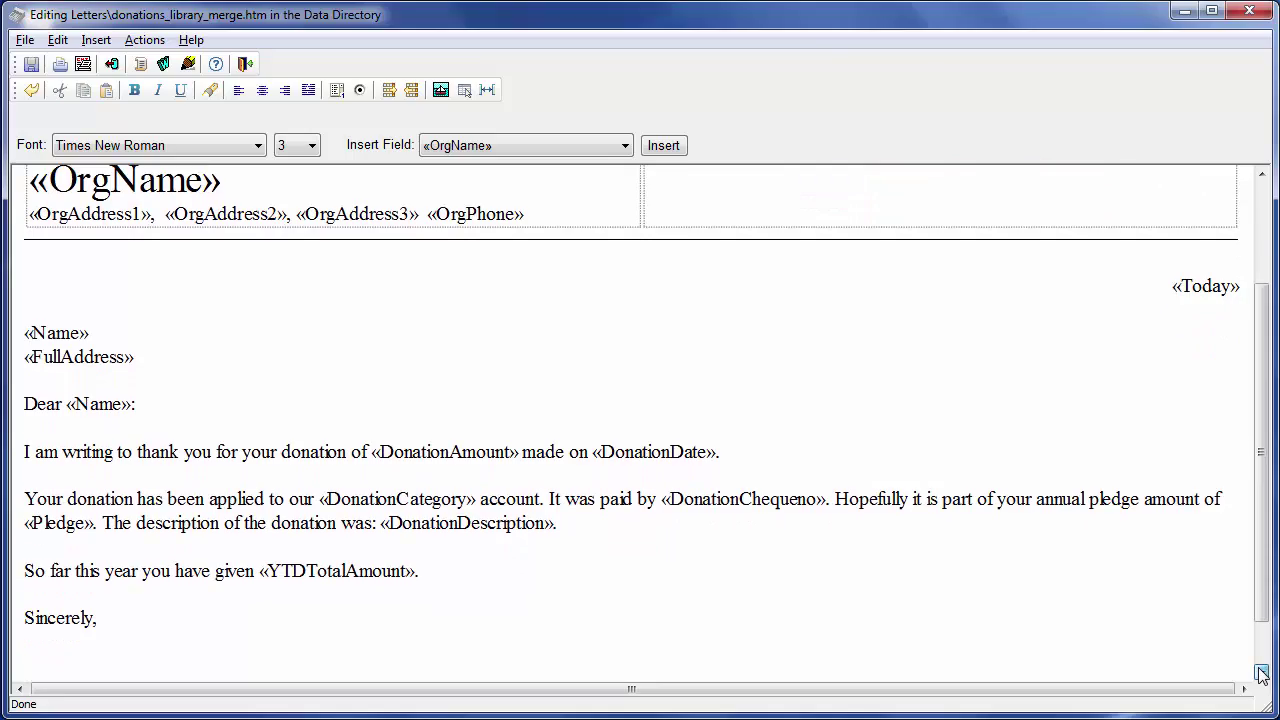
click(1258, 672)
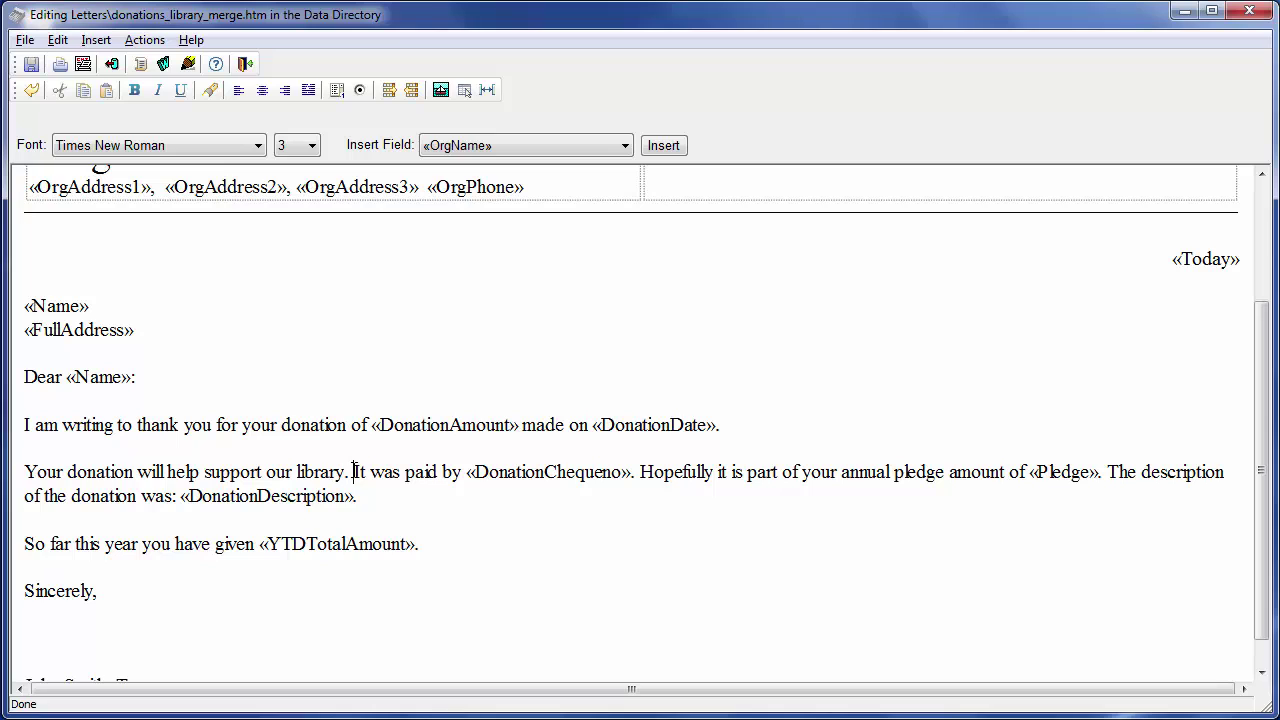
drag(352, 471, 360, 496)
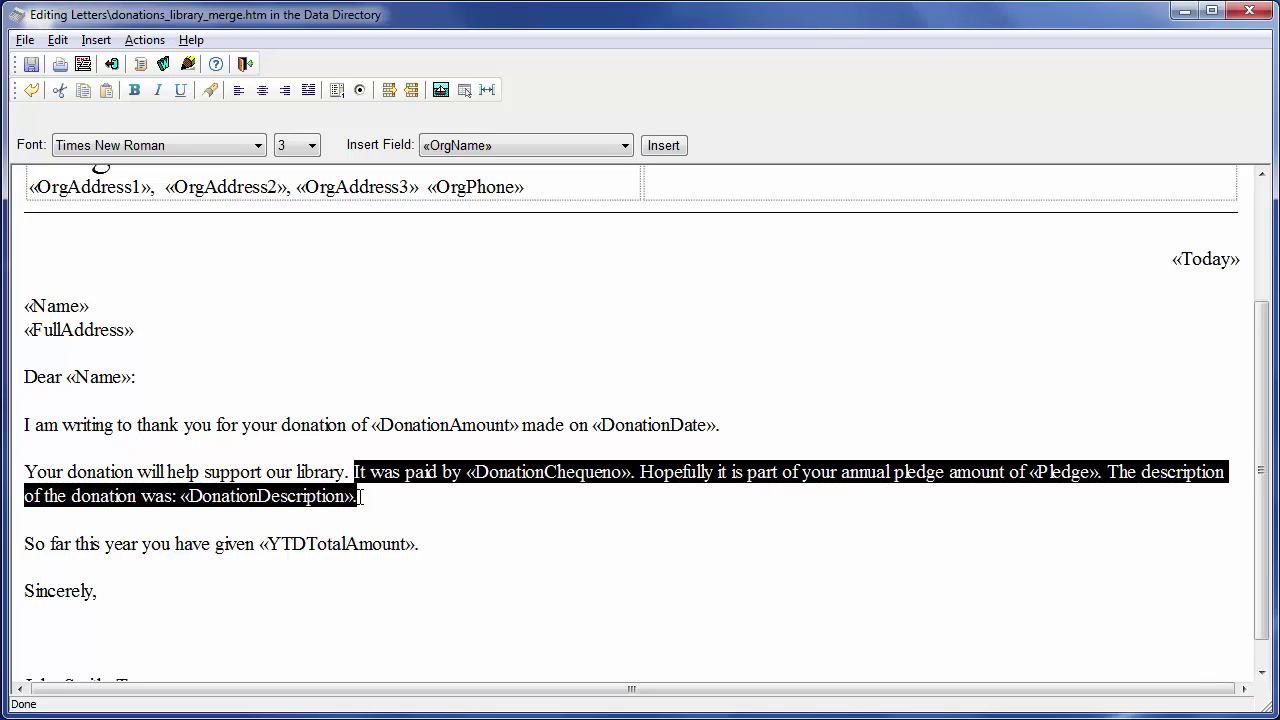
key(Delete)
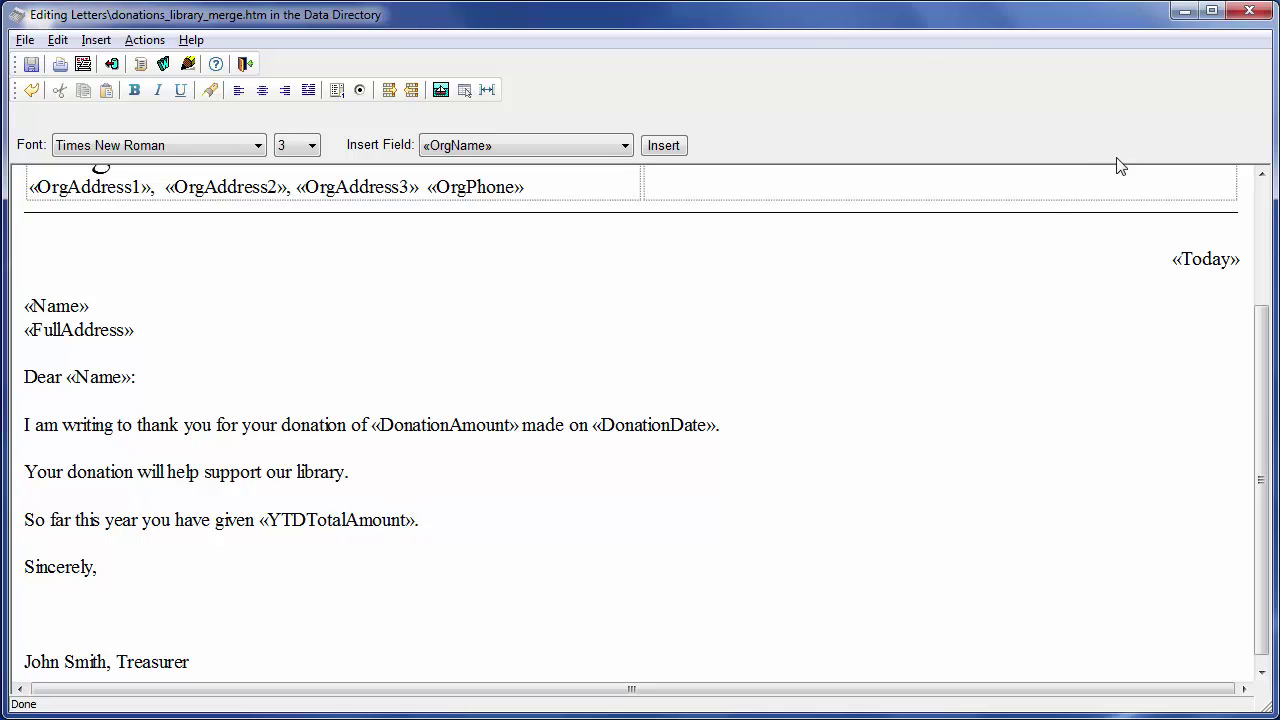
Save and close the library letter, return to standard letter names, and merge a preview.
click(1249, 14)
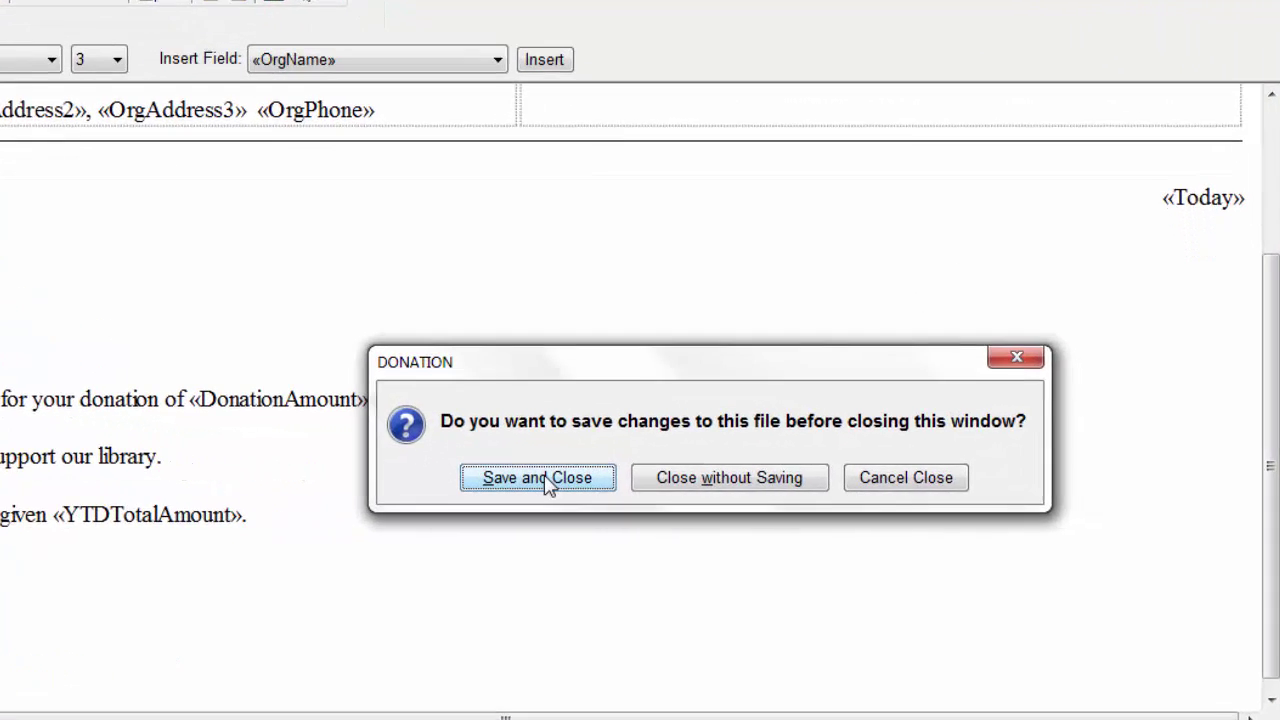
click(676, 490)
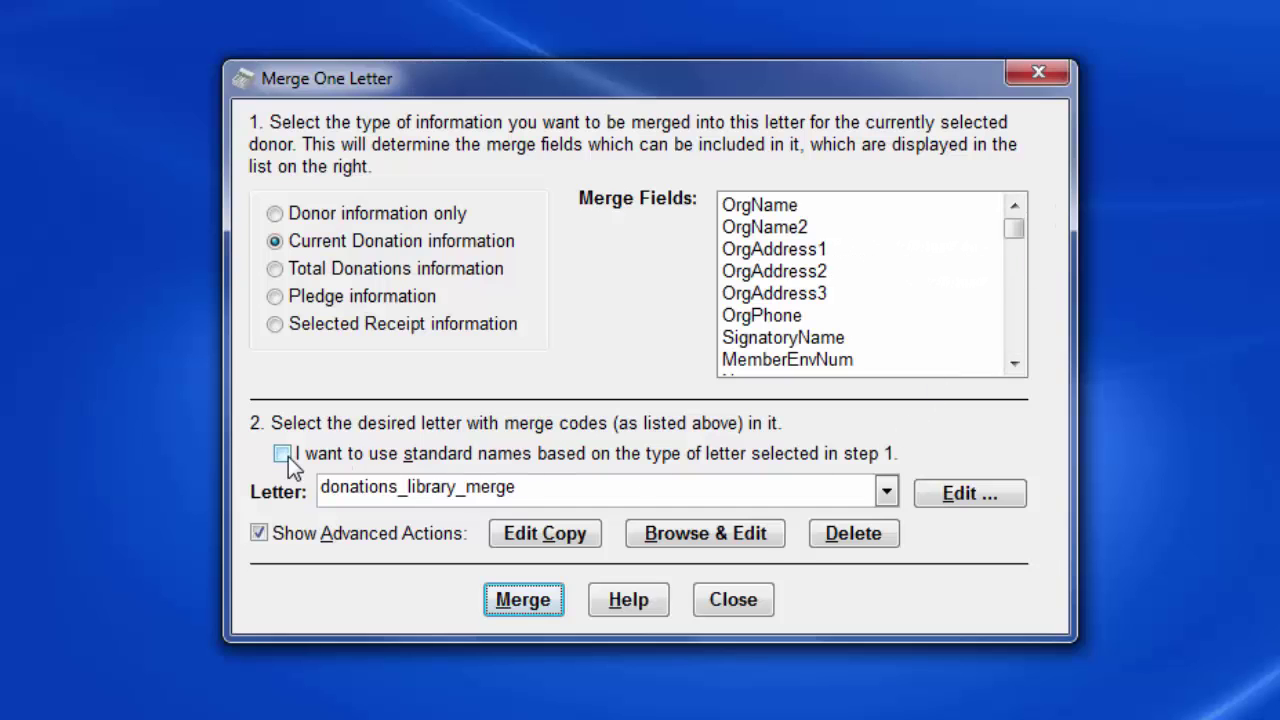
click(284, 454)
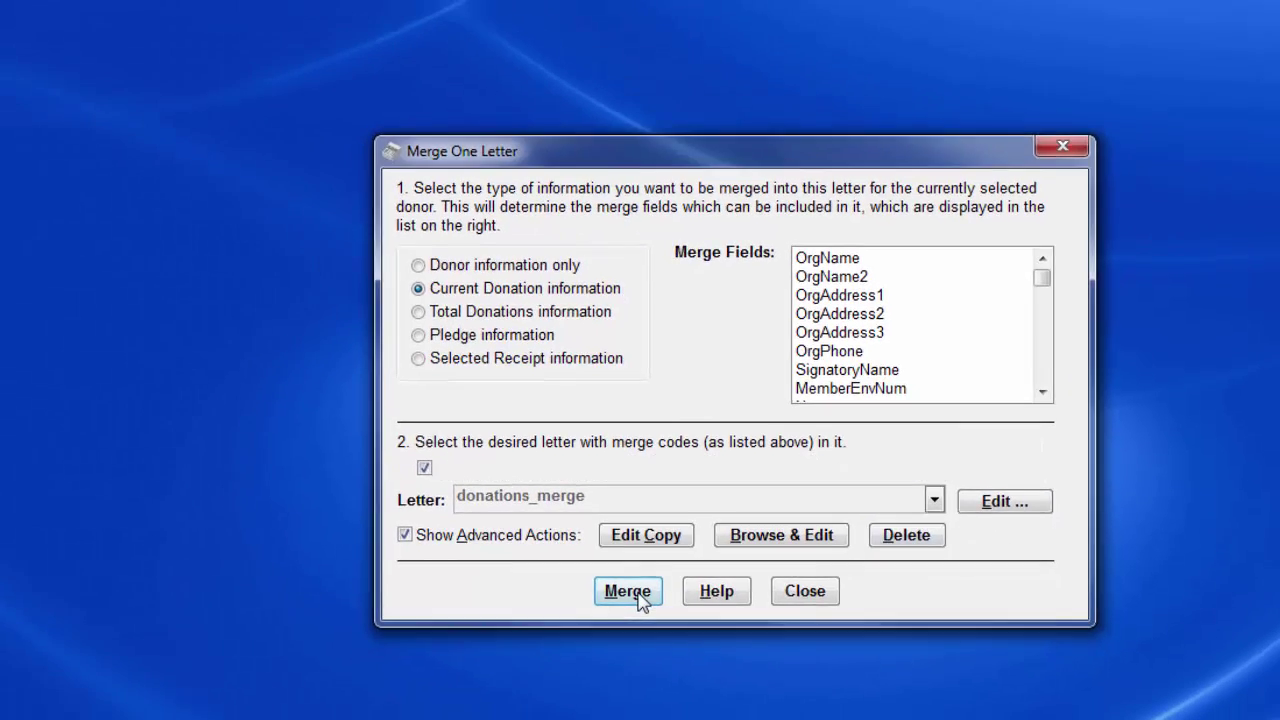
click(637, 592)
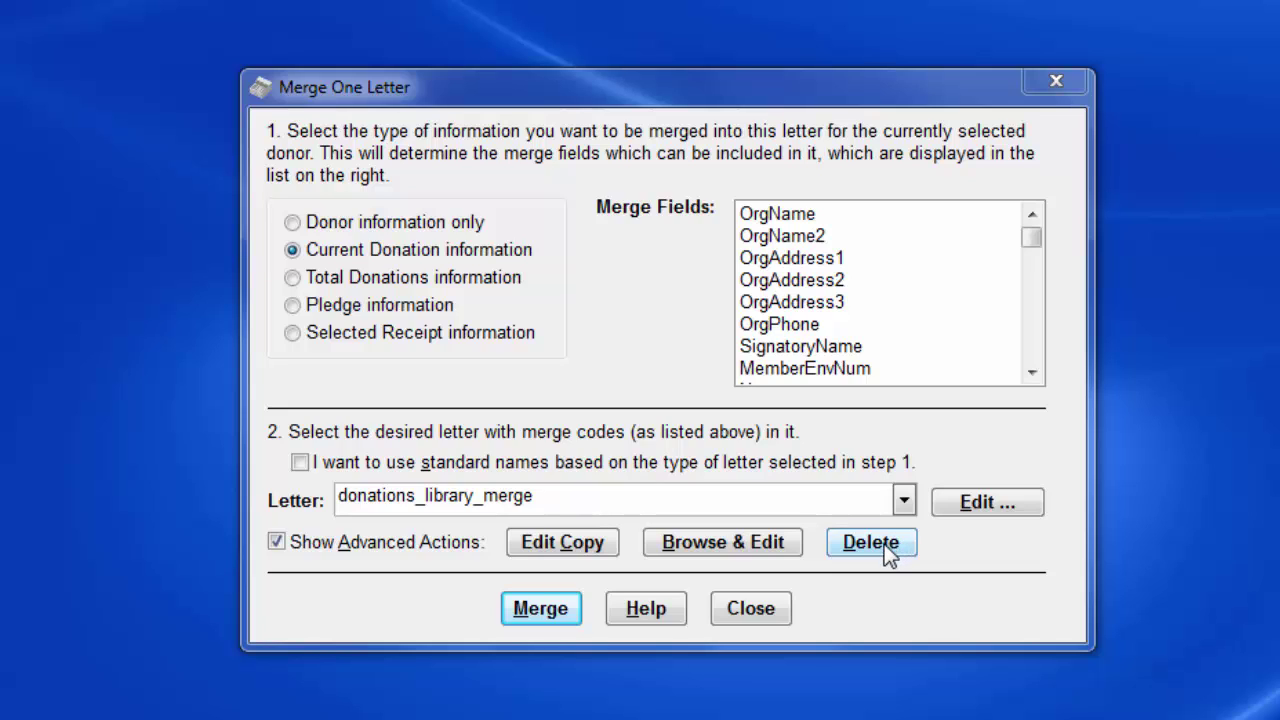
Delete the donations_library_merge letter and revert donors_merge to its originally installed version.
click(884, 544)
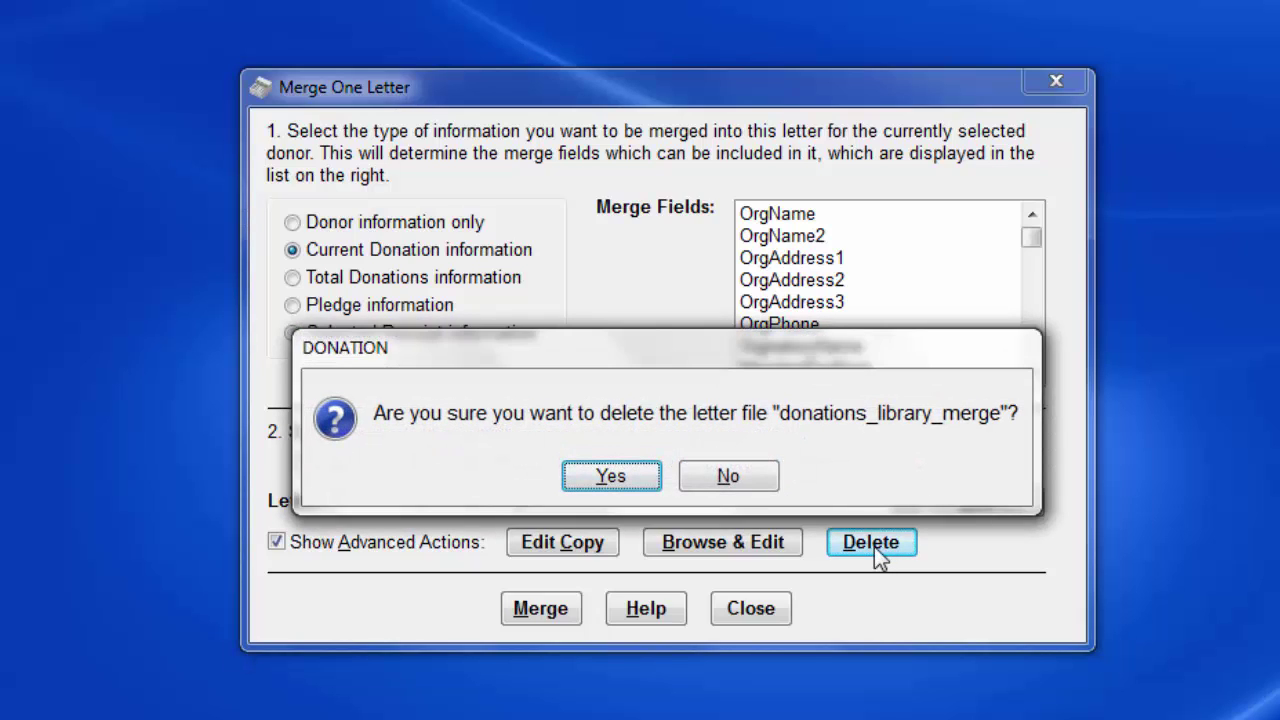
click(623, 471)
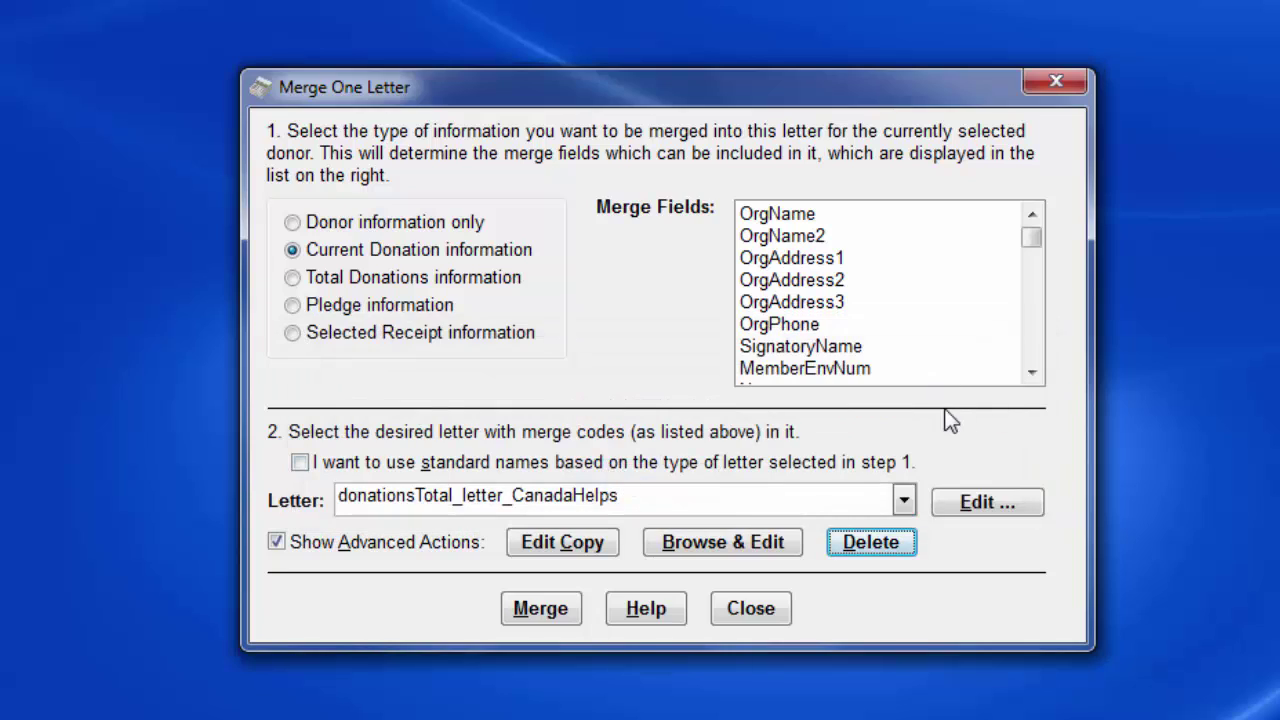
click(357, 228)
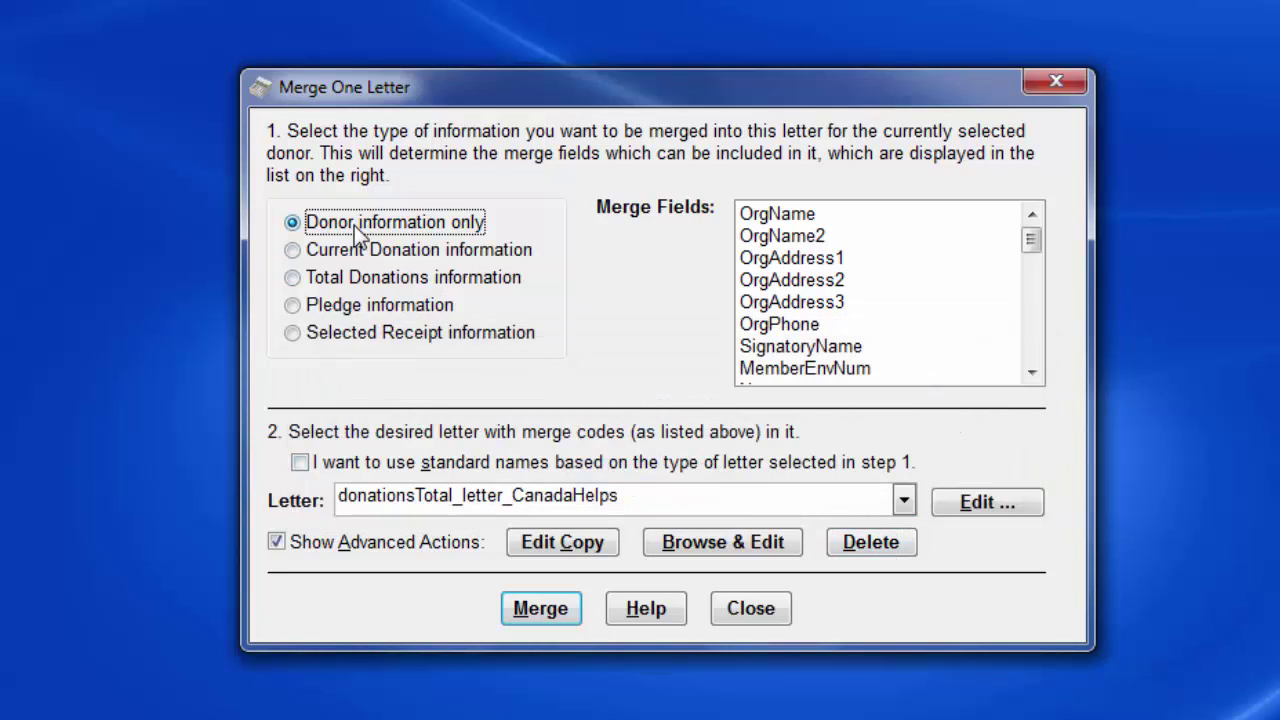
click(305, 462)
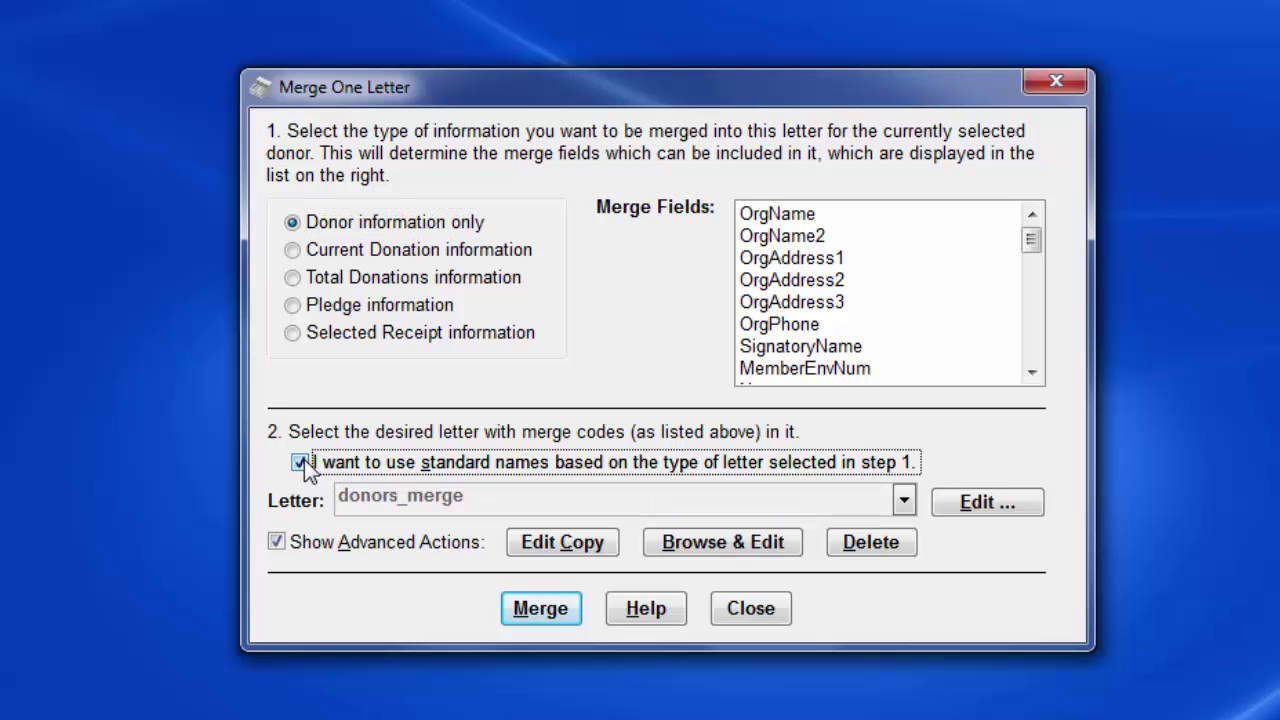
click(860, 541)
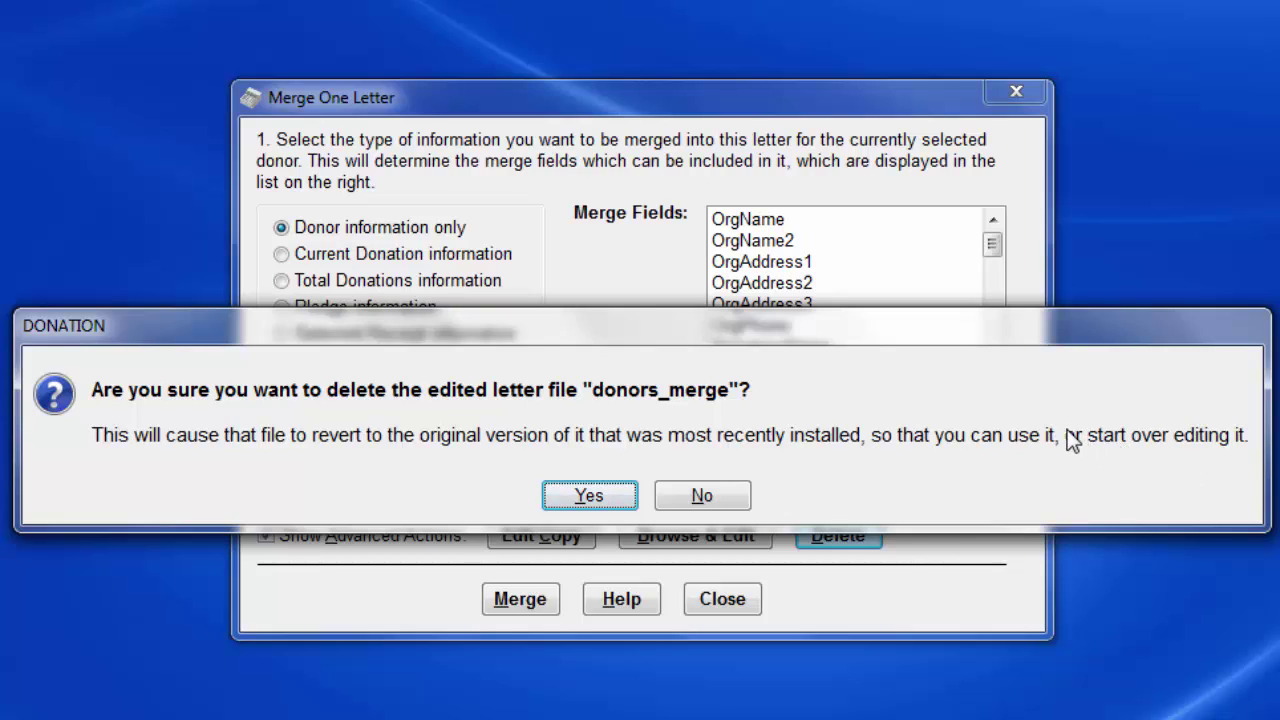
click(590, 500)
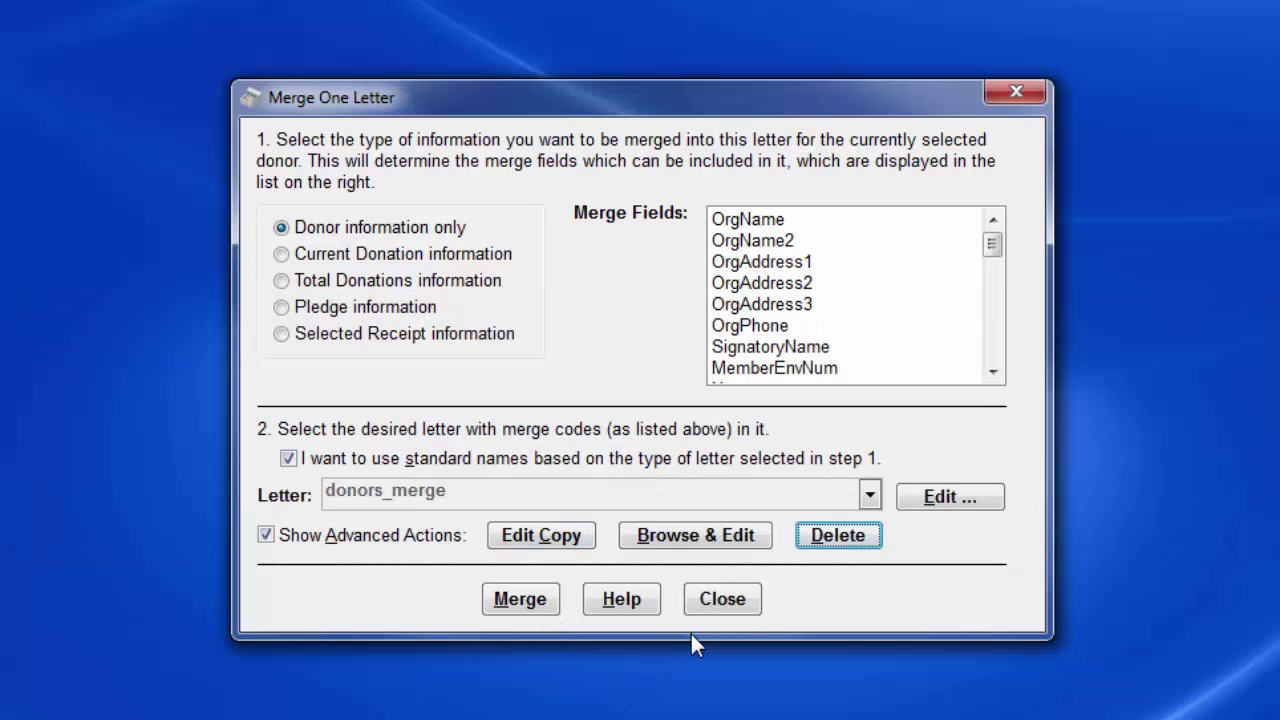
click(834, 540)
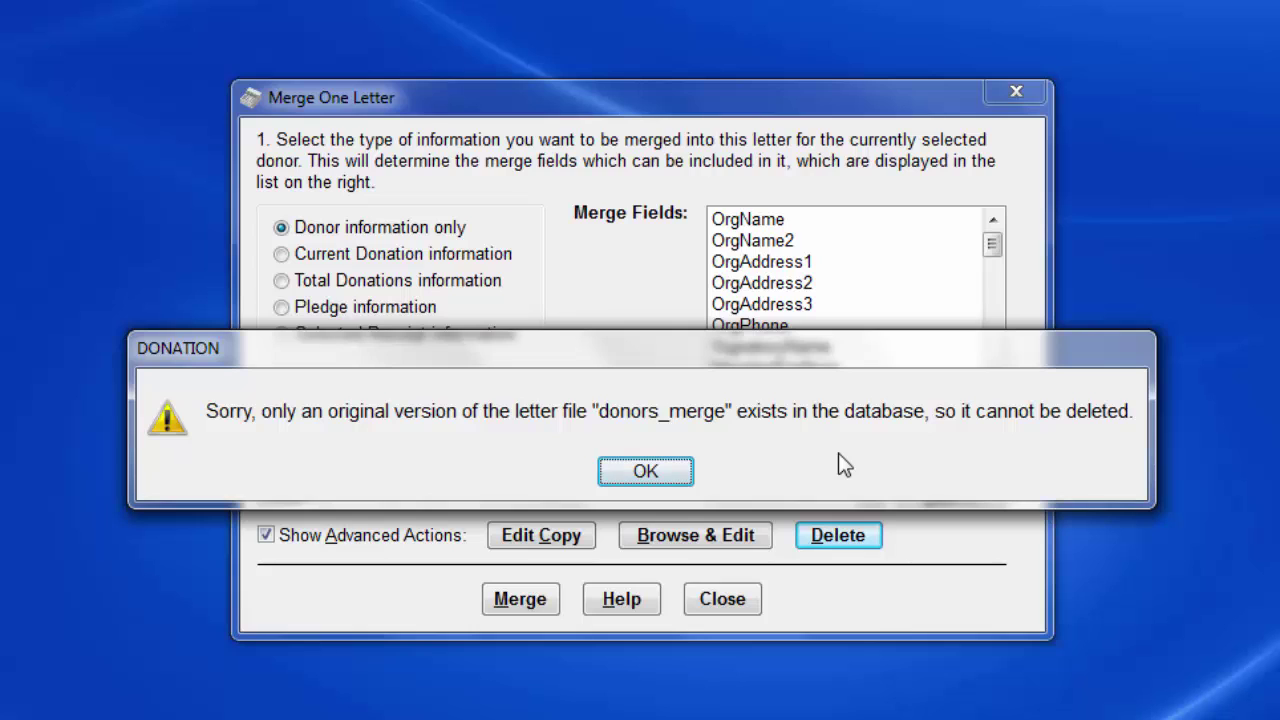
click(678, 470)
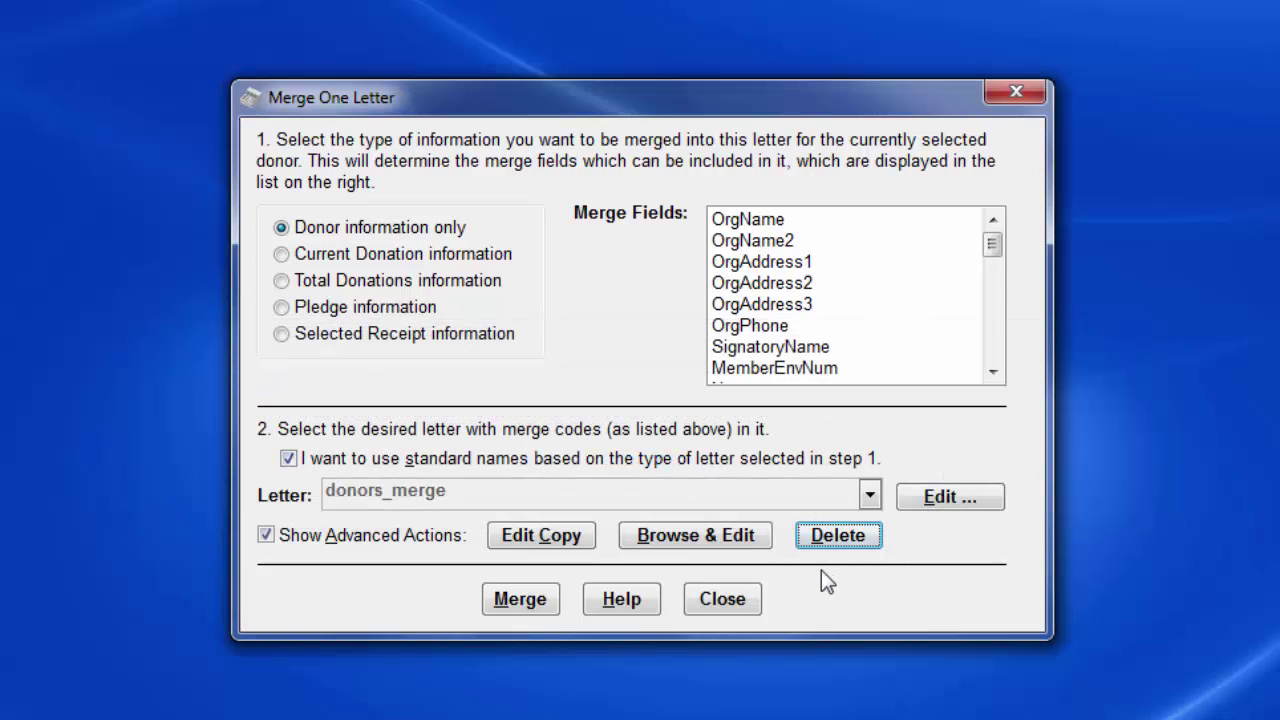
click(720, 521)
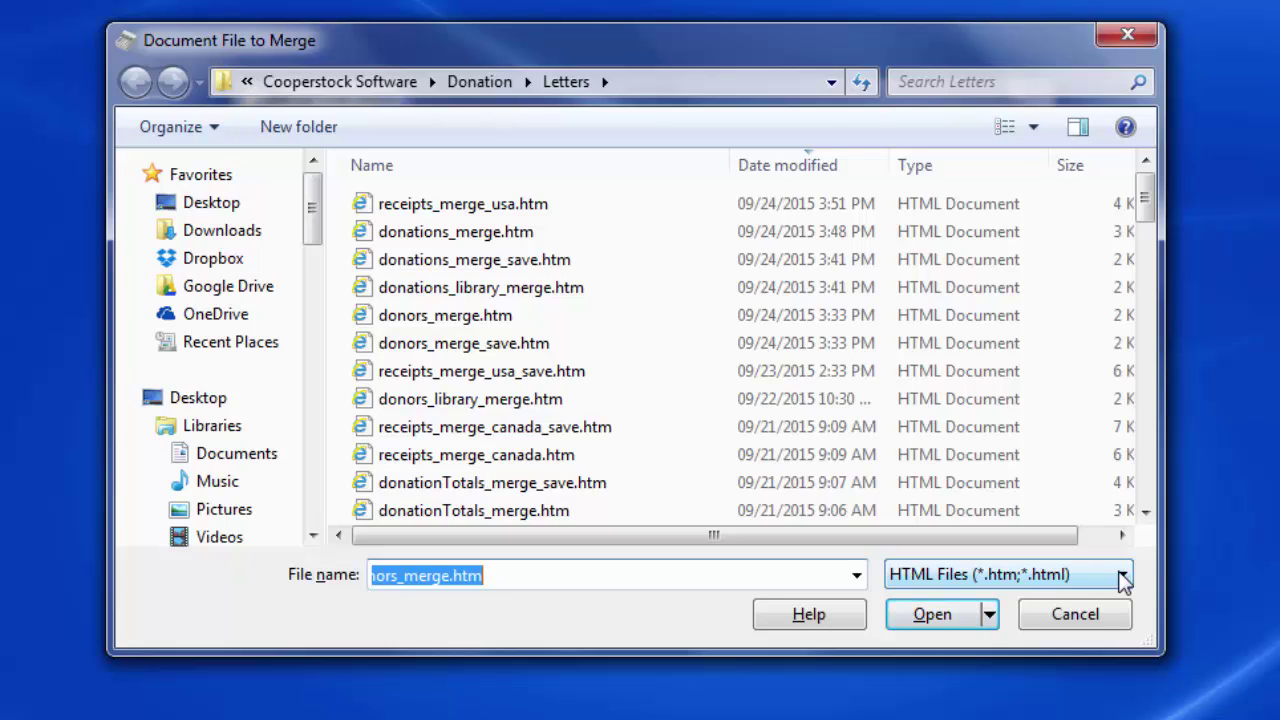
click(1120, 575)
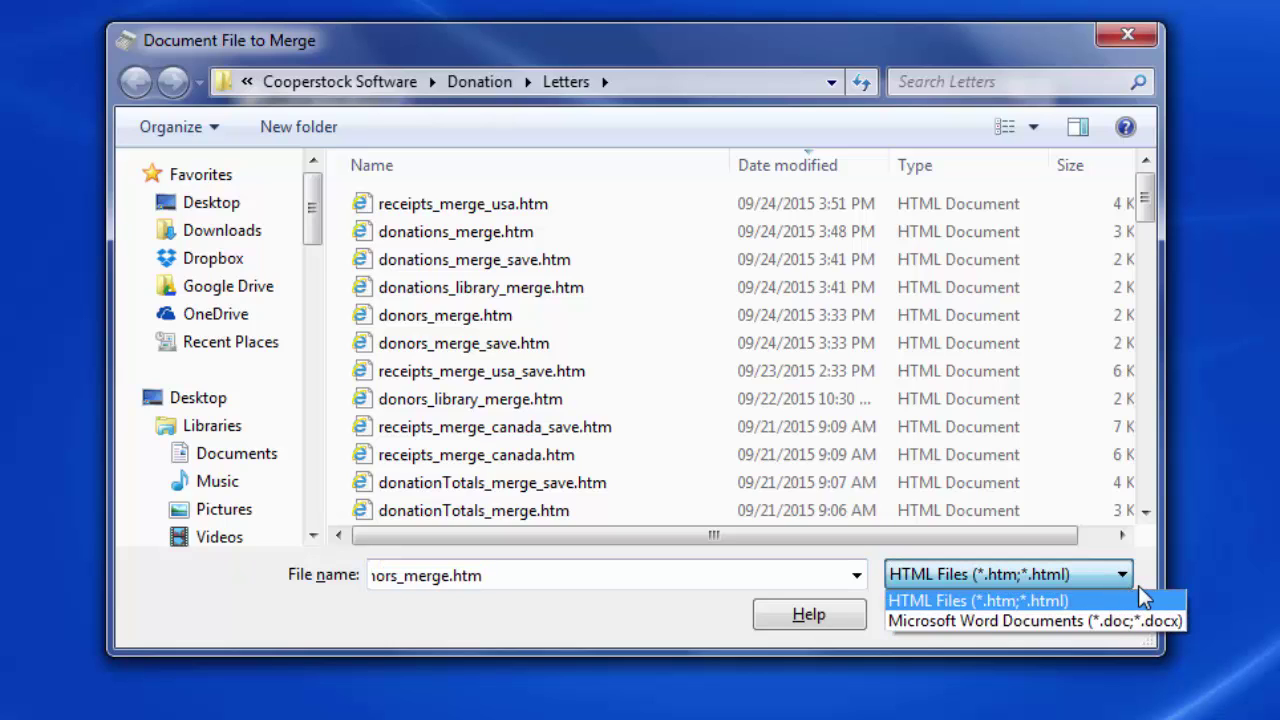
click(1120, 620)
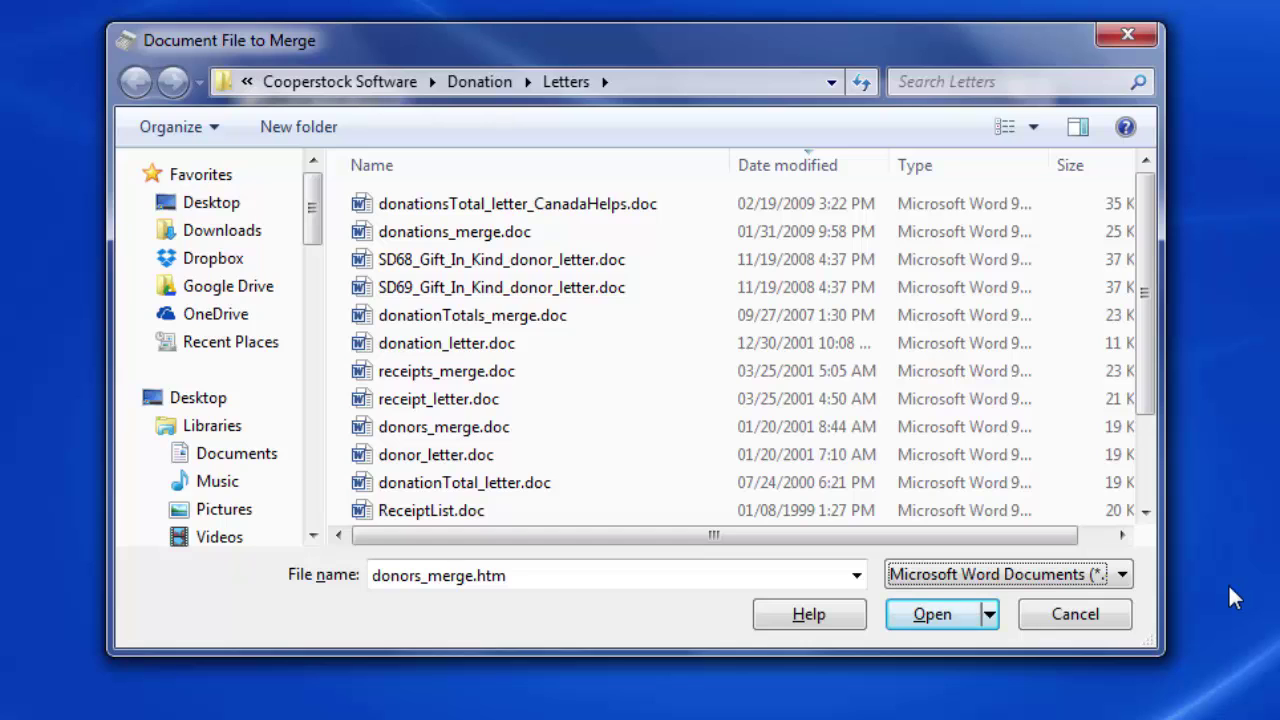
key(Escape)
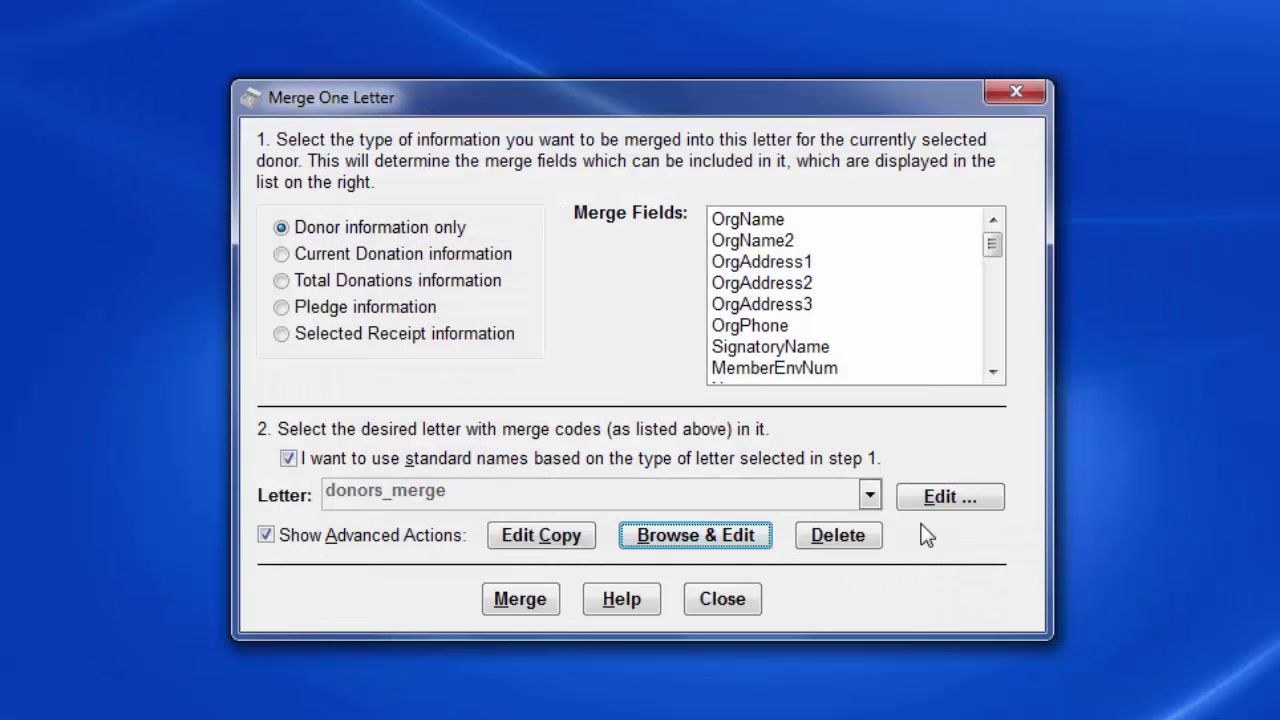
Choose Selected Receipt information as the letter type and open receipts_merge_usa in the editor.
click(282, 336)
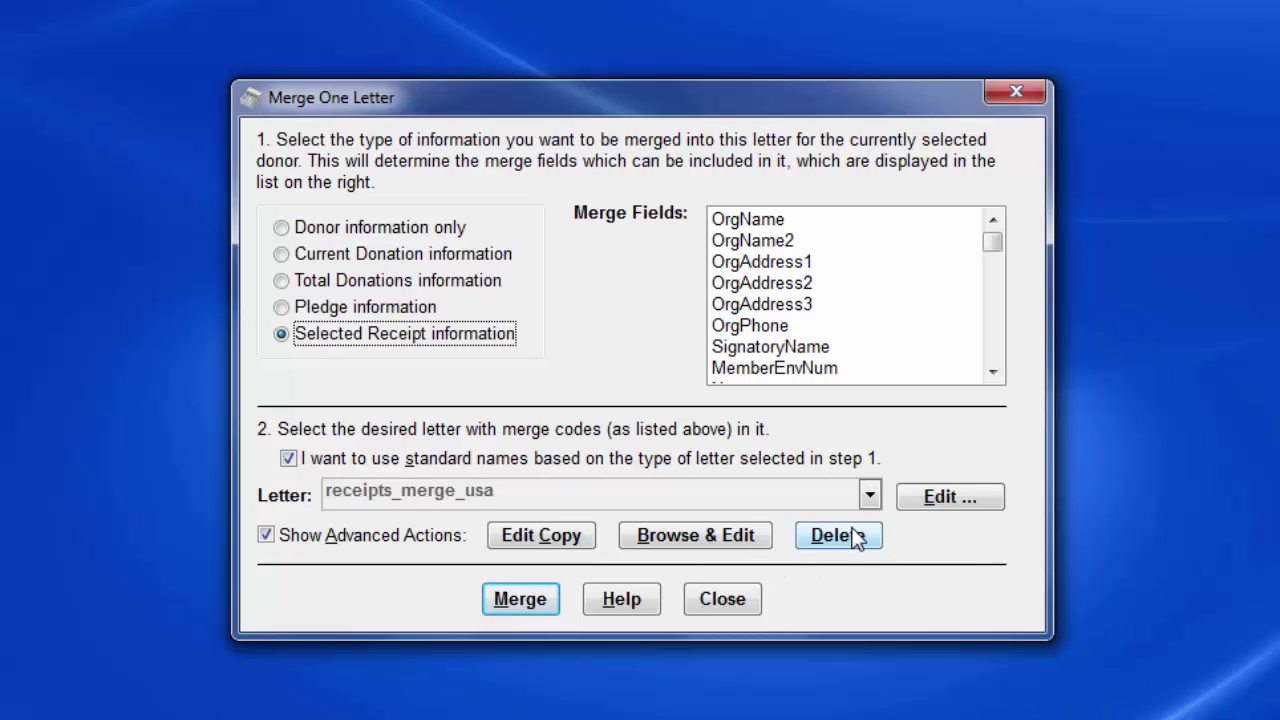
click(894, 500)
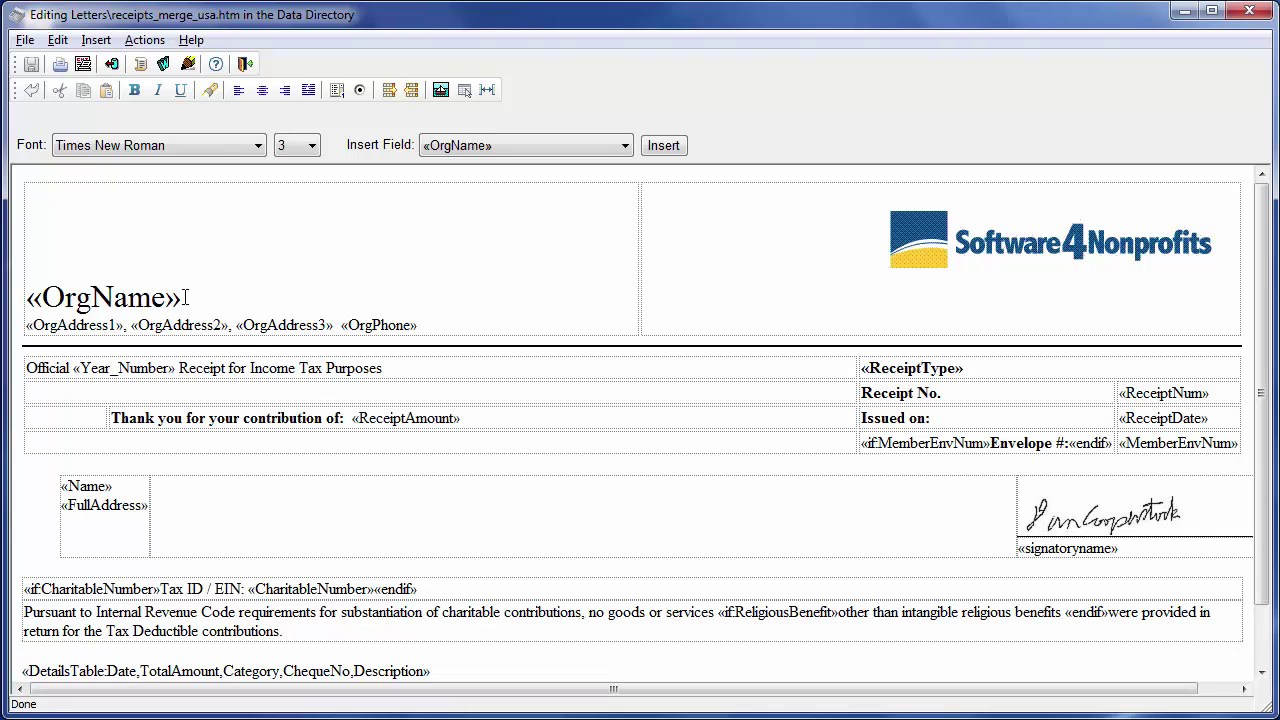
click(56, 42)
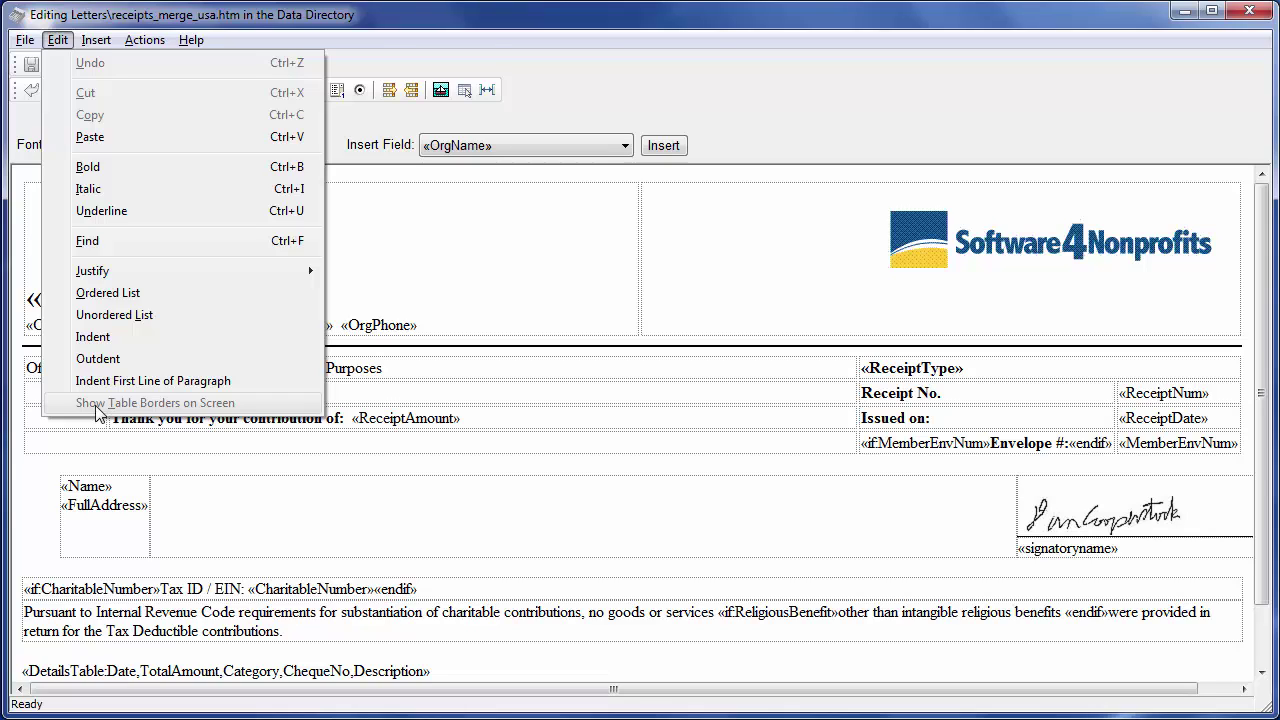
click(769, 114)
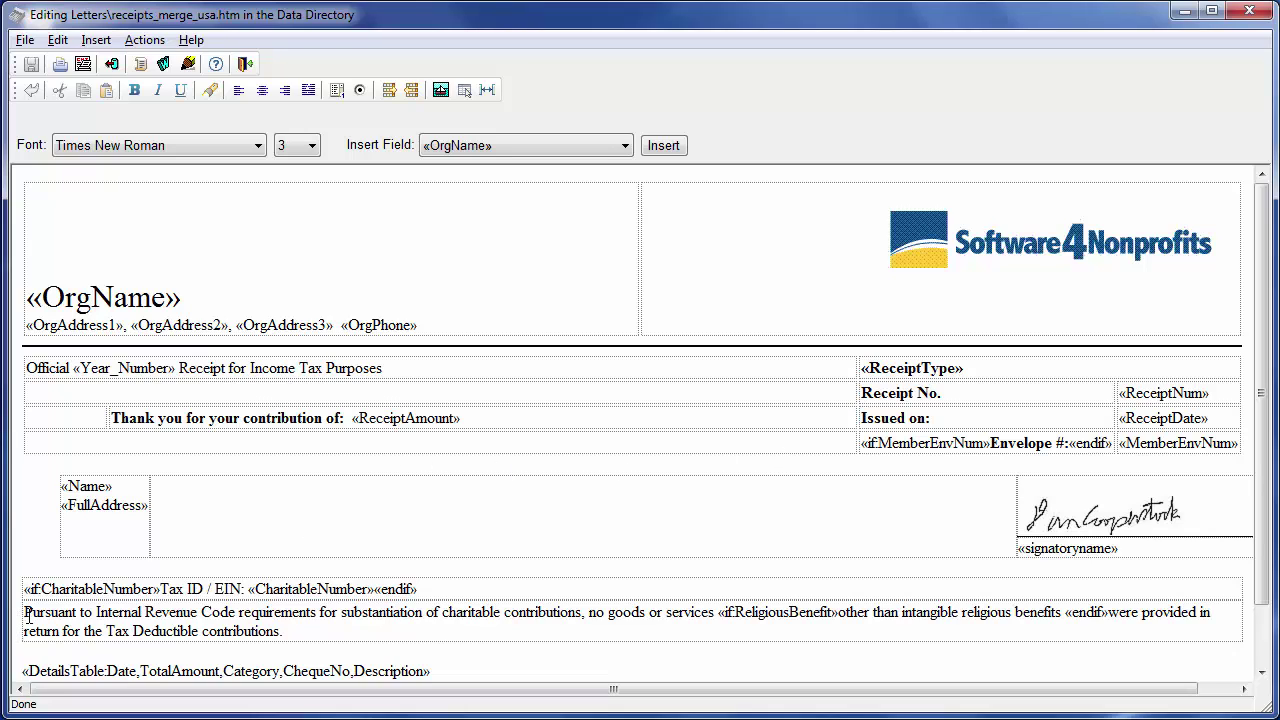
drag(24, 612, 284, 632)
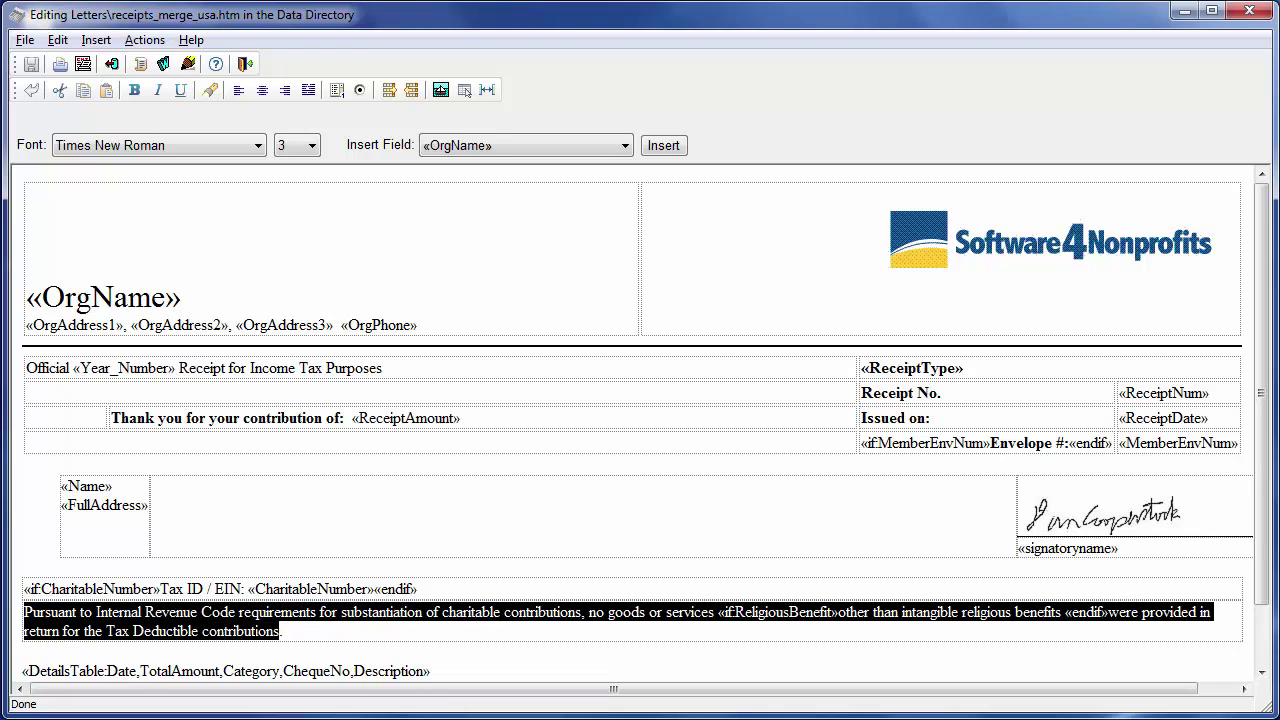
click(1262, 676)
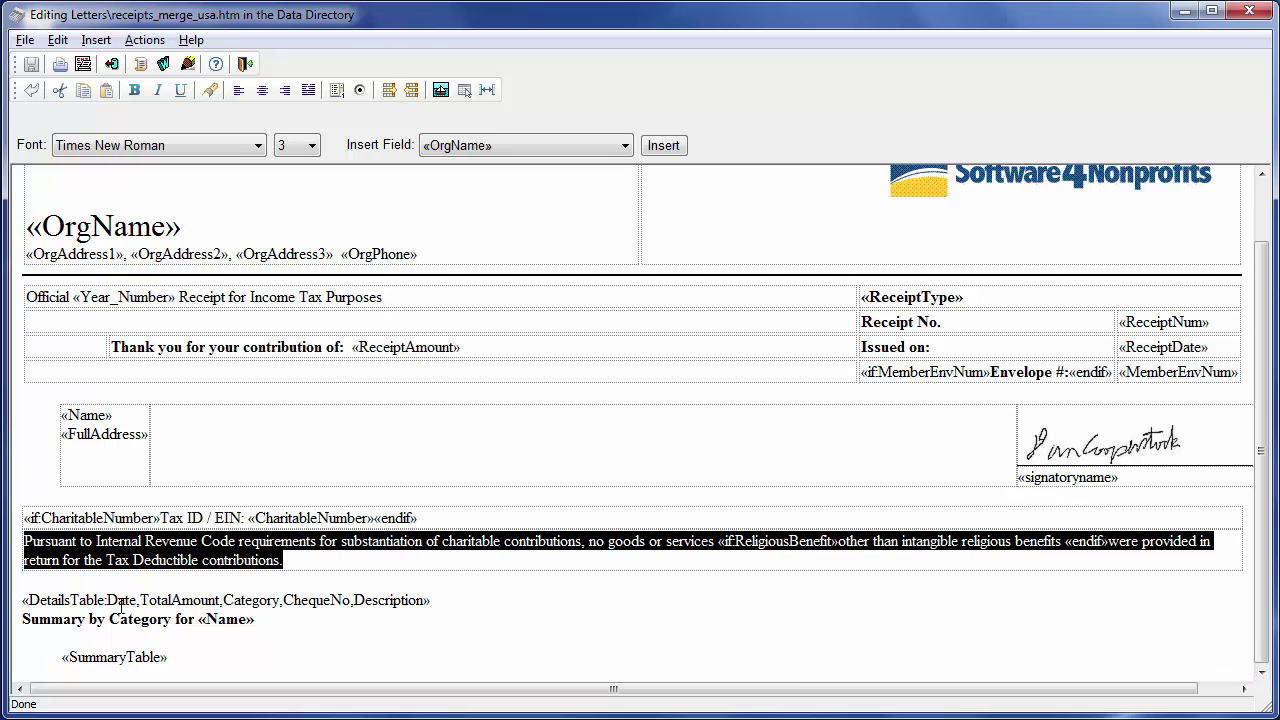
drag(29, 600, 281, 626)
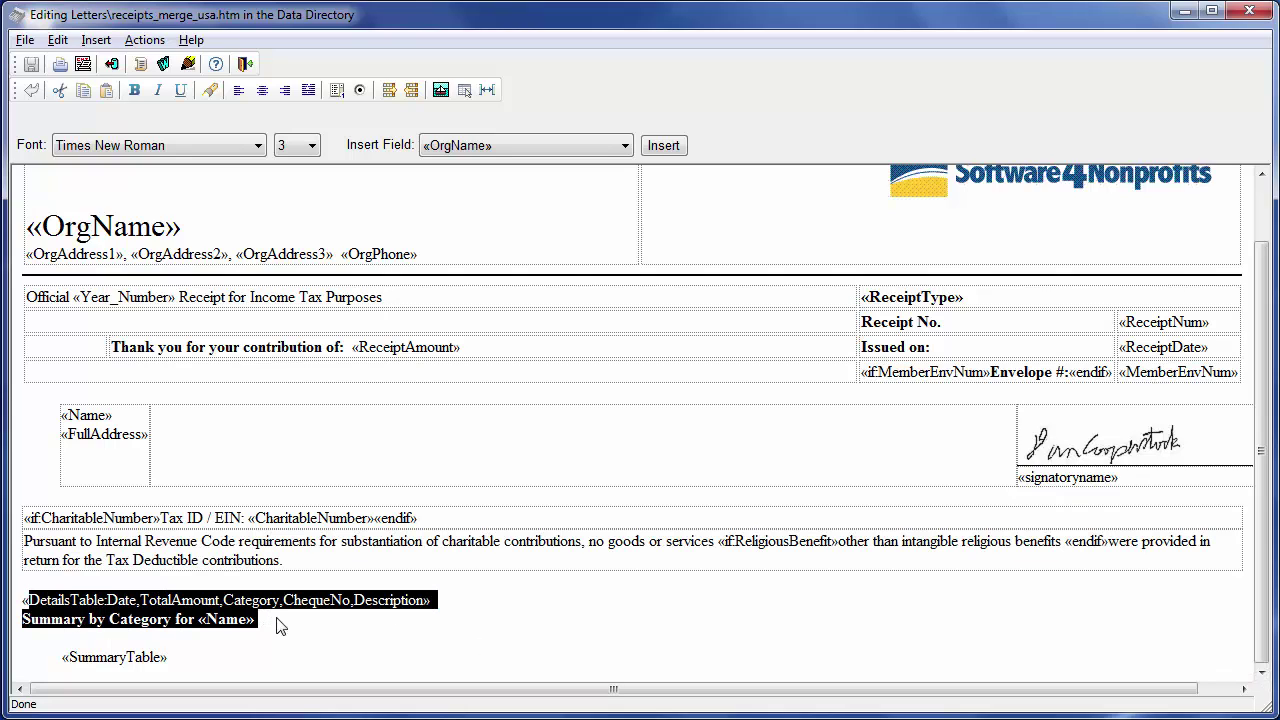
click(510, 636)
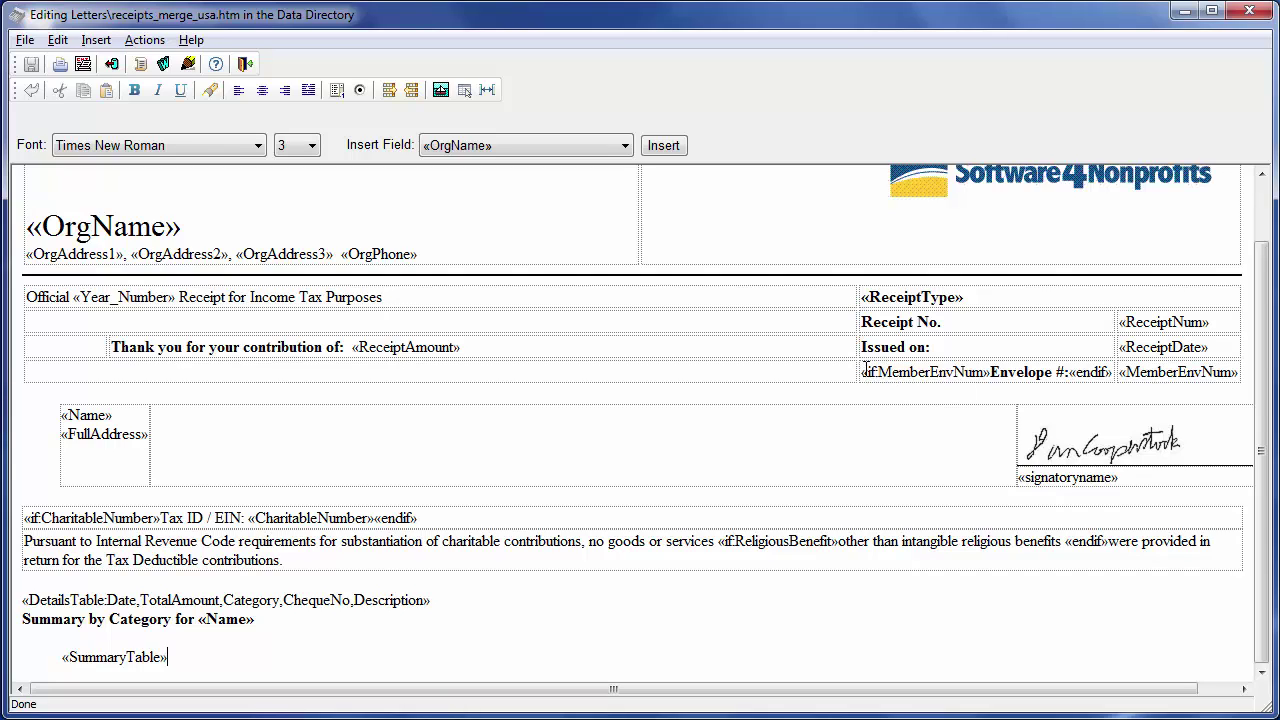
drag(865, 369, 1114, 378)
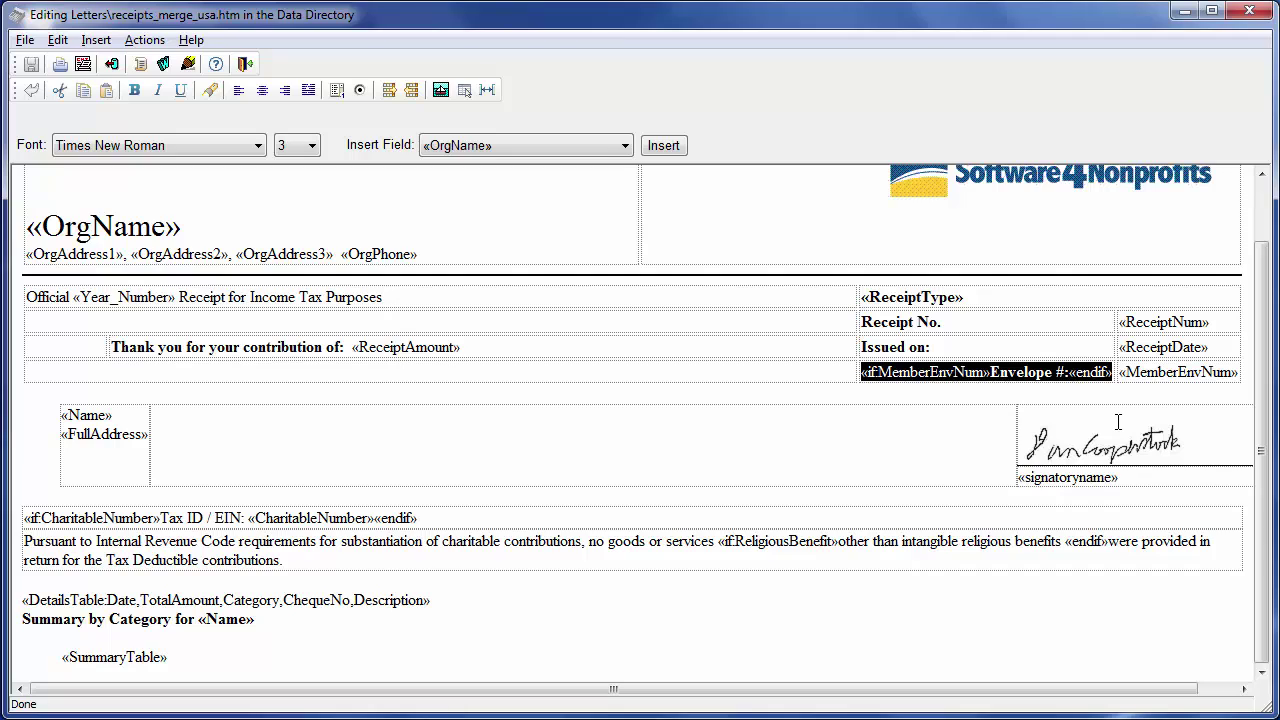
click(951, 440)
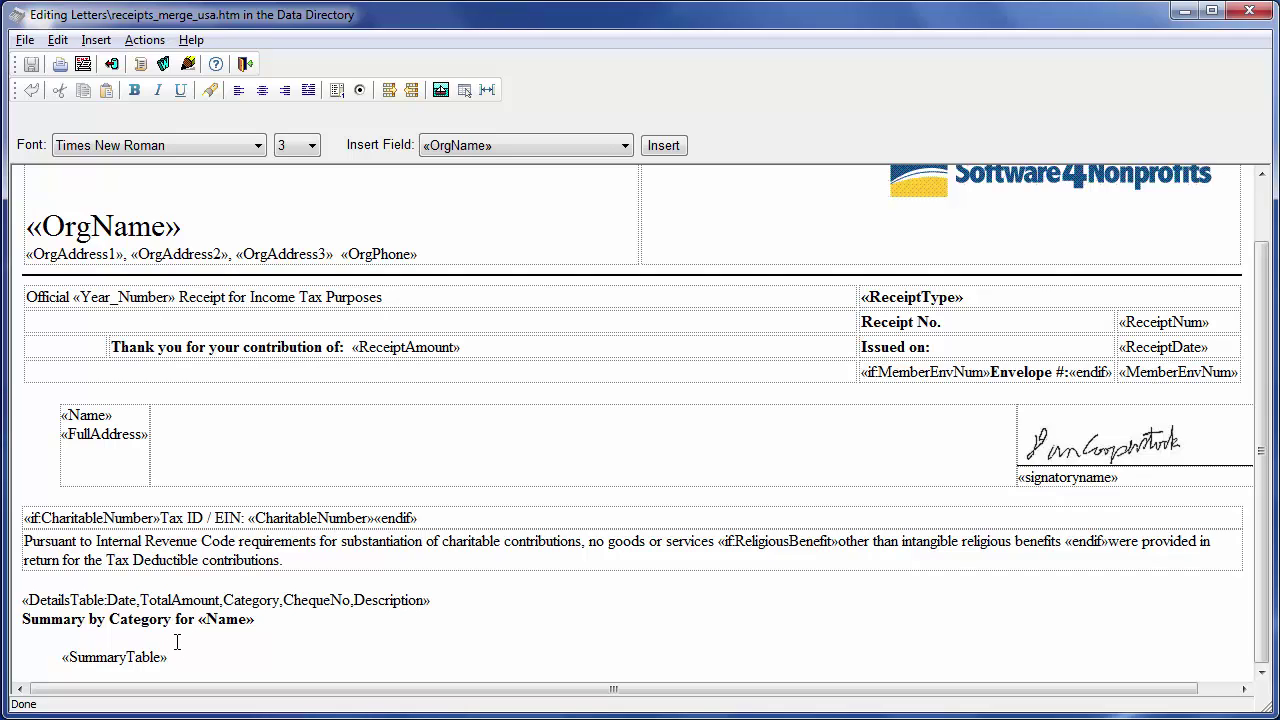
Add a 'Thank you very much t…' line below «SummaryTable» and close the editor.
key(Return)
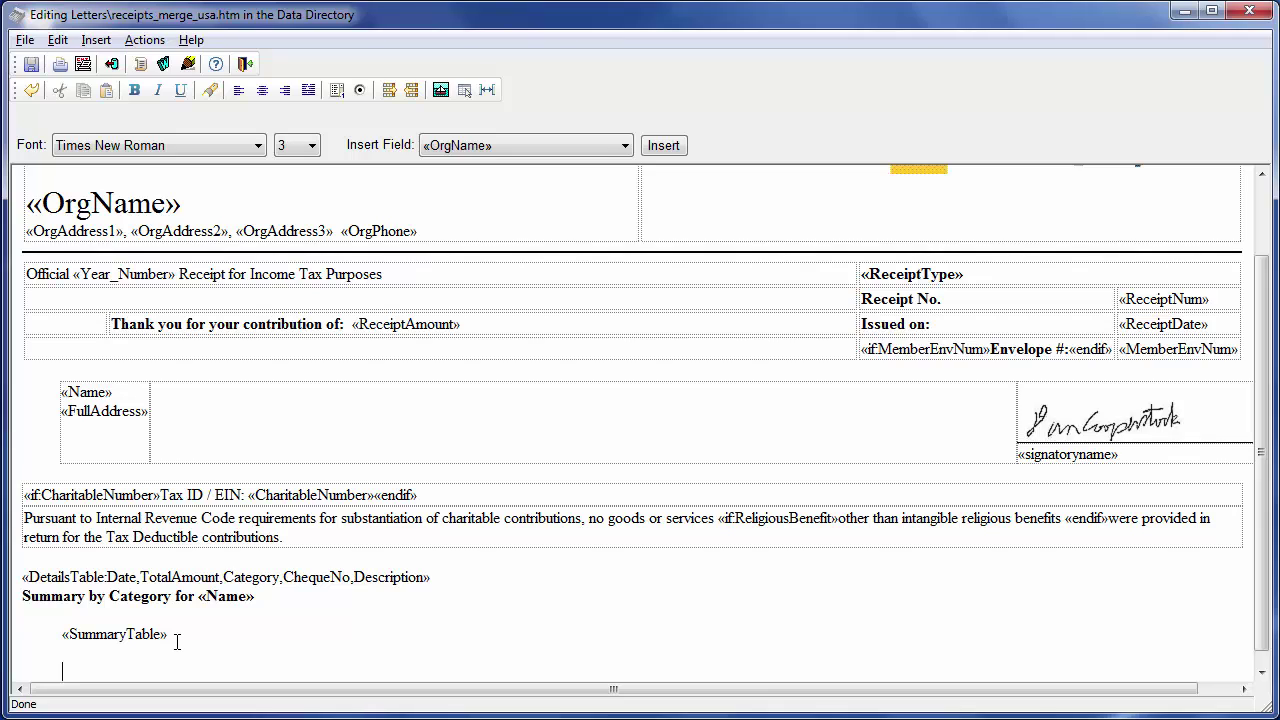
text(Thank you ver)
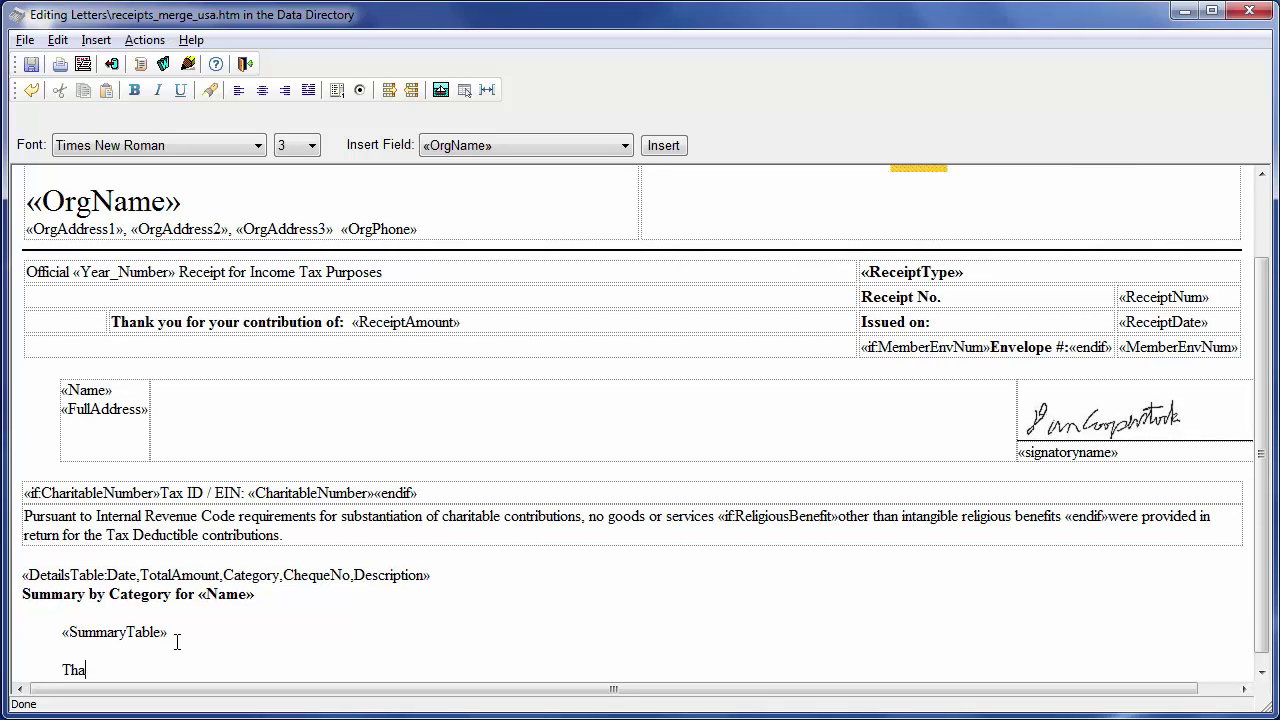
text(y much )
text(t)
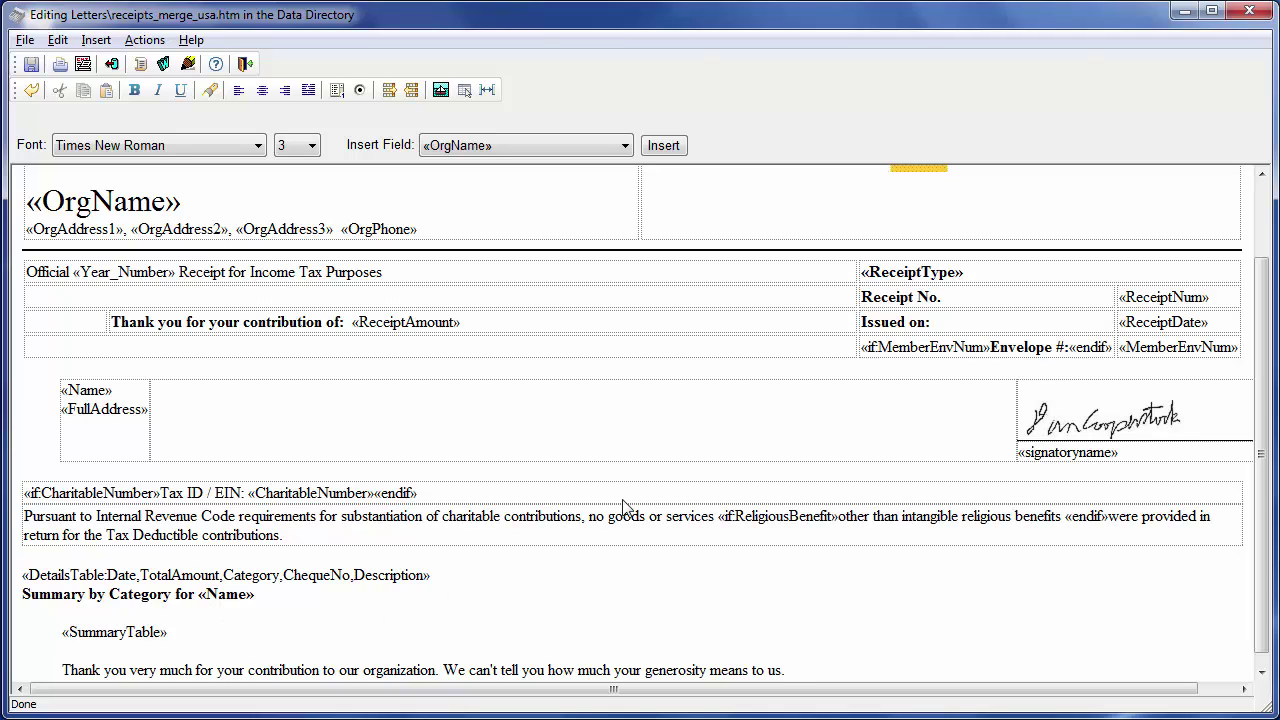
click(1248, 12)
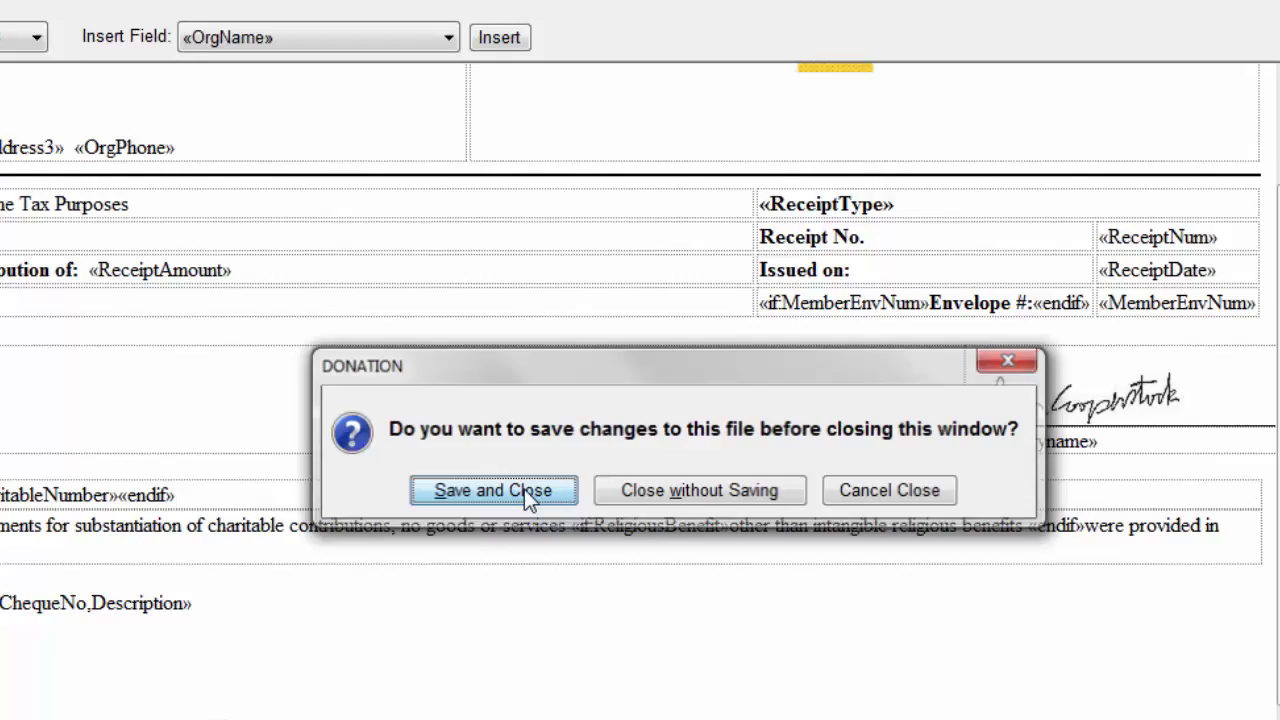
Save the template changes, merge the receipt for the current donor, and check the thank-you line.
click(591, 489)
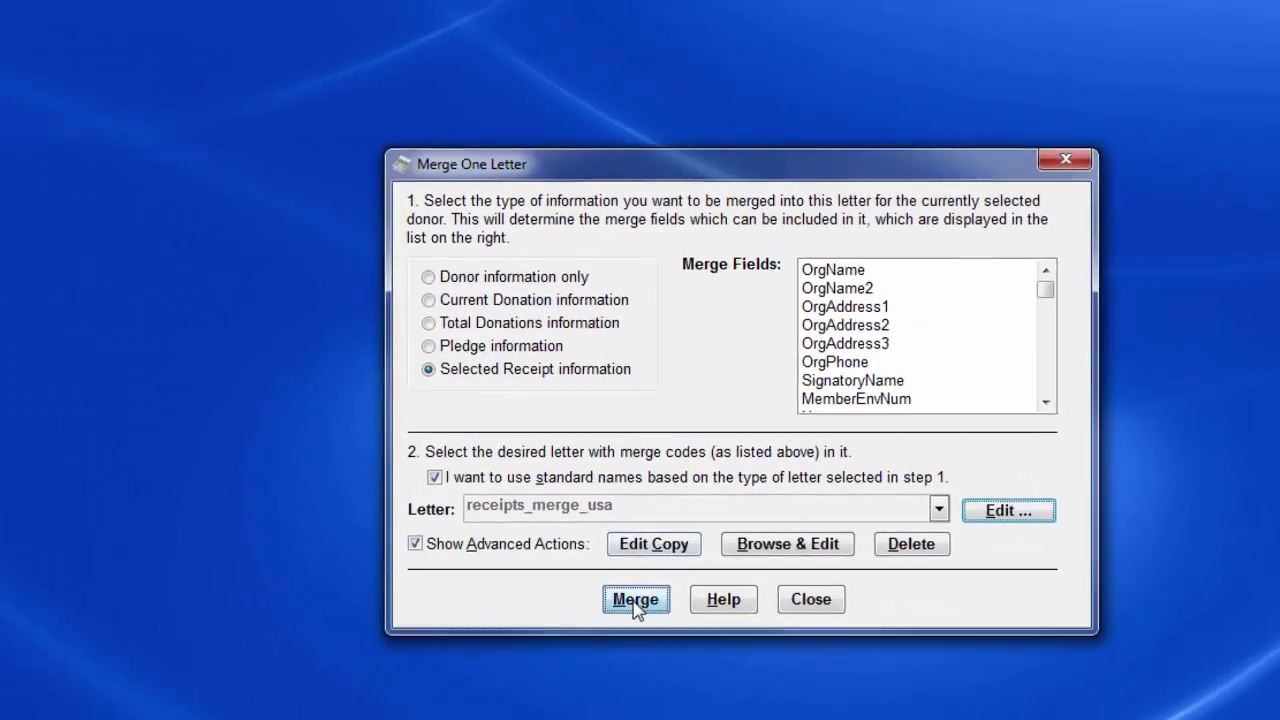
click(527, 621)
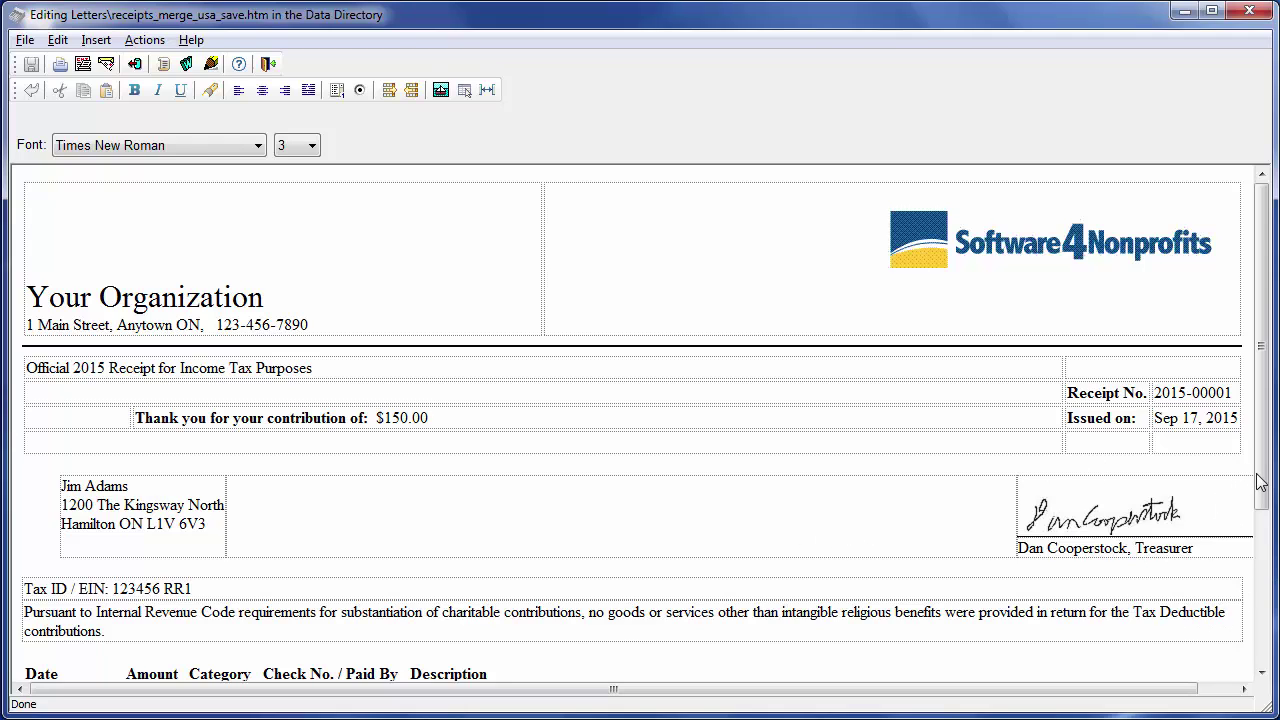
drag(1264, 486, 1265, 638)
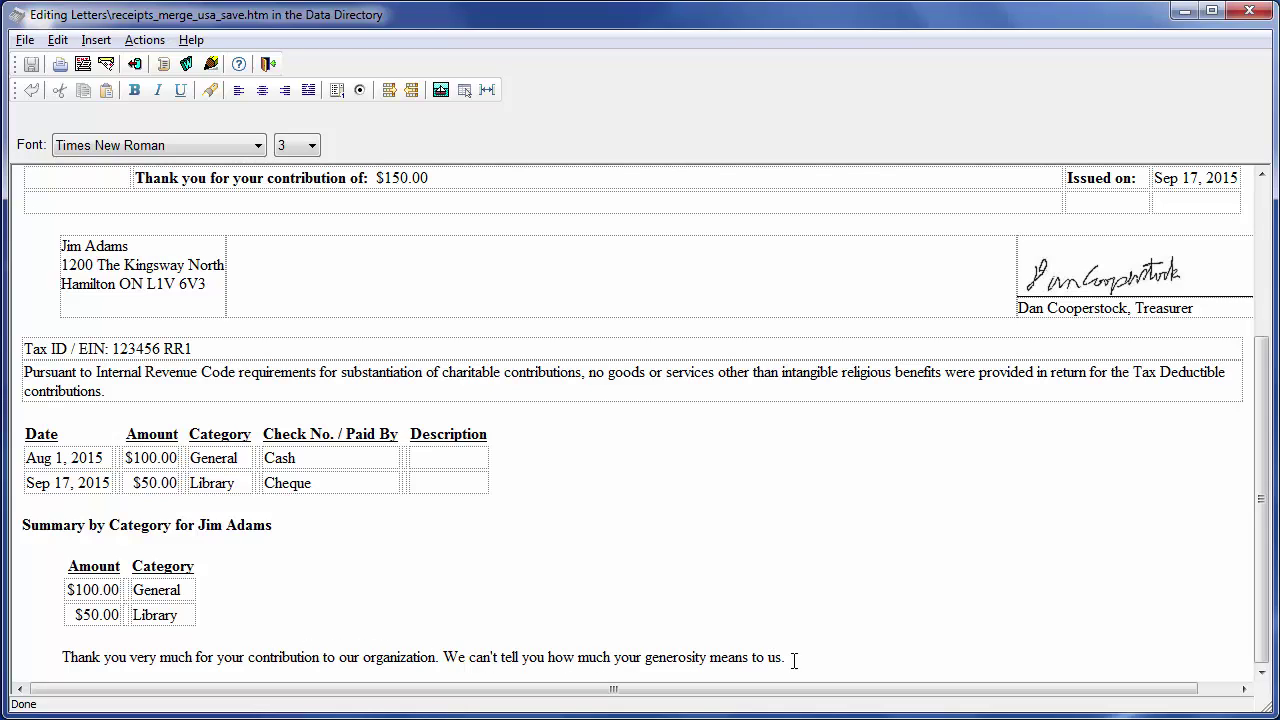
drag(61, 657, 775, 668)
click(1250, 14)
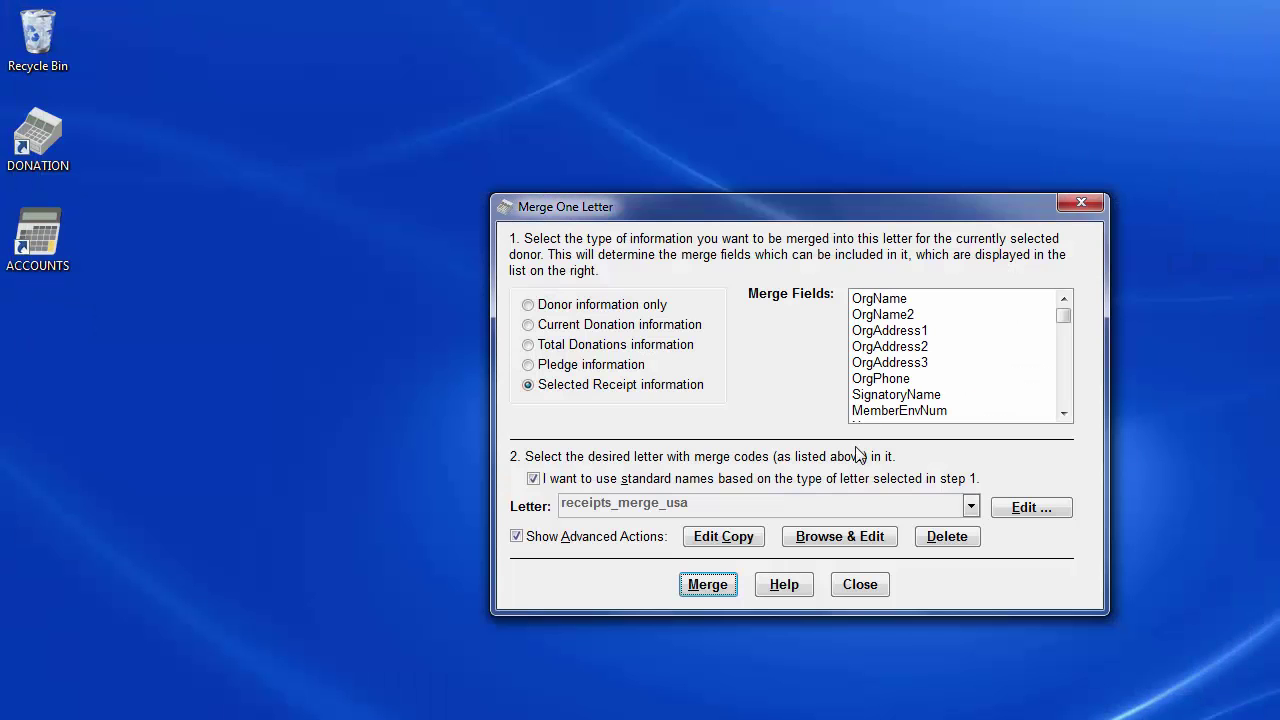
Outdent the thank-you line to the left margin in receipts_merge_usa and save the template.
click(1033, 515)
scroll(1245, 668, down, 2)
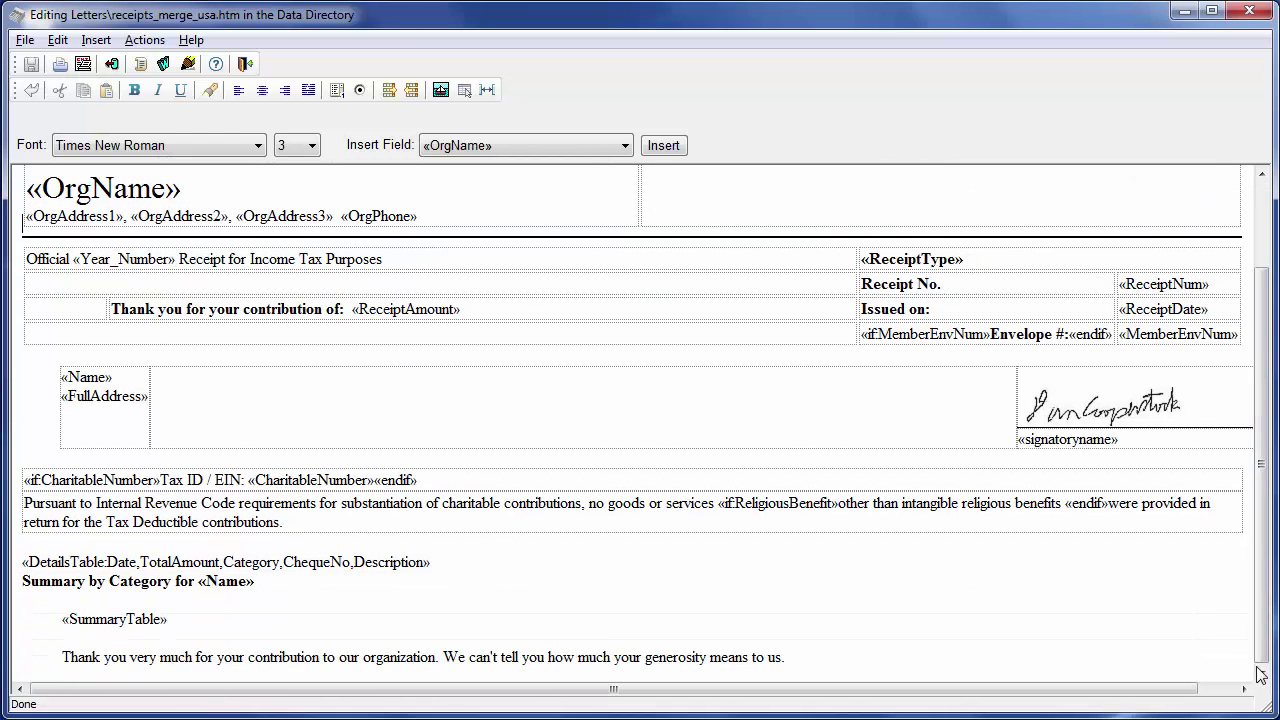
click(64, 657)
click(58, 40)
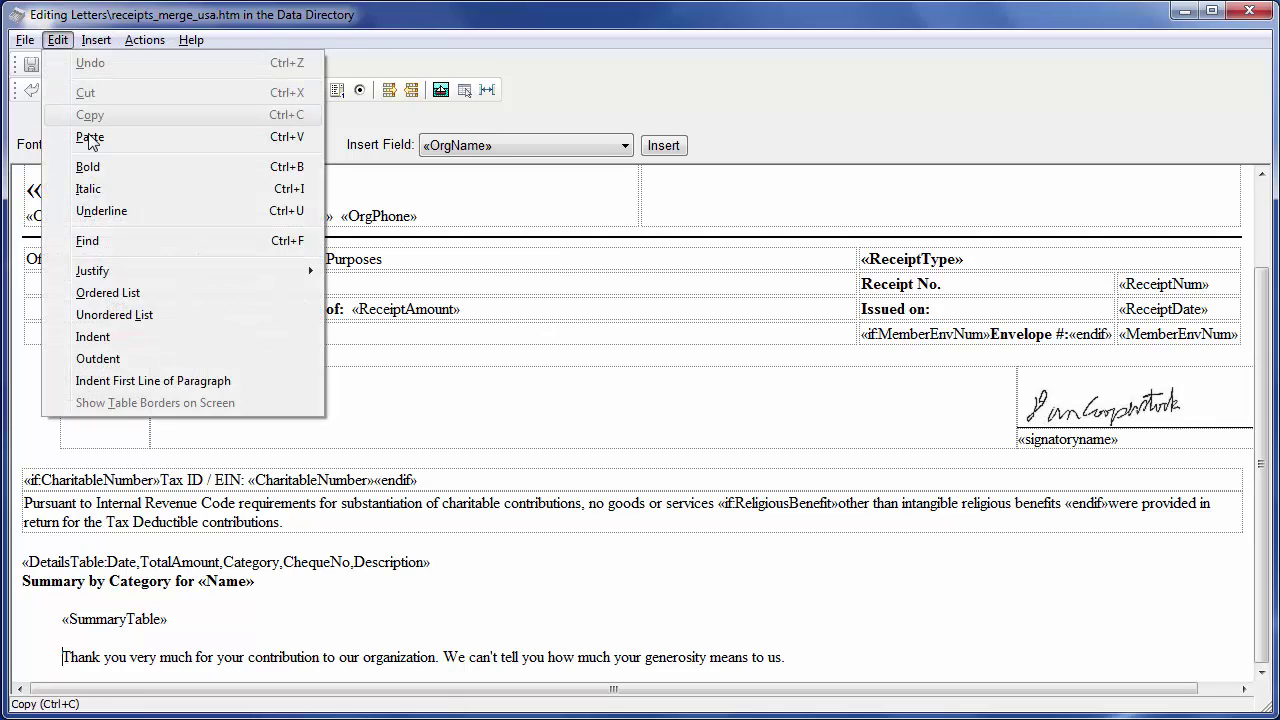
click(90, 358)
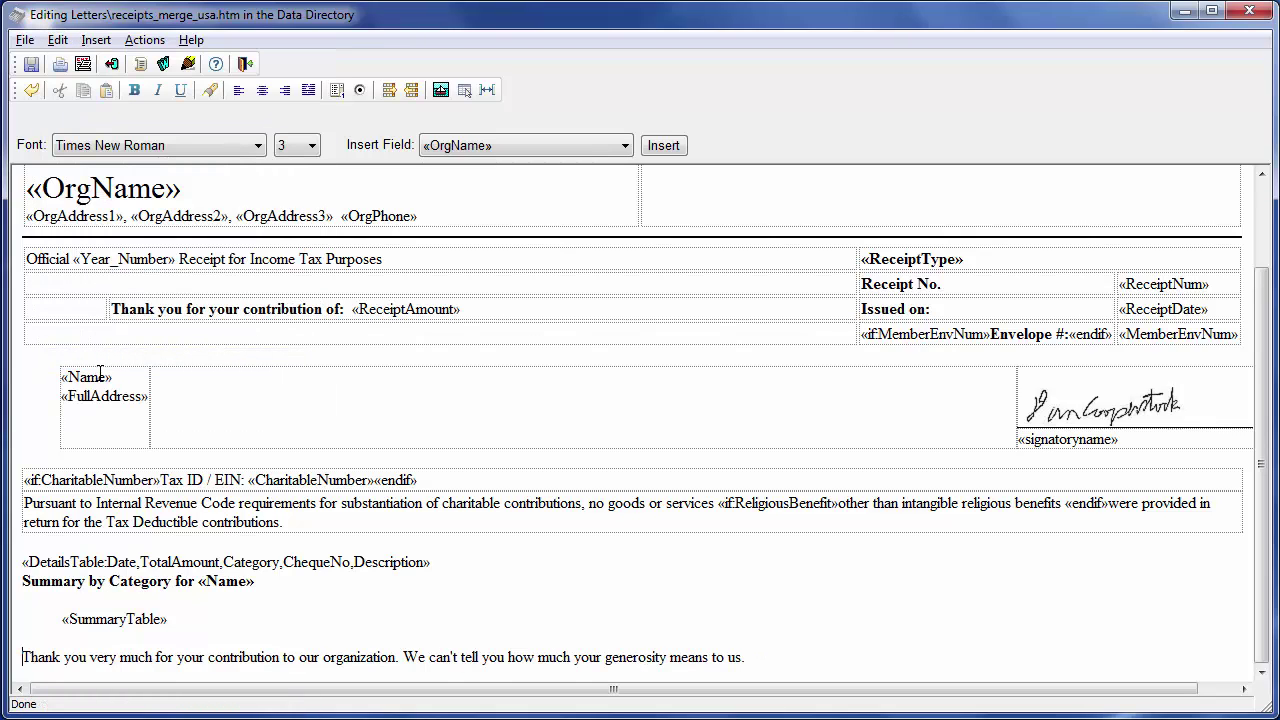
click(1250, 12)
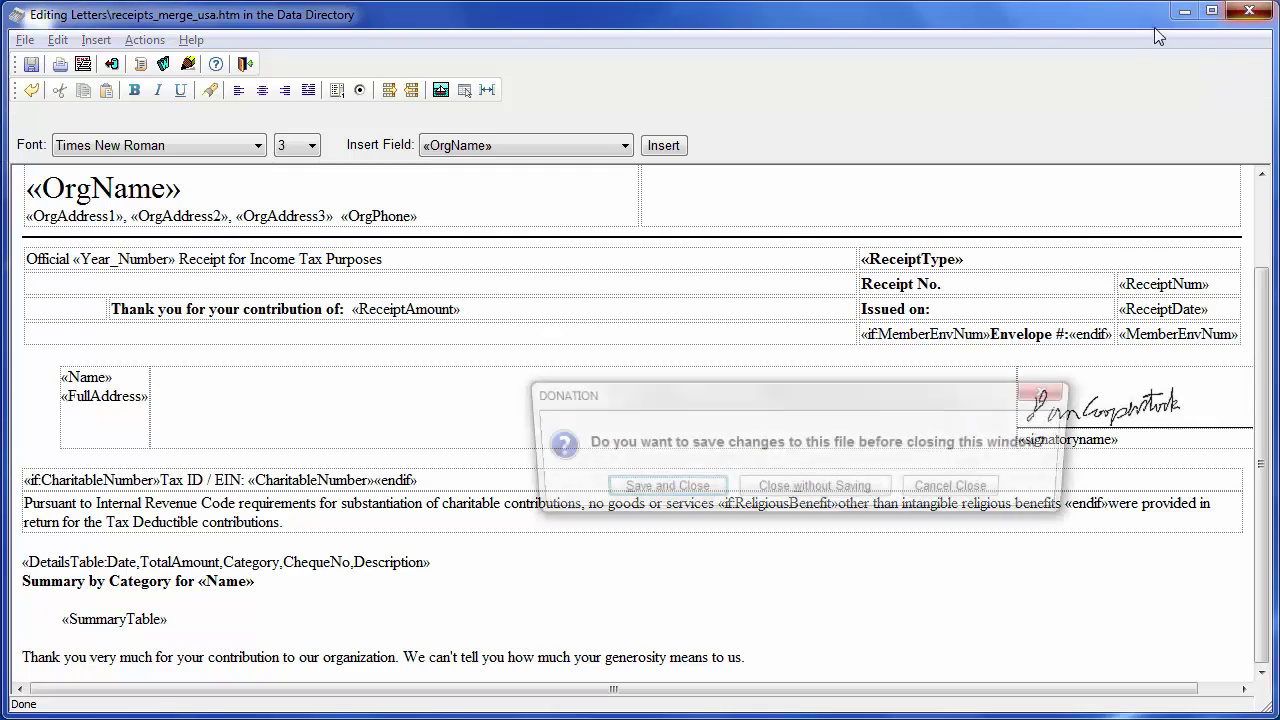
click(640, 490)
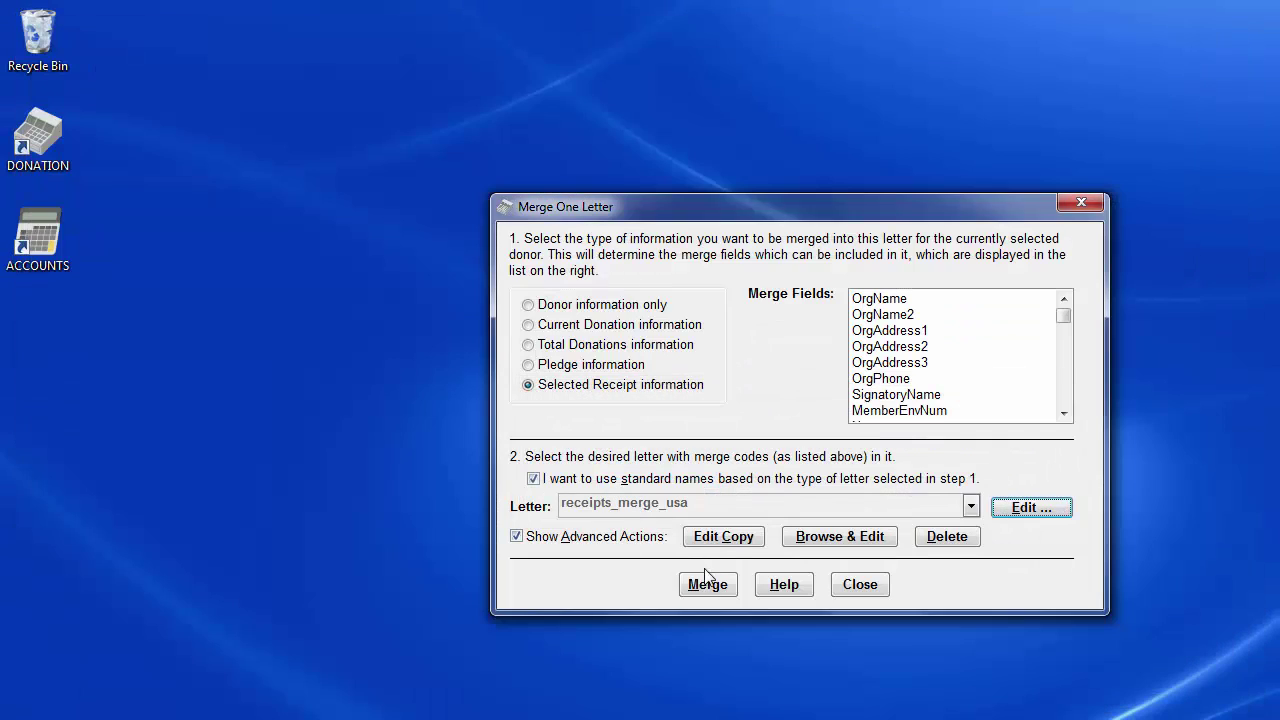
Merge the USA receipt and scroll to its now flush-left thank-you line.
click(707, 584)
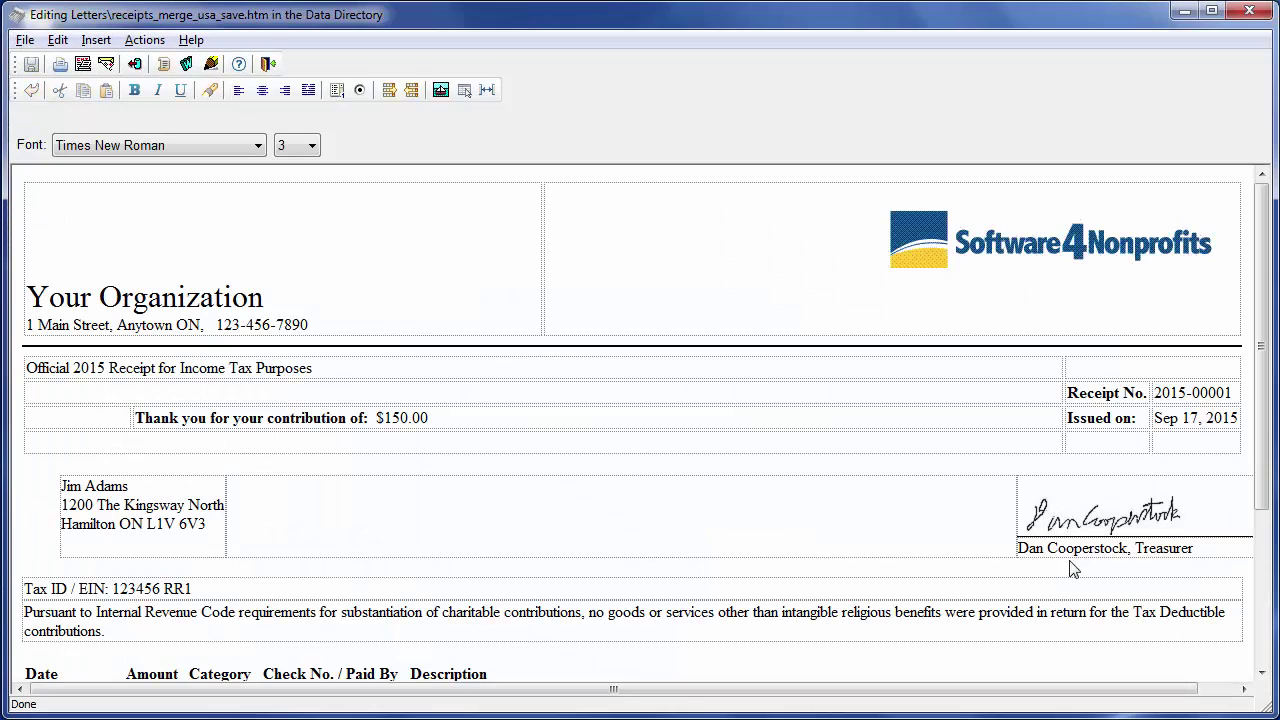
drag(1263, 444, 1263, 616)
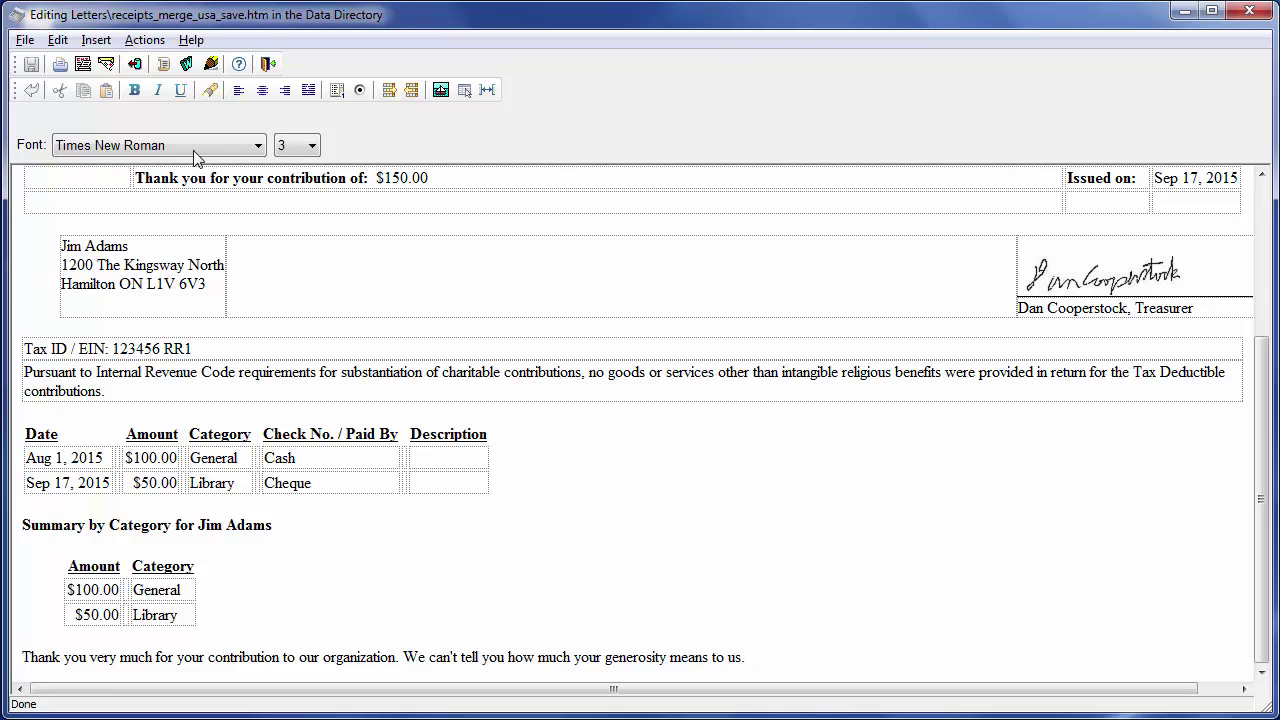
click(96, 40)
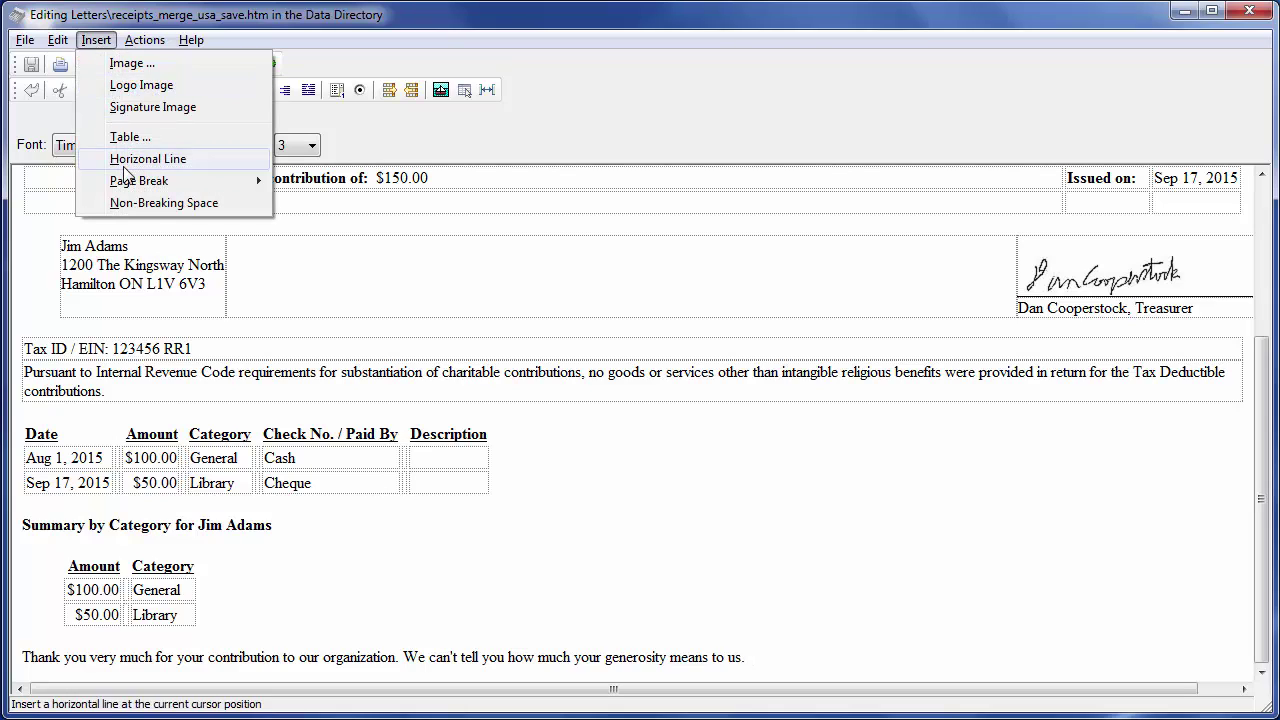
mouse_move(166, 186)
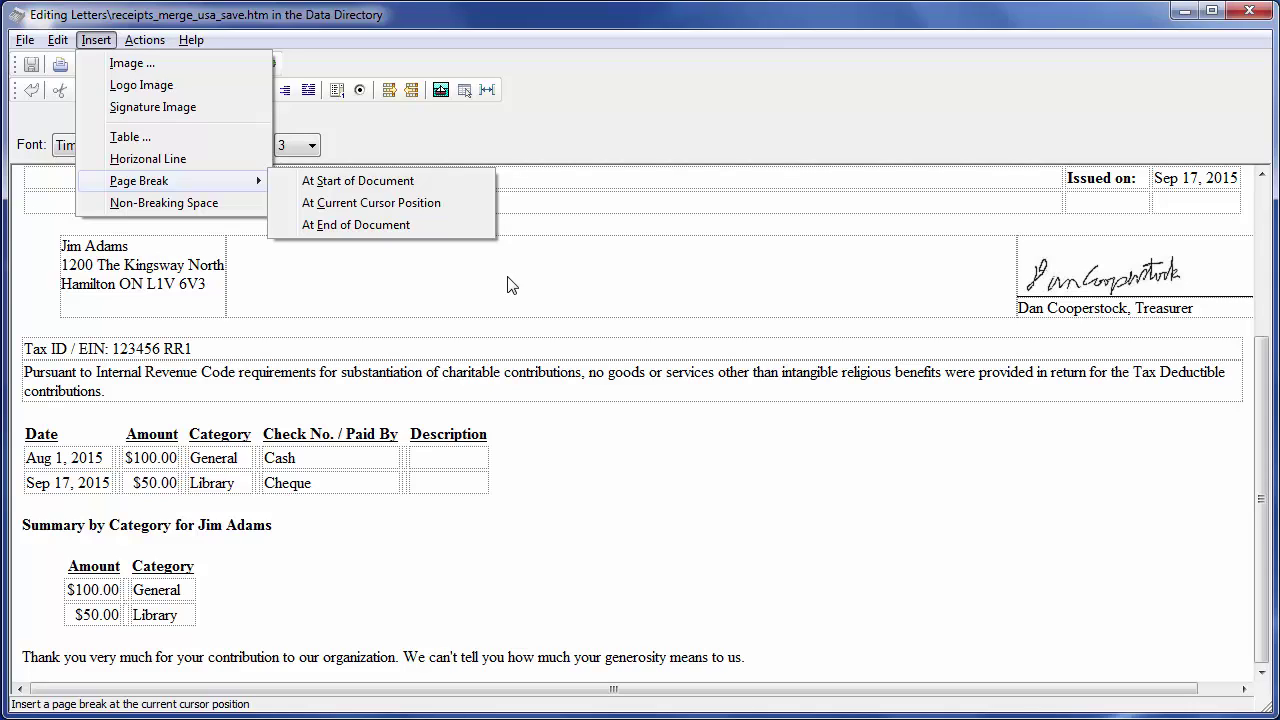
click(508, 277)
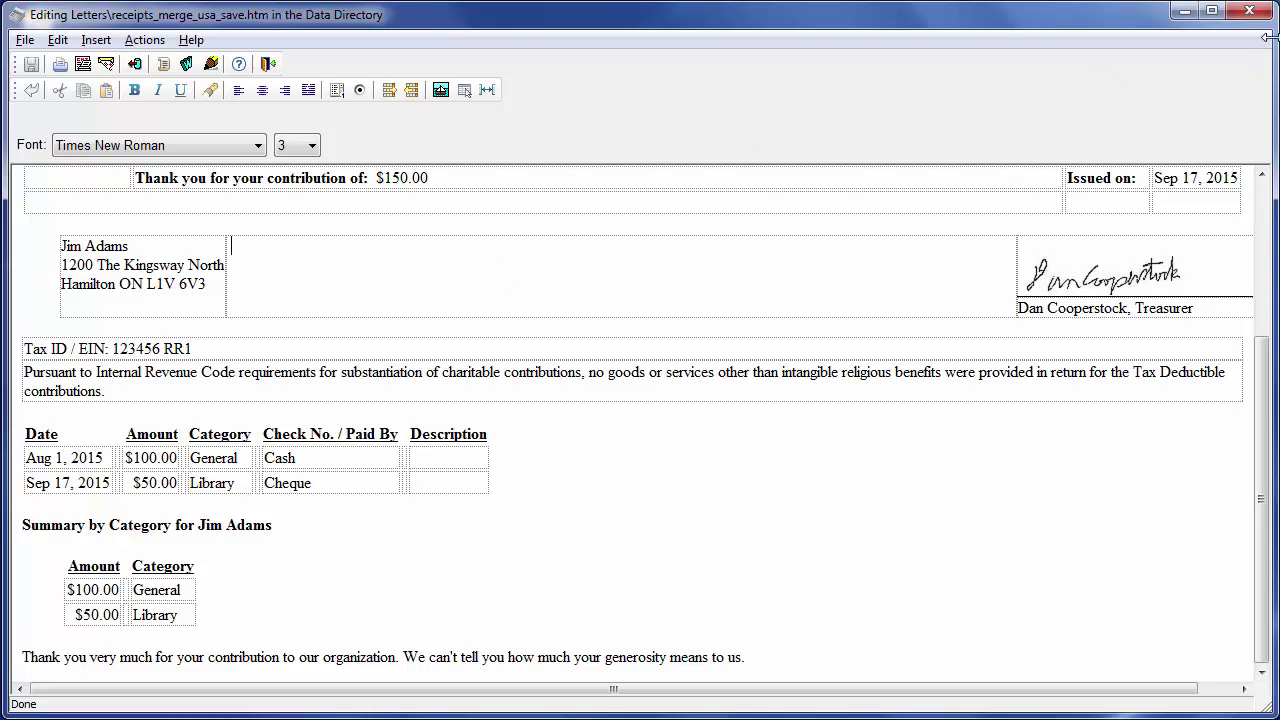
Reopen receipts_merge_usa, check the «OrgName» font size (6), and request the HTML source.
click(1250, 11)
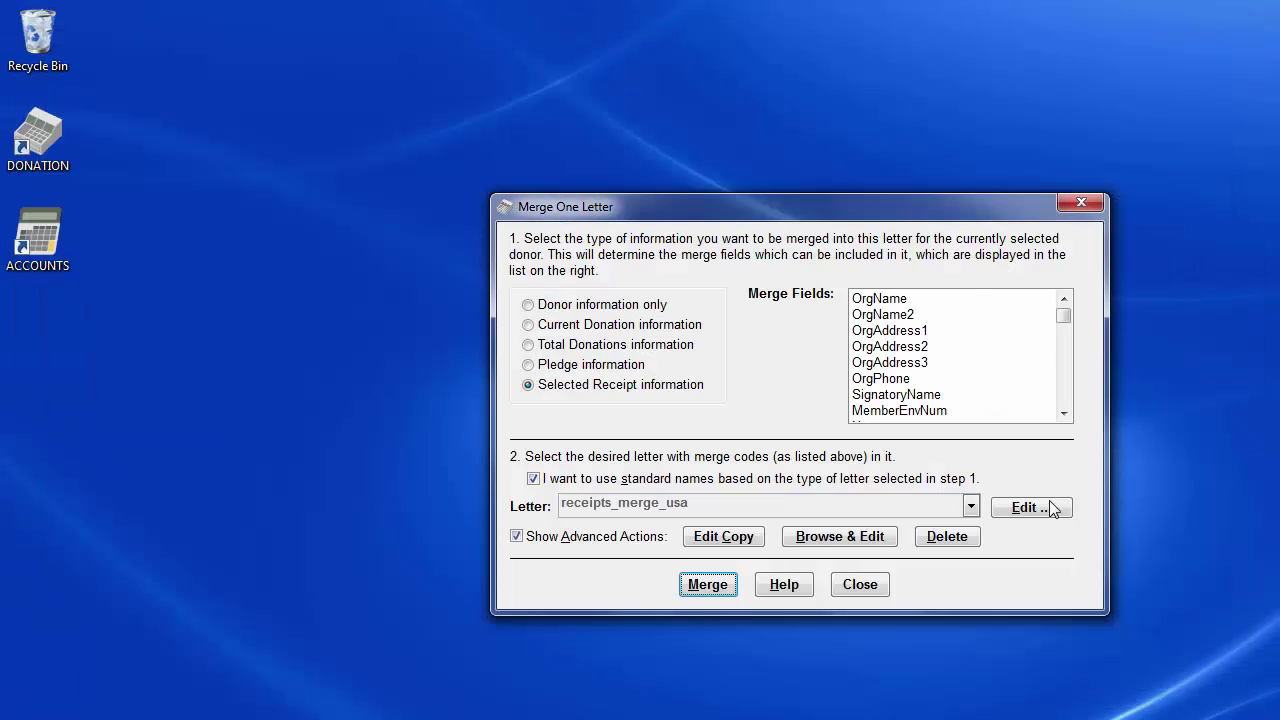
click(1053, 510)
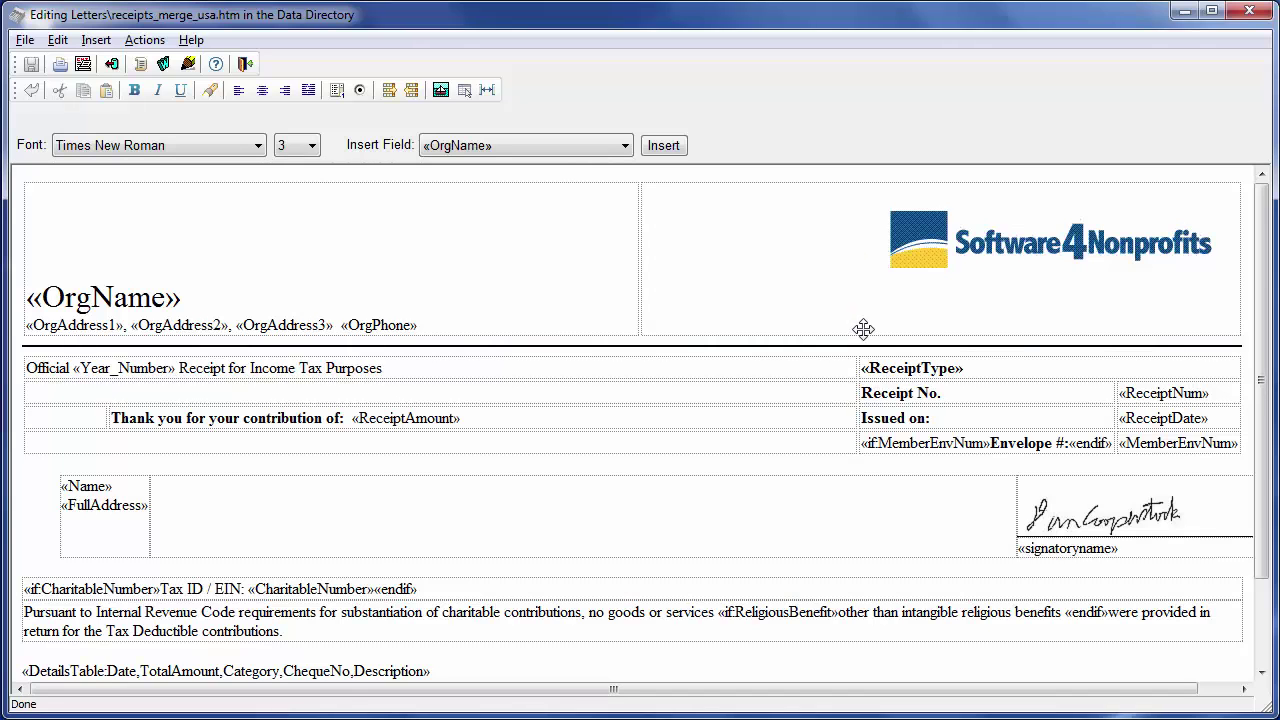
click(67, 297)
click(313, 150)
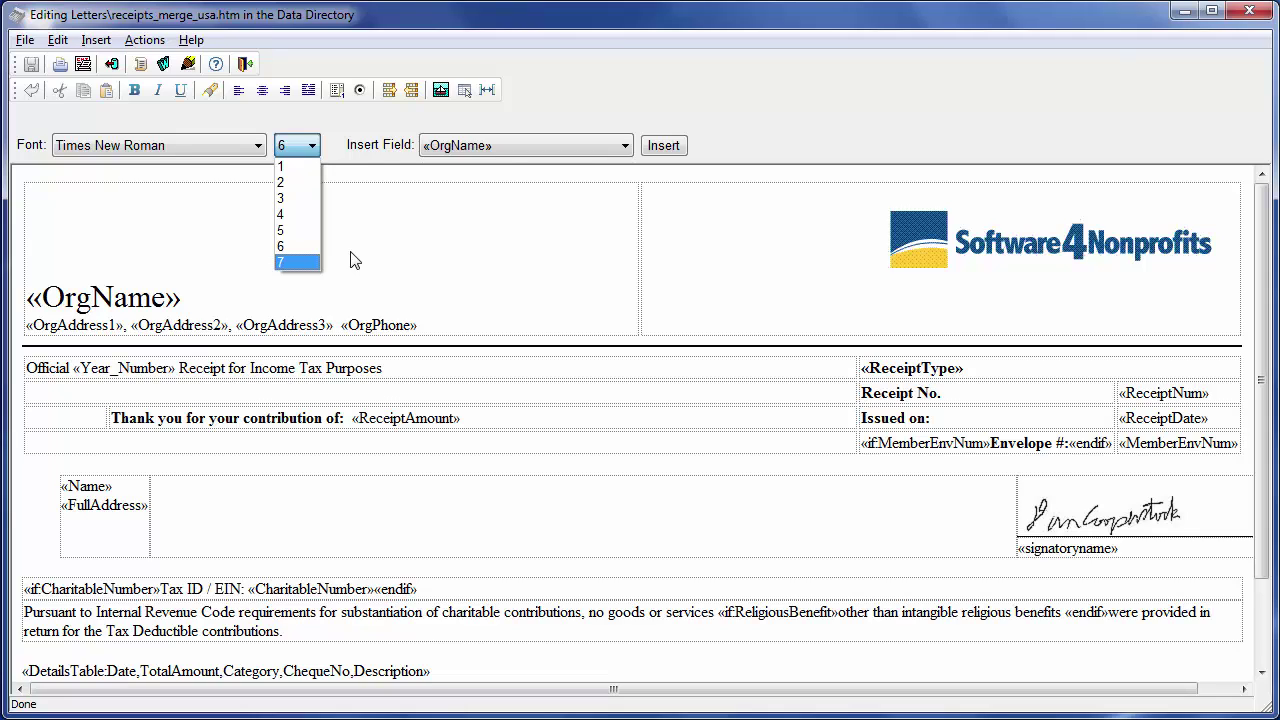
click(233, 197)
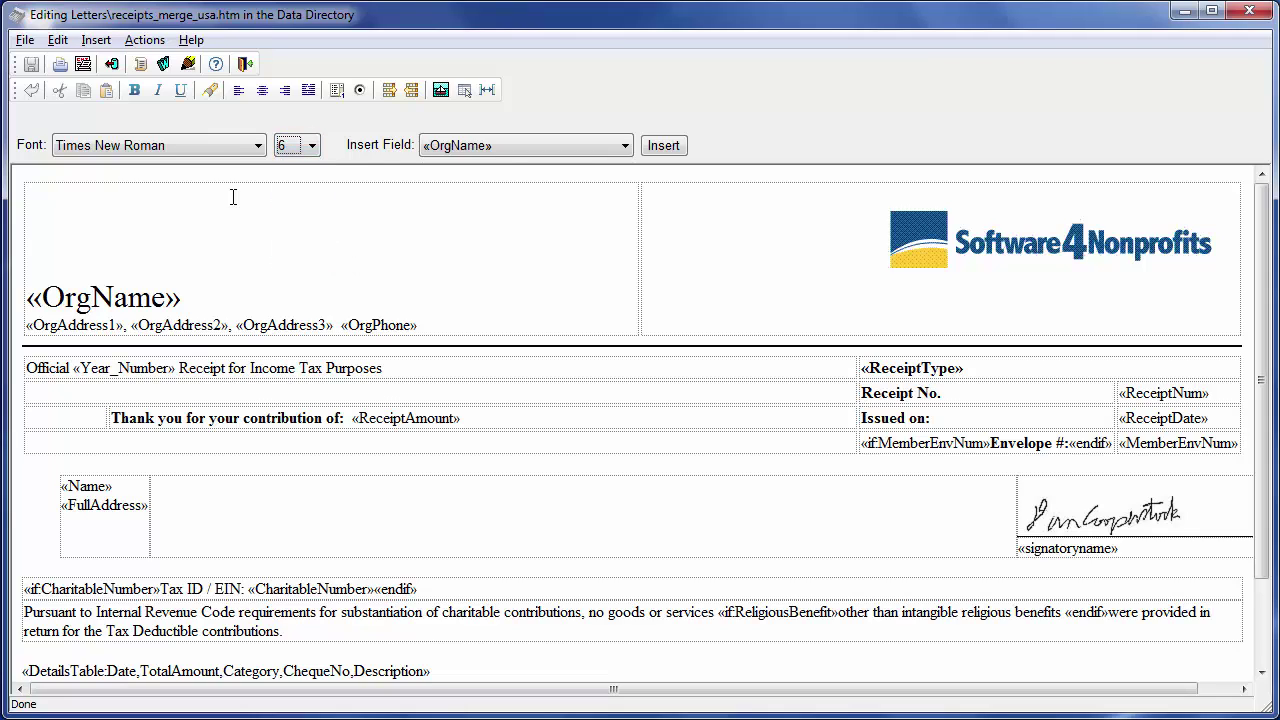
click(143, 64)
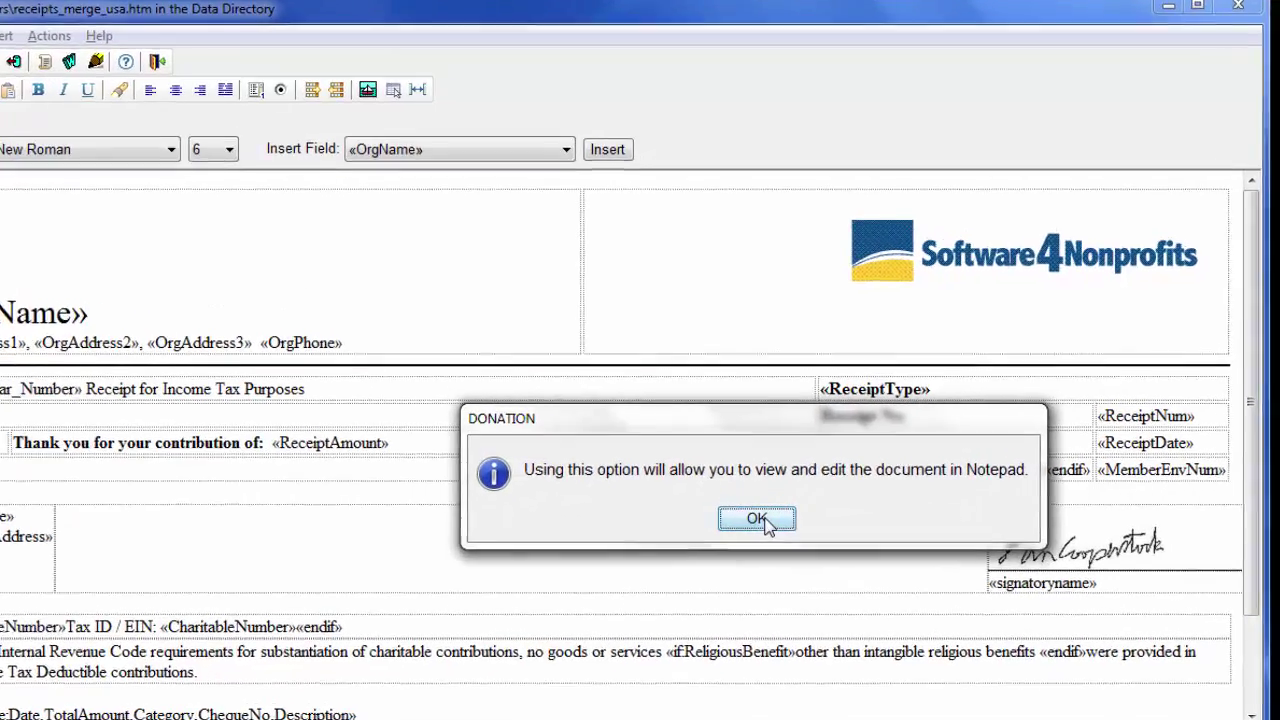
Open the source in Notepad and change the OrgName FONT-SIZE from 24pt to 20pt.
click(800, 489)
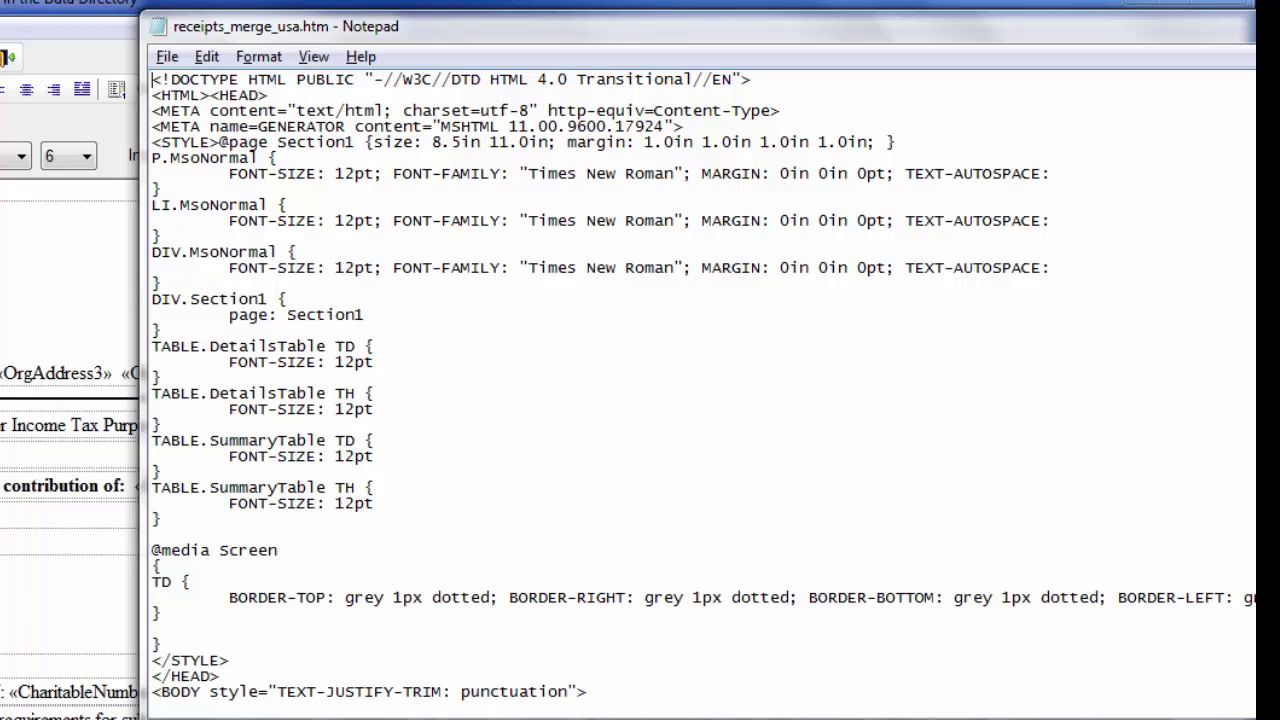
scroll(703, 387, down, 5)
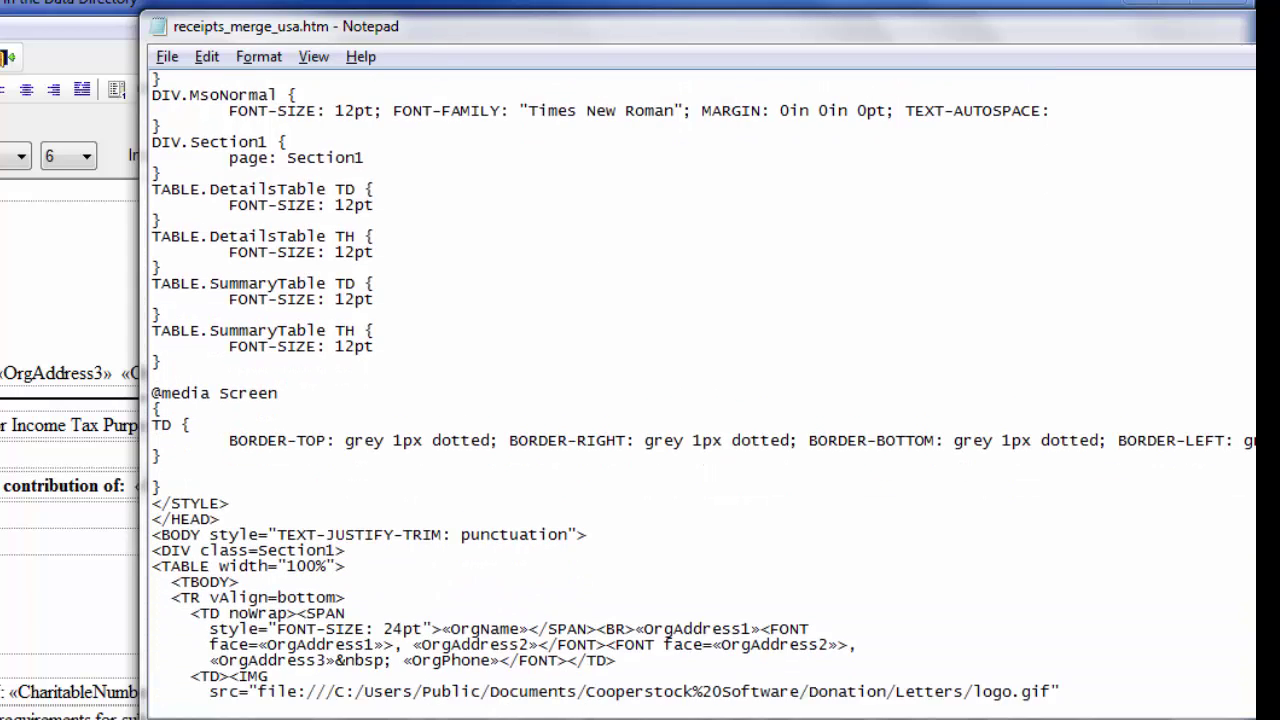
scroll(703, 387, down, 4)
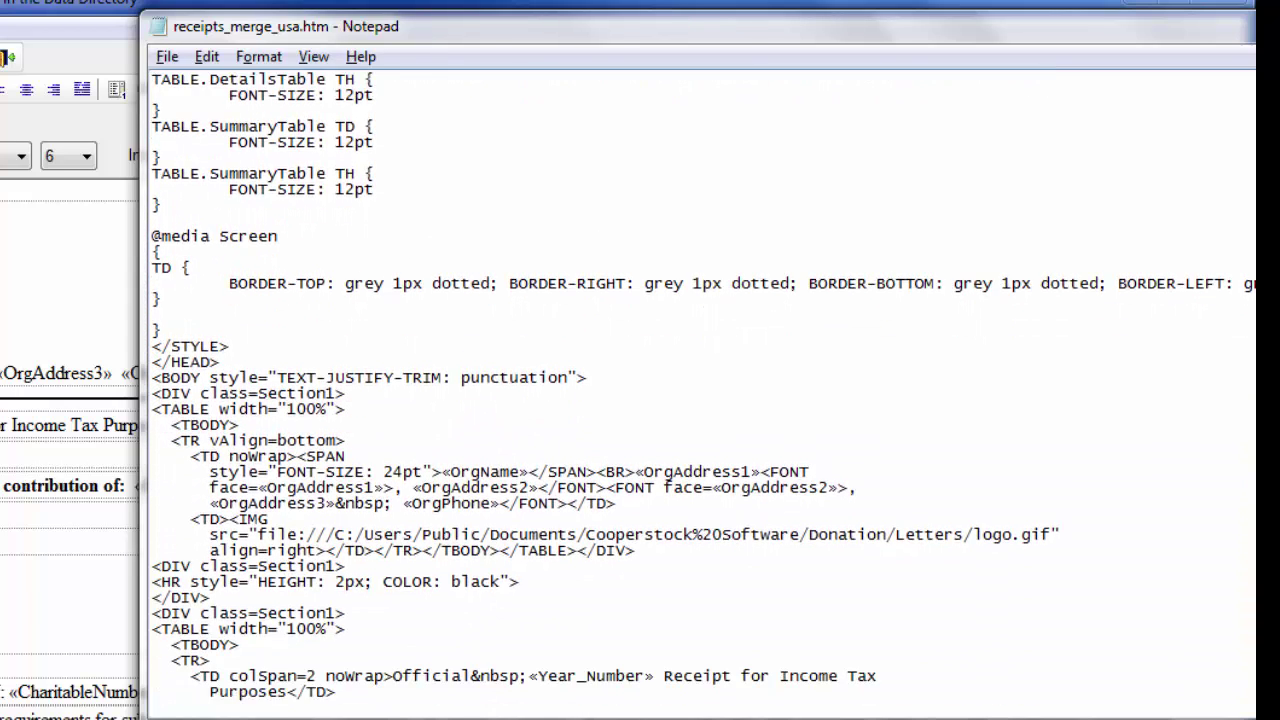
scroll(703, 387, down, 4)
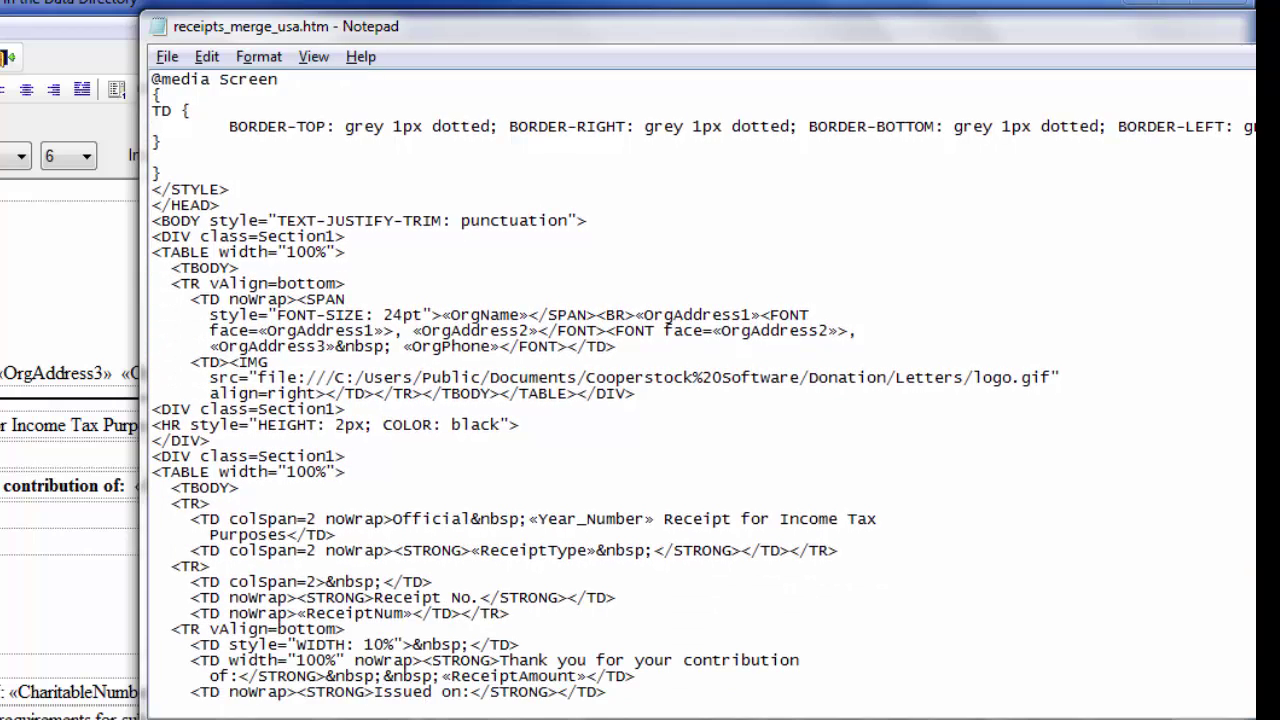
scroll(1100, 450, down, 1)
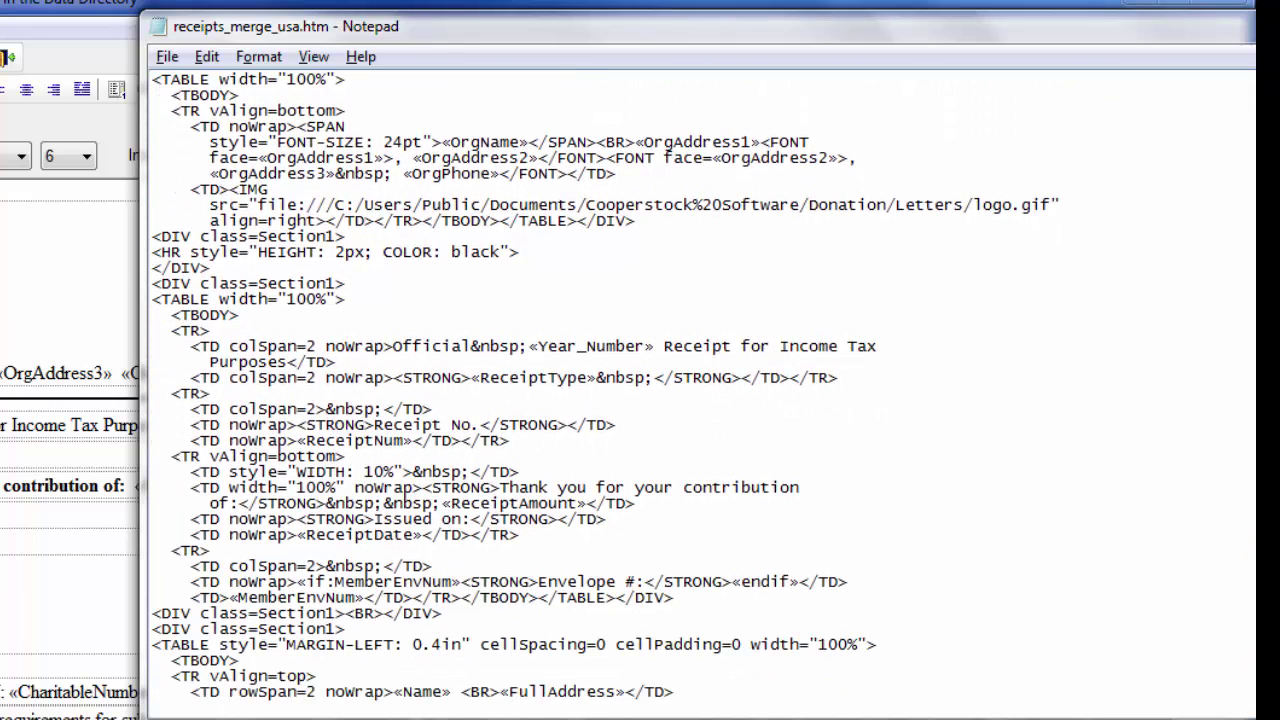
click(401, 141)
key(BackSpace)
text(0)
Save the edited HTML file and exit Notepad.
click(166, 57)
click(210, 139)
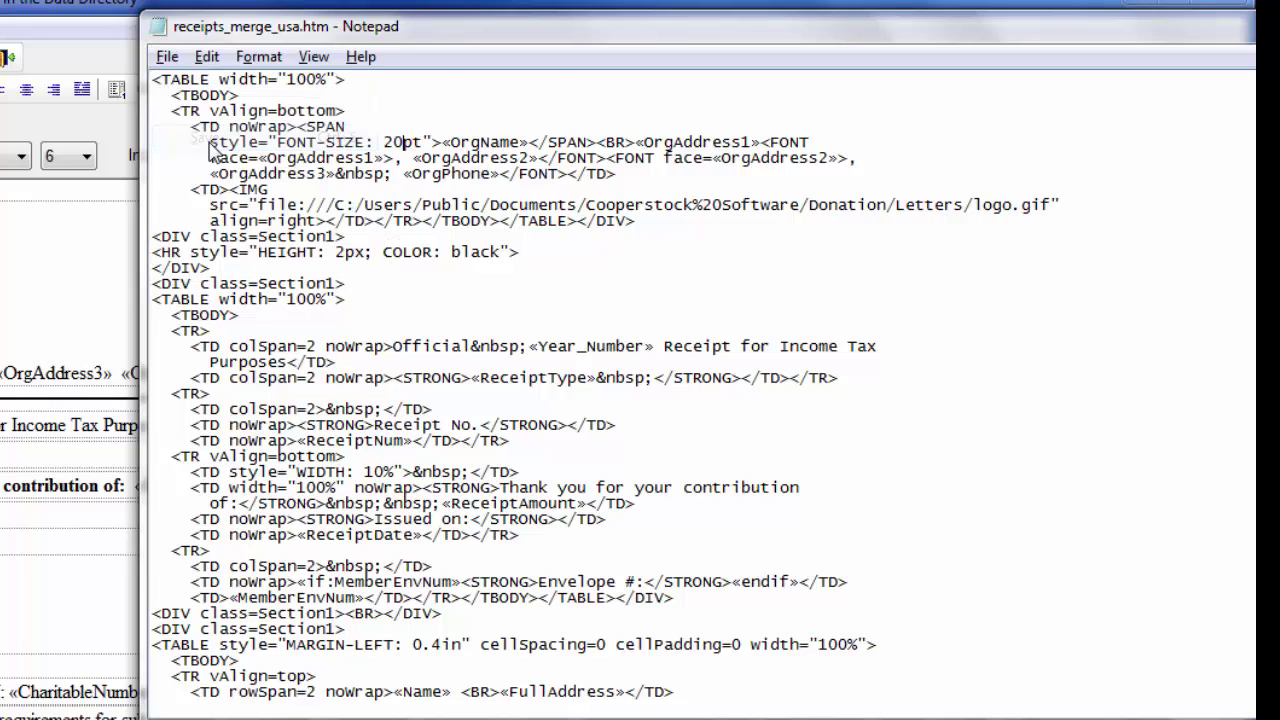
click(166, 57)
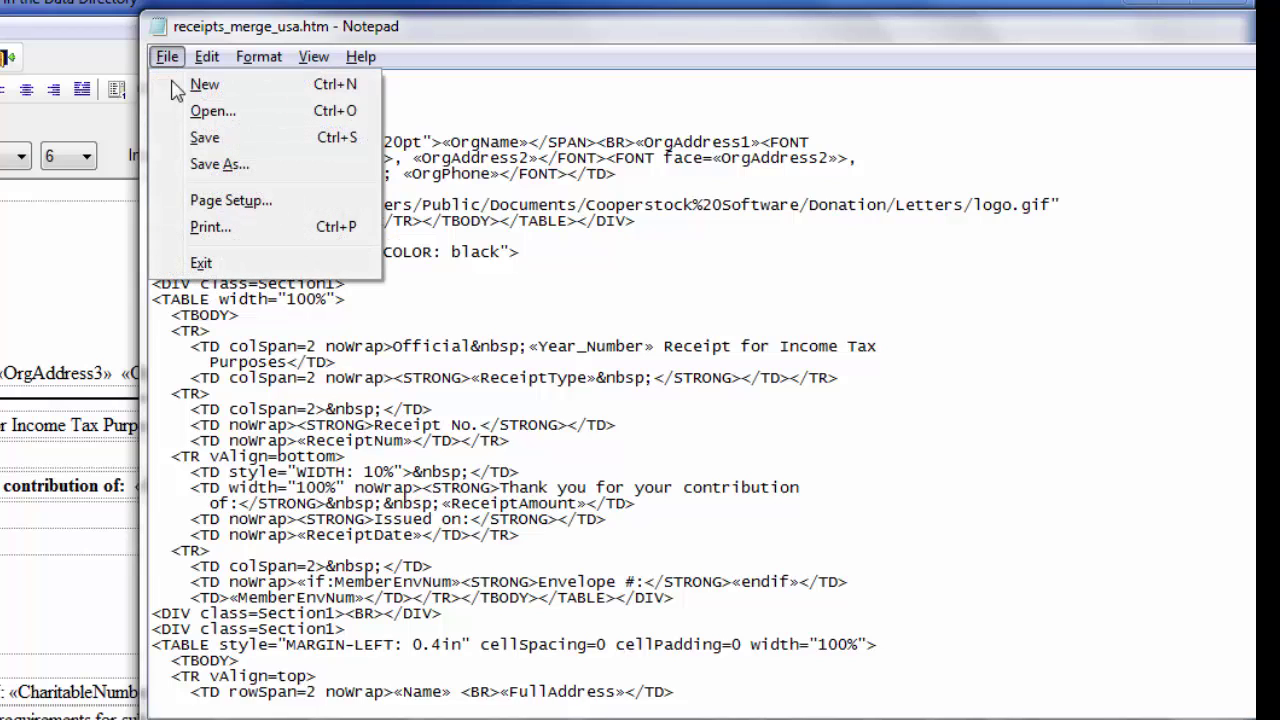
click(200, 261)
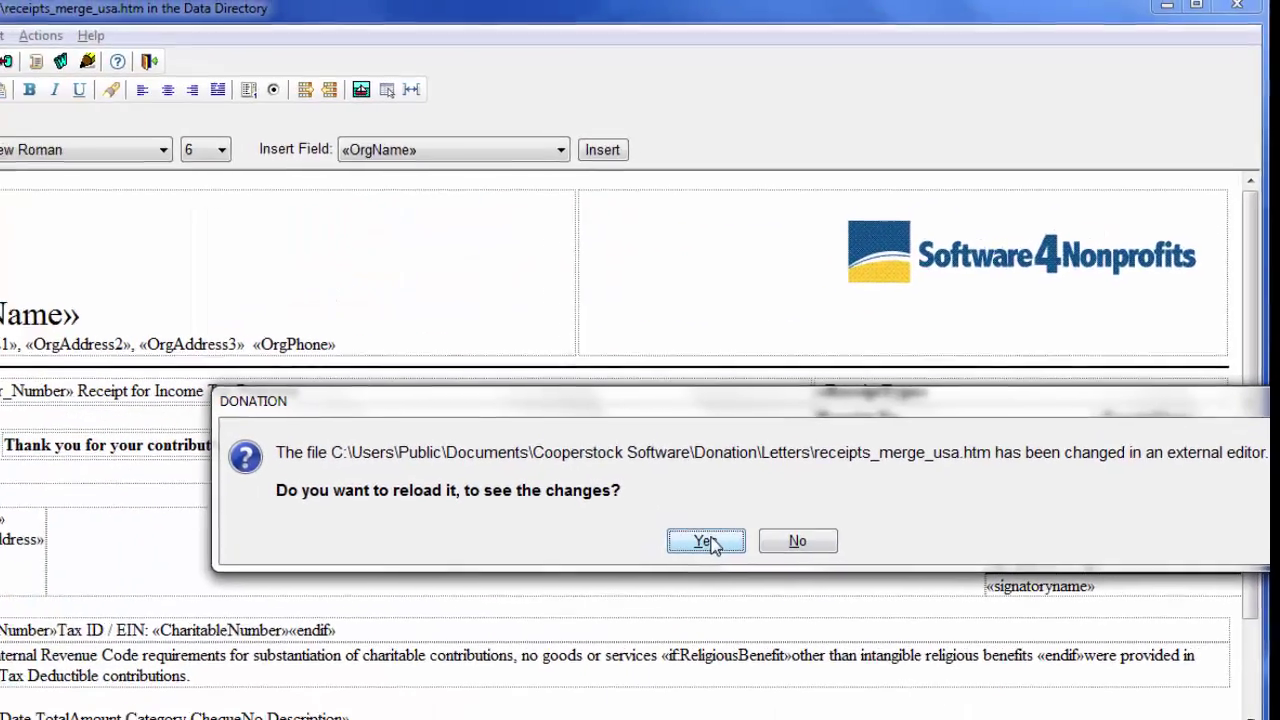
Reload the template, then choose to edit it in Microsoft Word and move the notice aside.
click(640, 592)
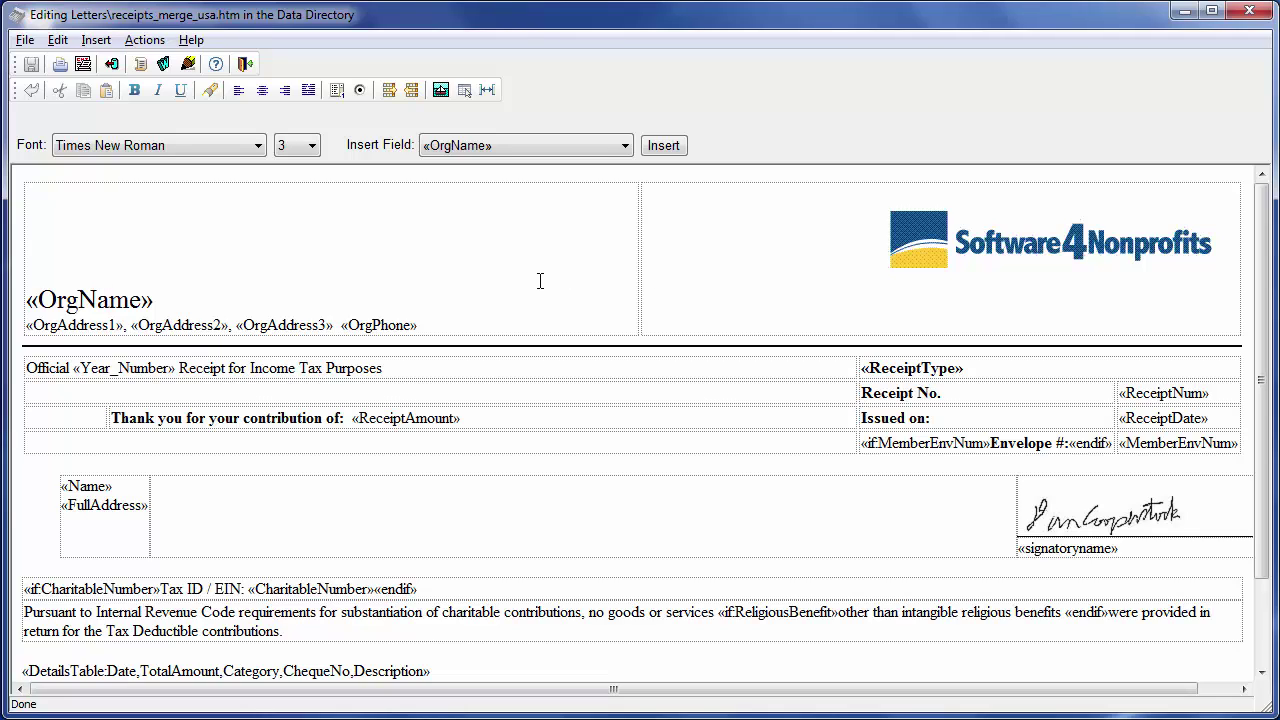
click(162, 62)
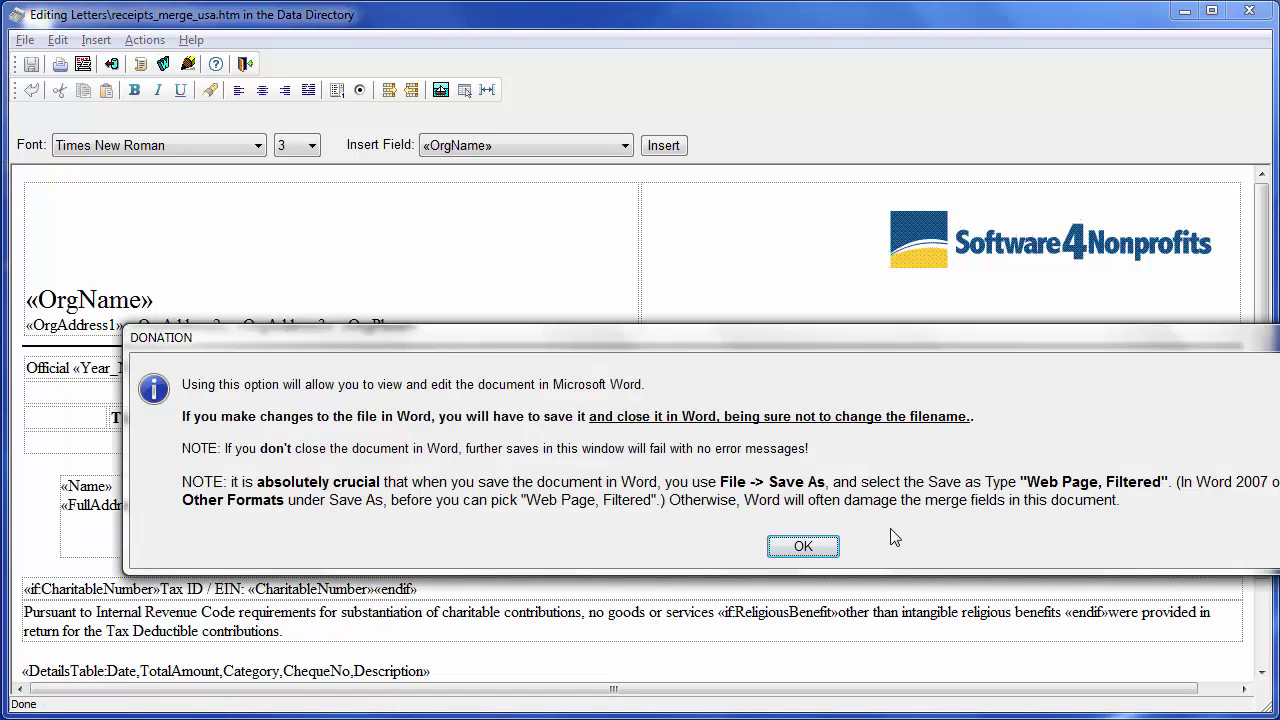
drag(834, 336, 677, 339)
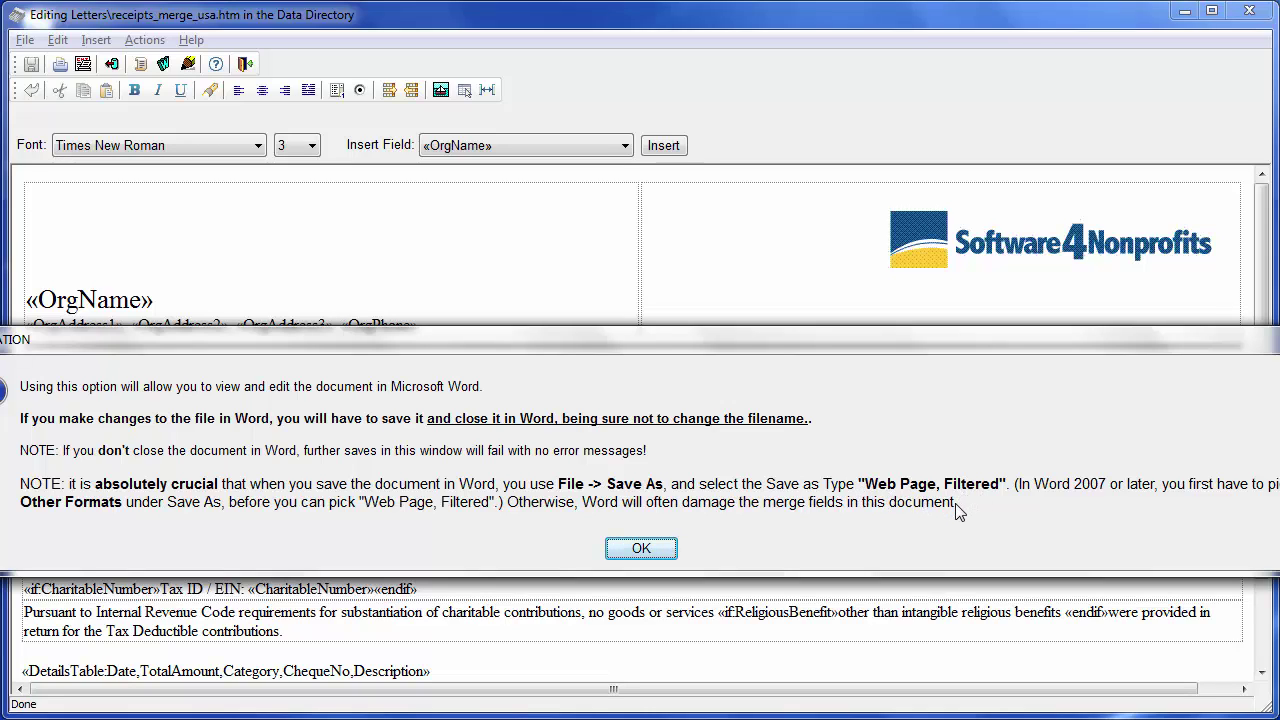
Open the template in Word and set the «OrgName» heading to font size 24.
click(641, 550)
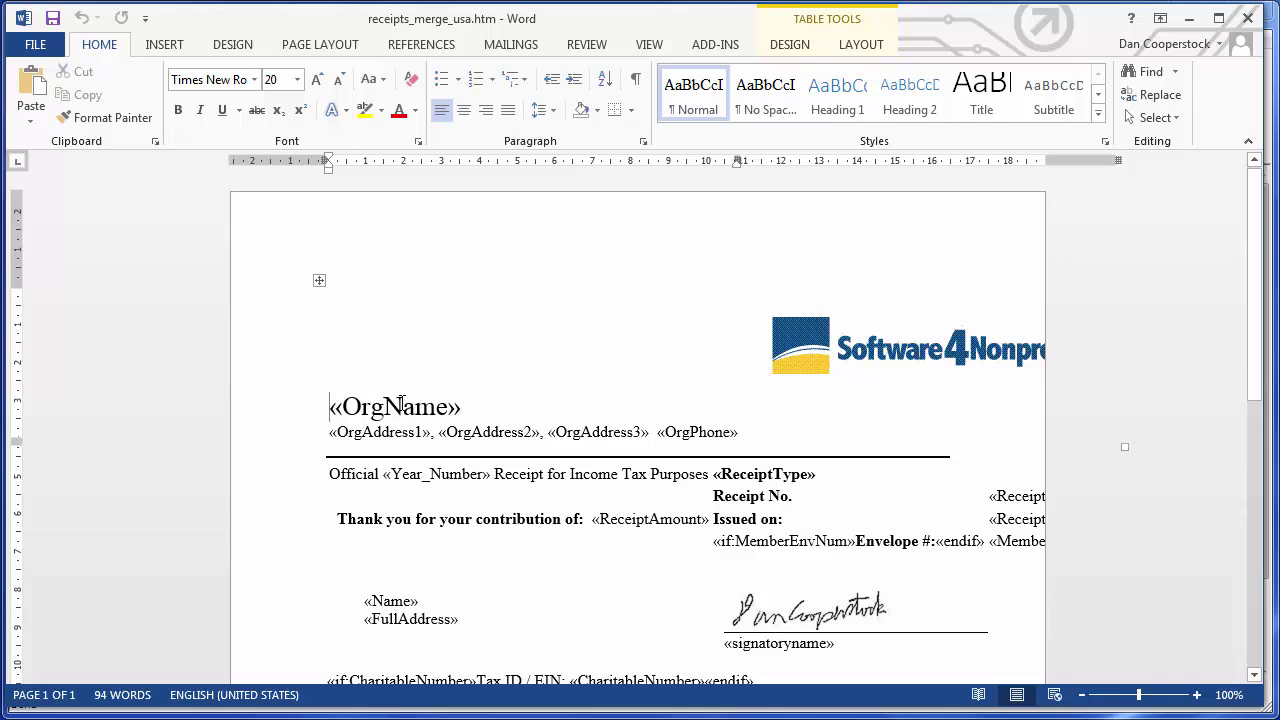
key(shift+Right)
key(shift+Right)
key(shift+Right)
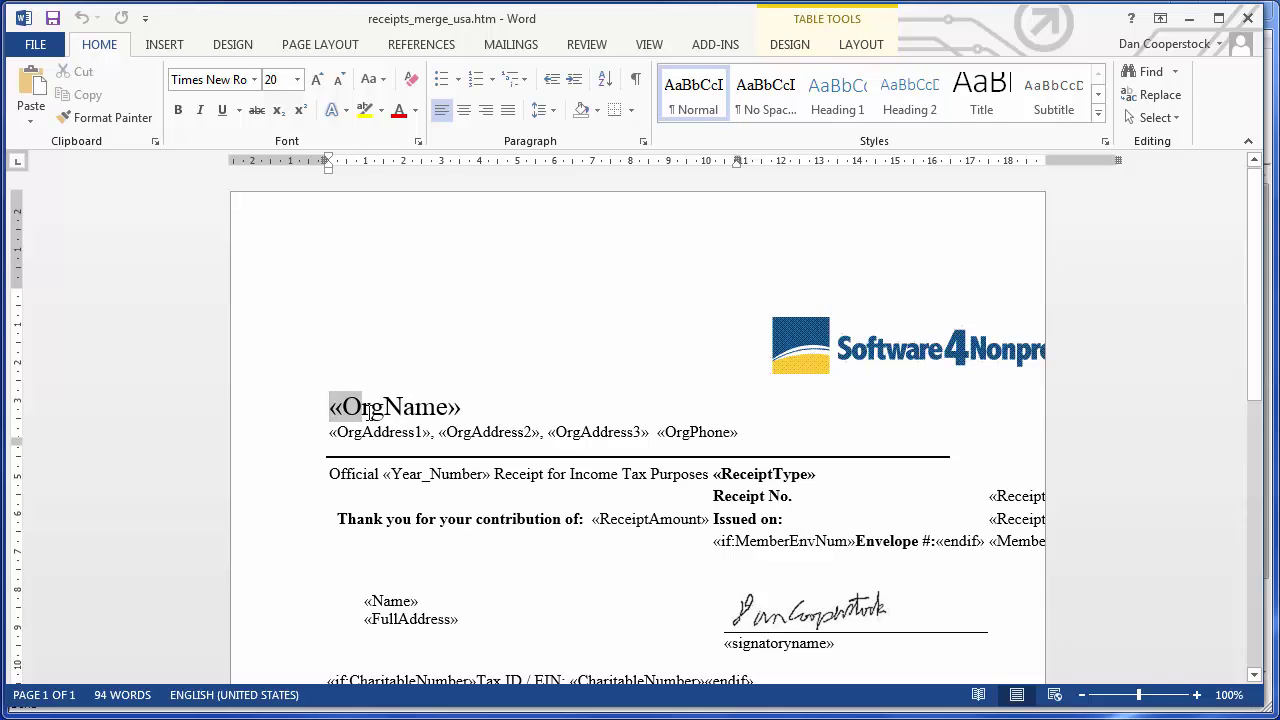
key(shift+Right)
key(shift+Right)
key(shift+Right)
key(shift+Right)
key(shift+Right)
shift+click(455, 405)
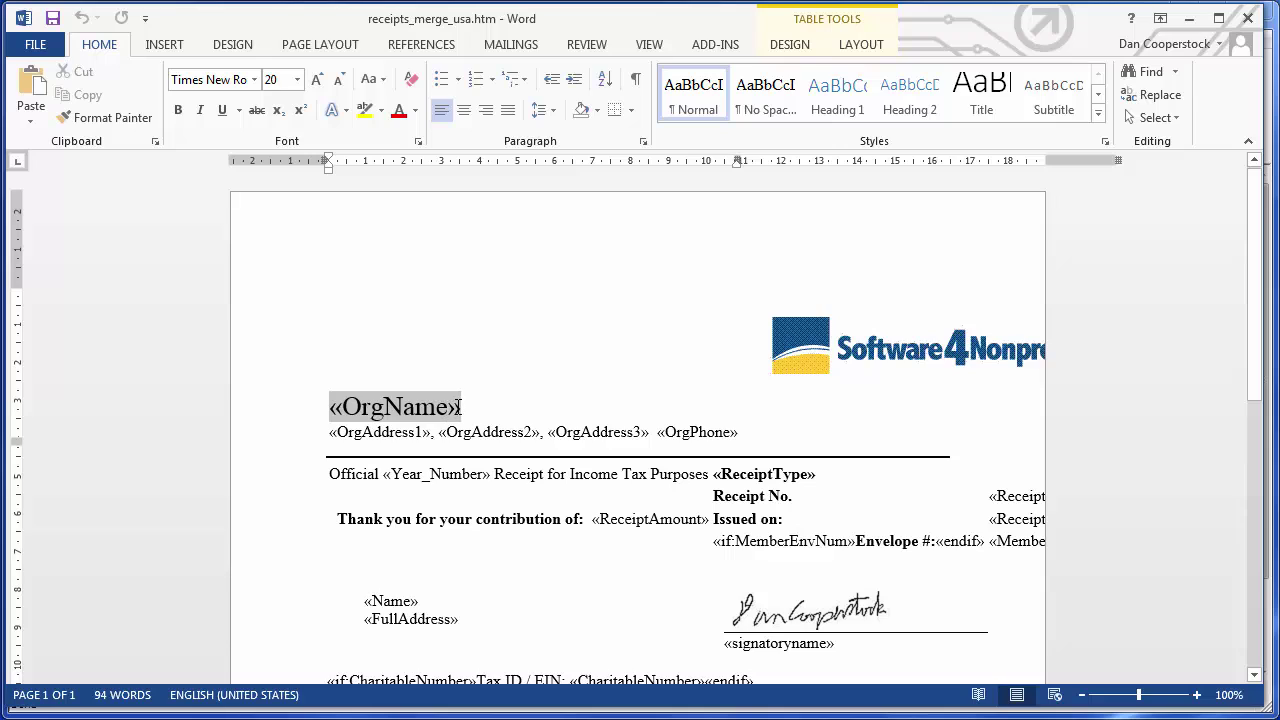
click(279, 80)
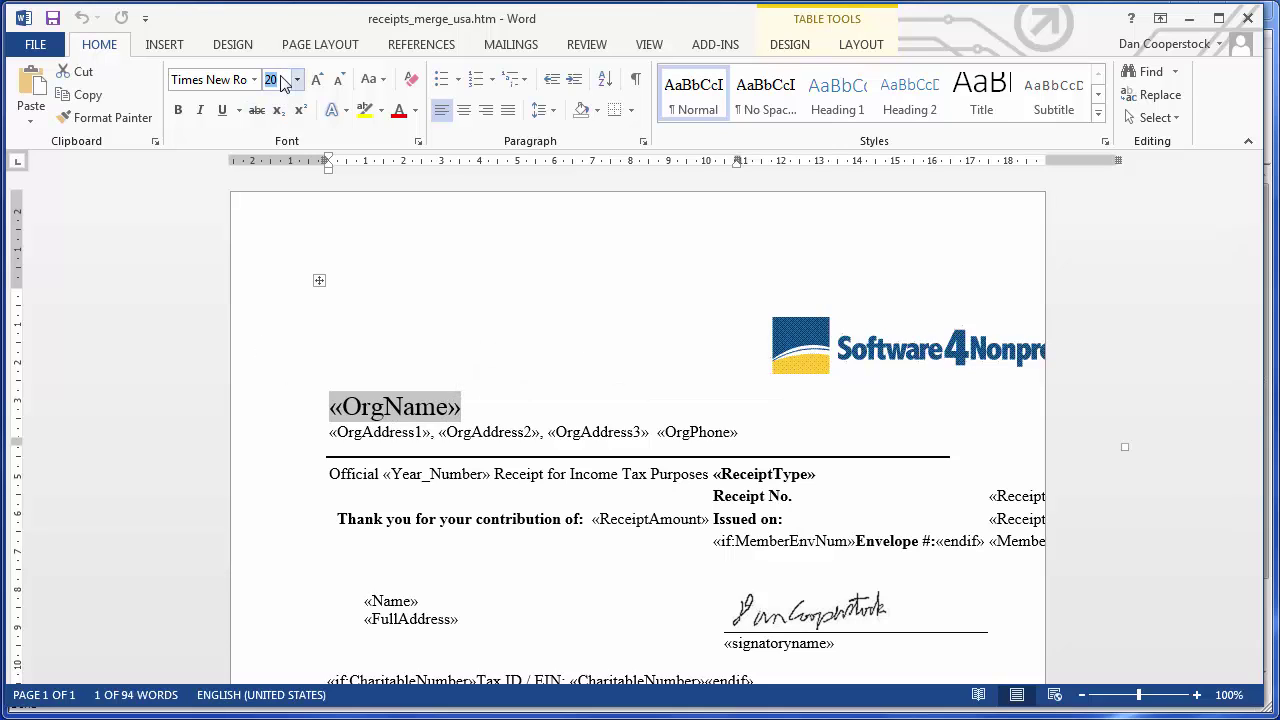
text(2)
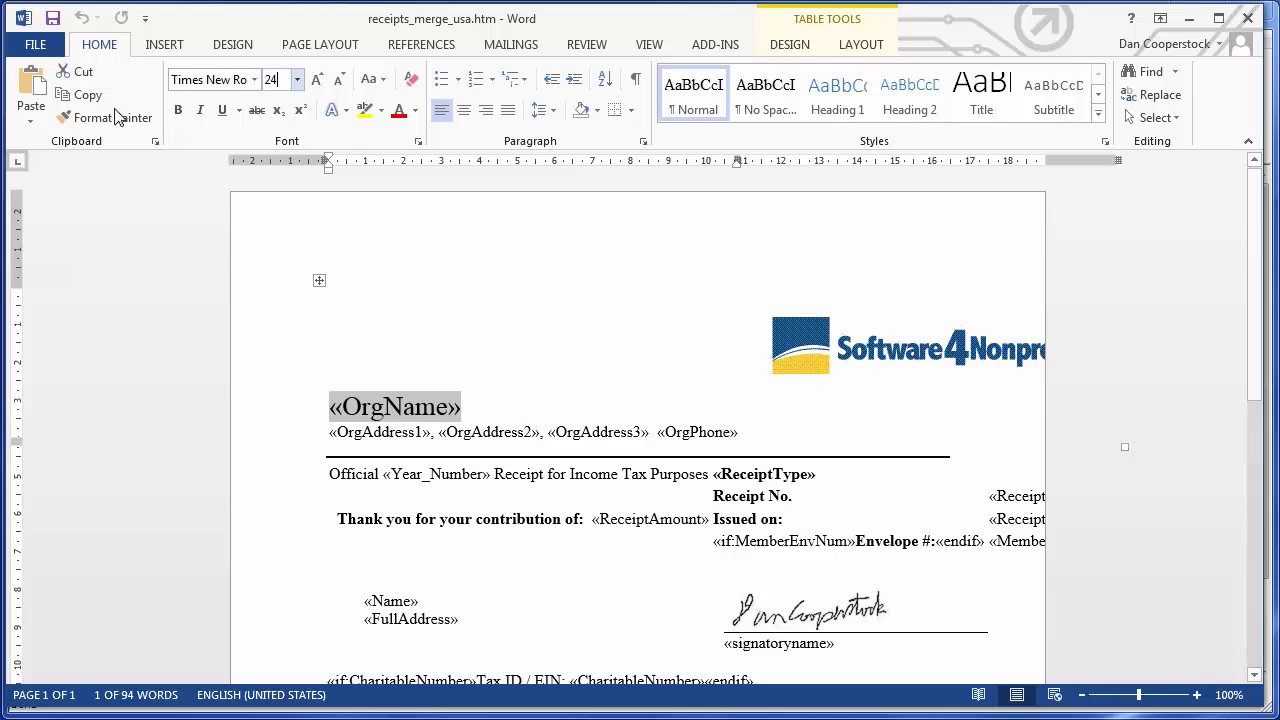
Save receipts_merge_usa.htm to the Letters folder as Web Page, Filtered, confirming the format warning.
click(44, 44)
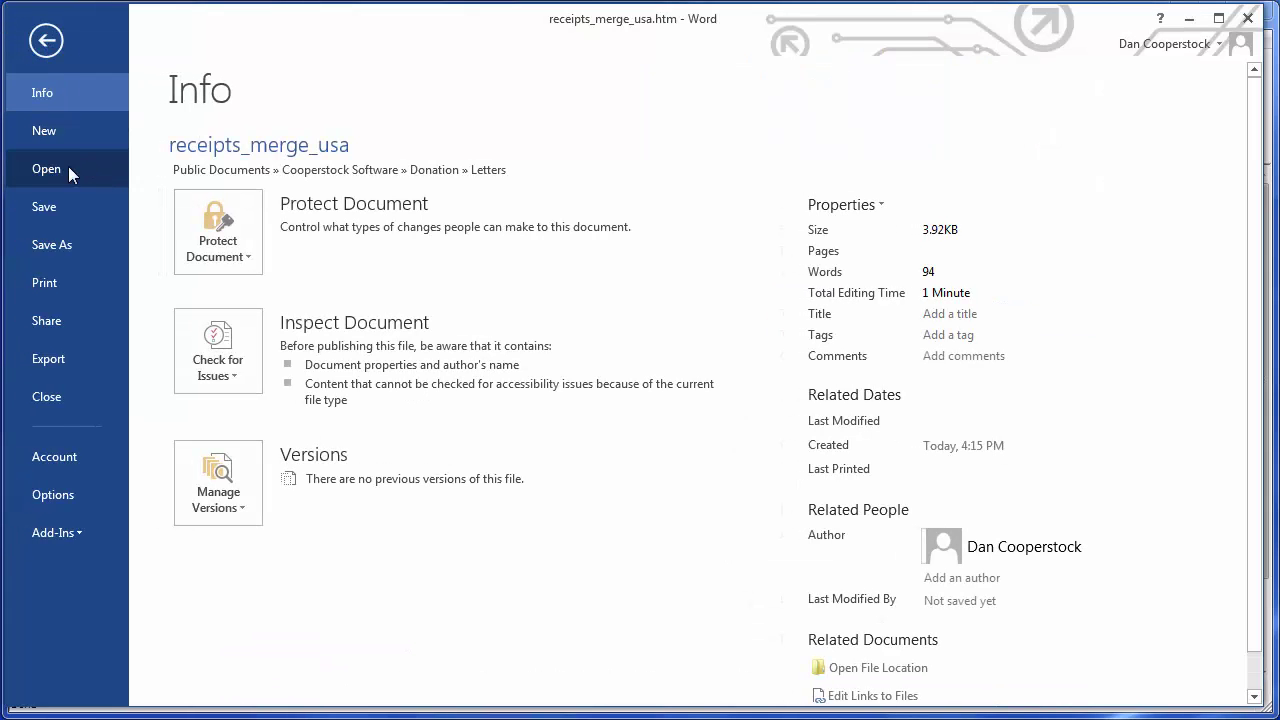
click(51, 246)
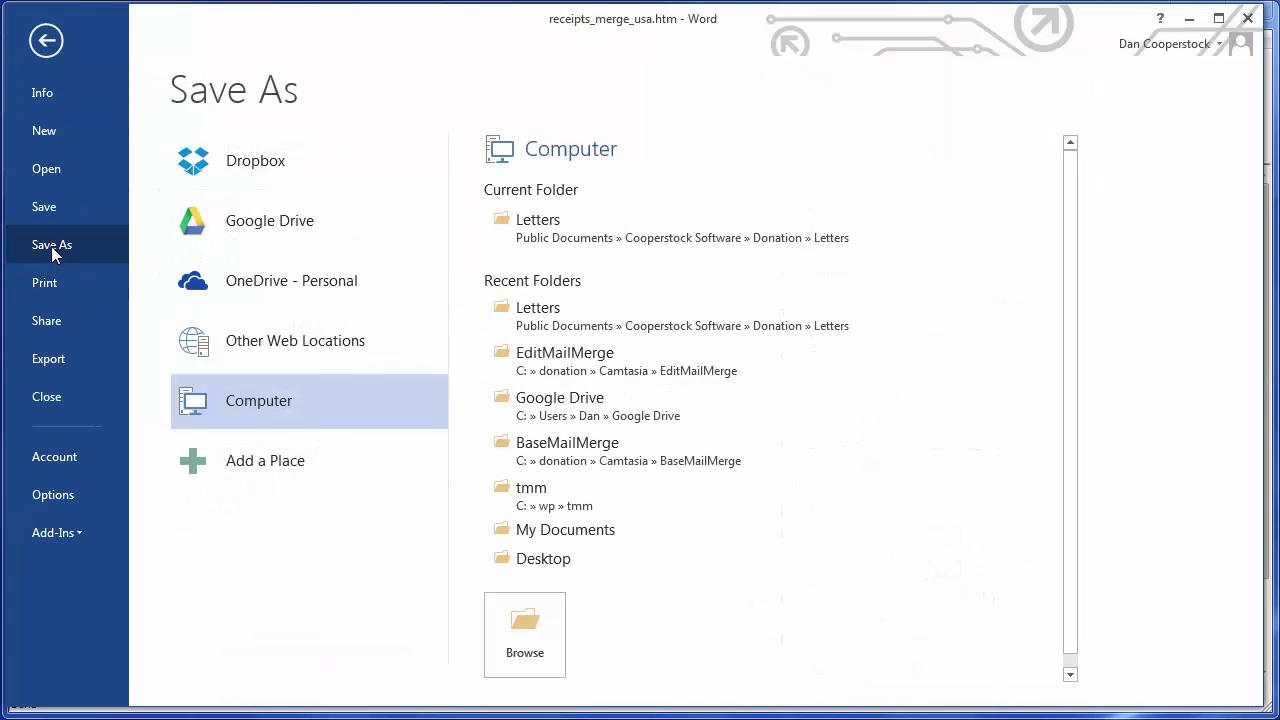
click(560, 238)
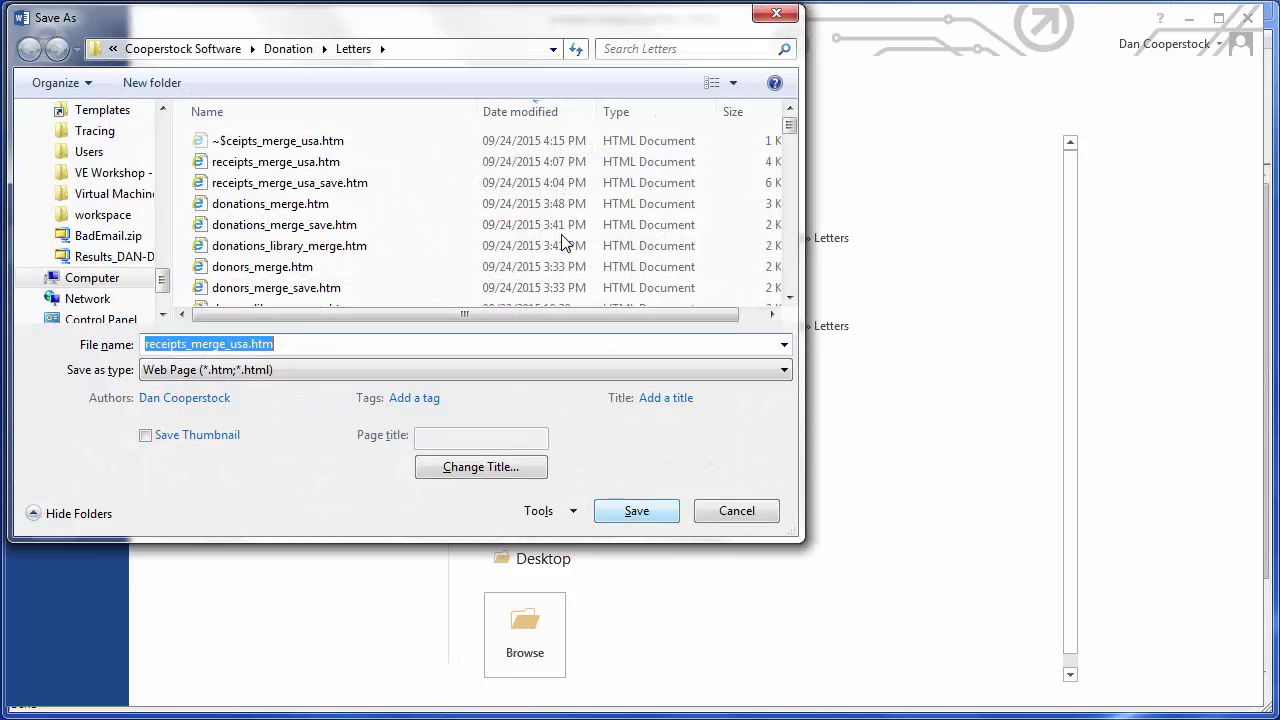
click(786, 370)
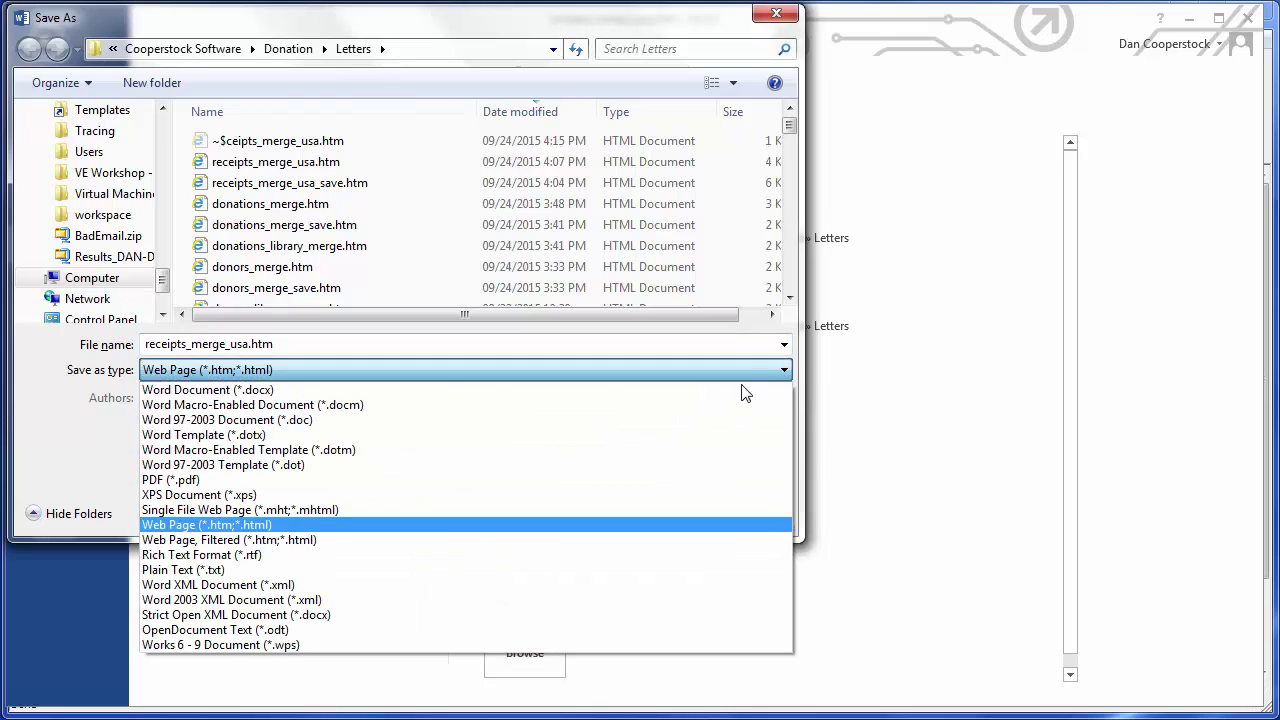
click(320, 540)
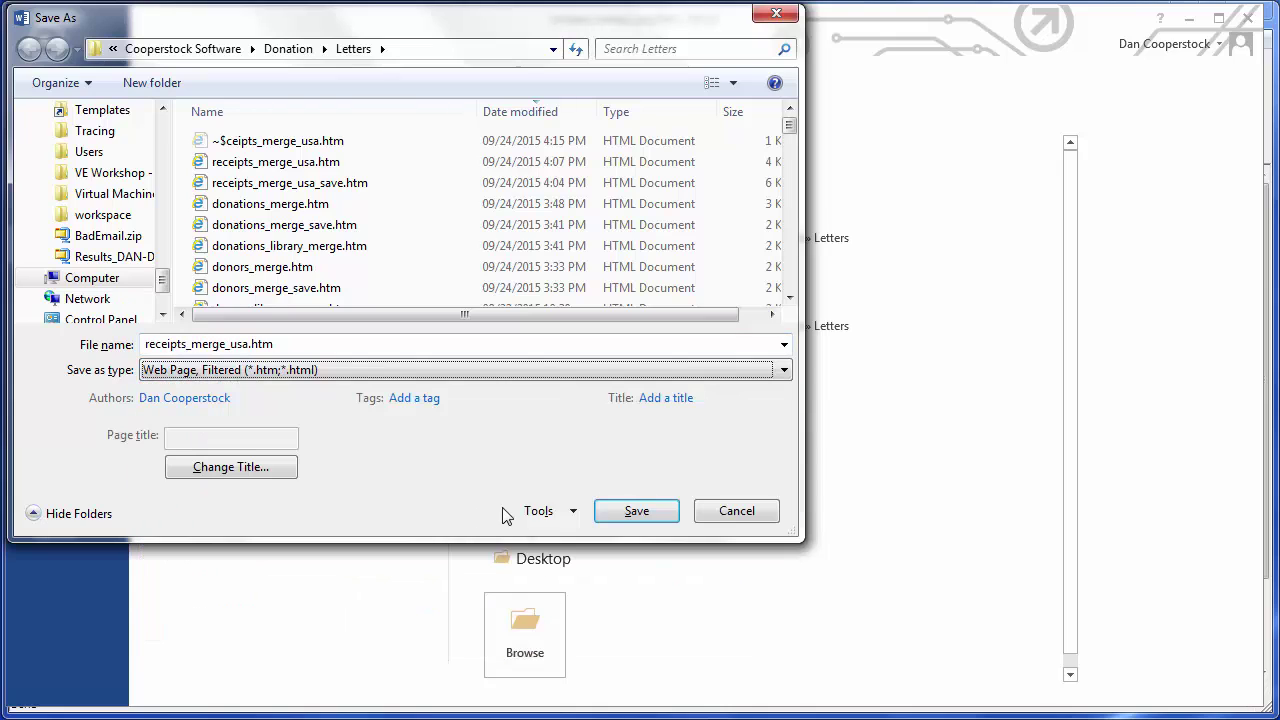
click(624, 513)
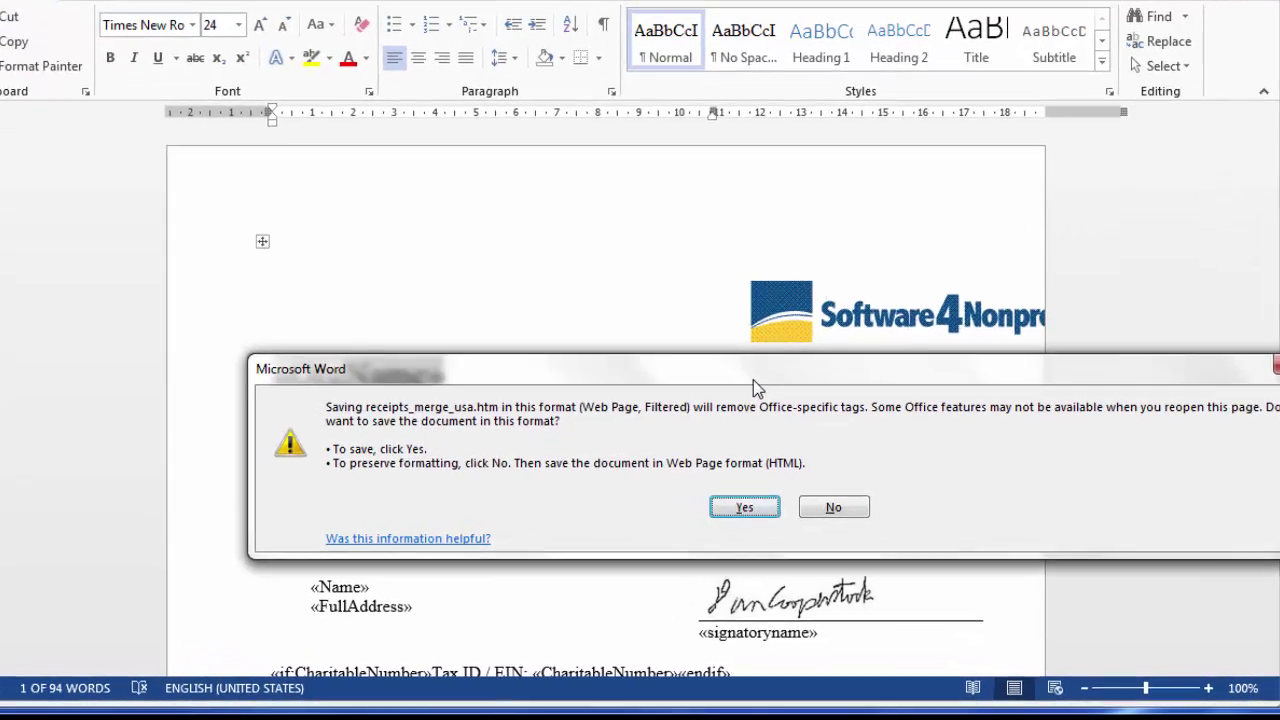
drag(775, 408, 694, 391)
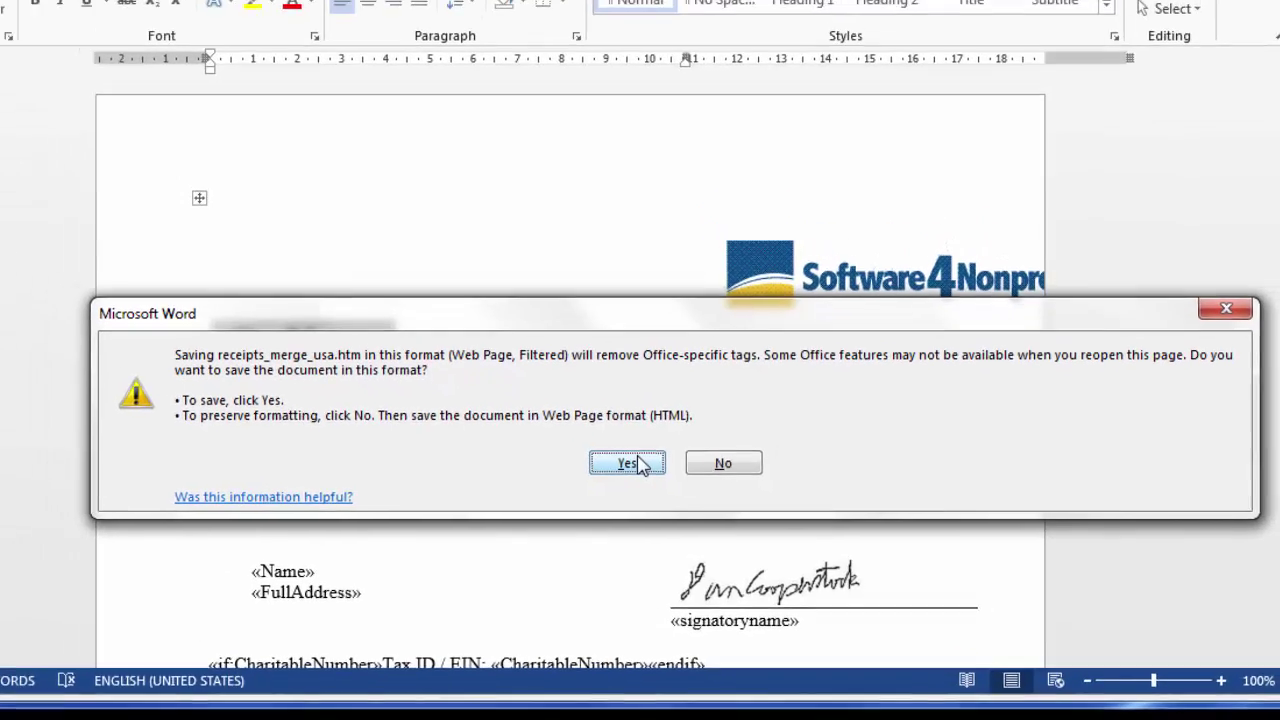
click(600, 437)
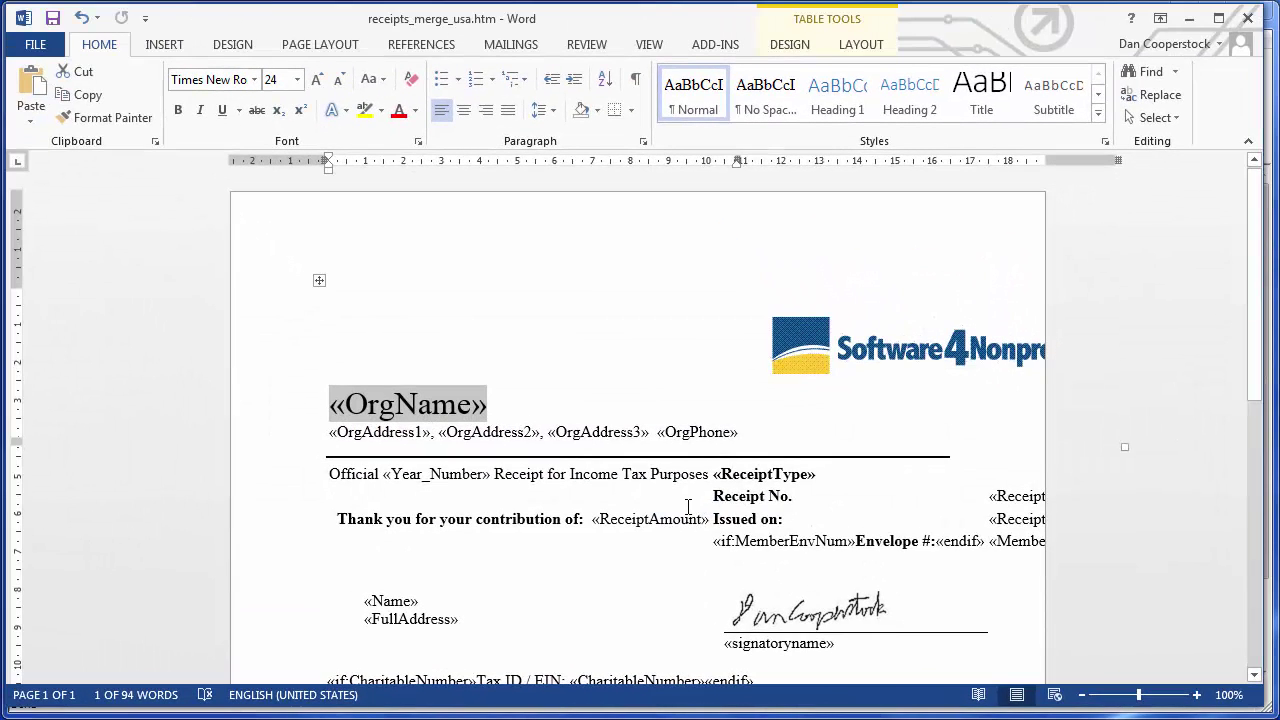
Close Word and reload the changed receipts_merge_usa.htm template into DONATION's letter editor.
click(1251, 21)
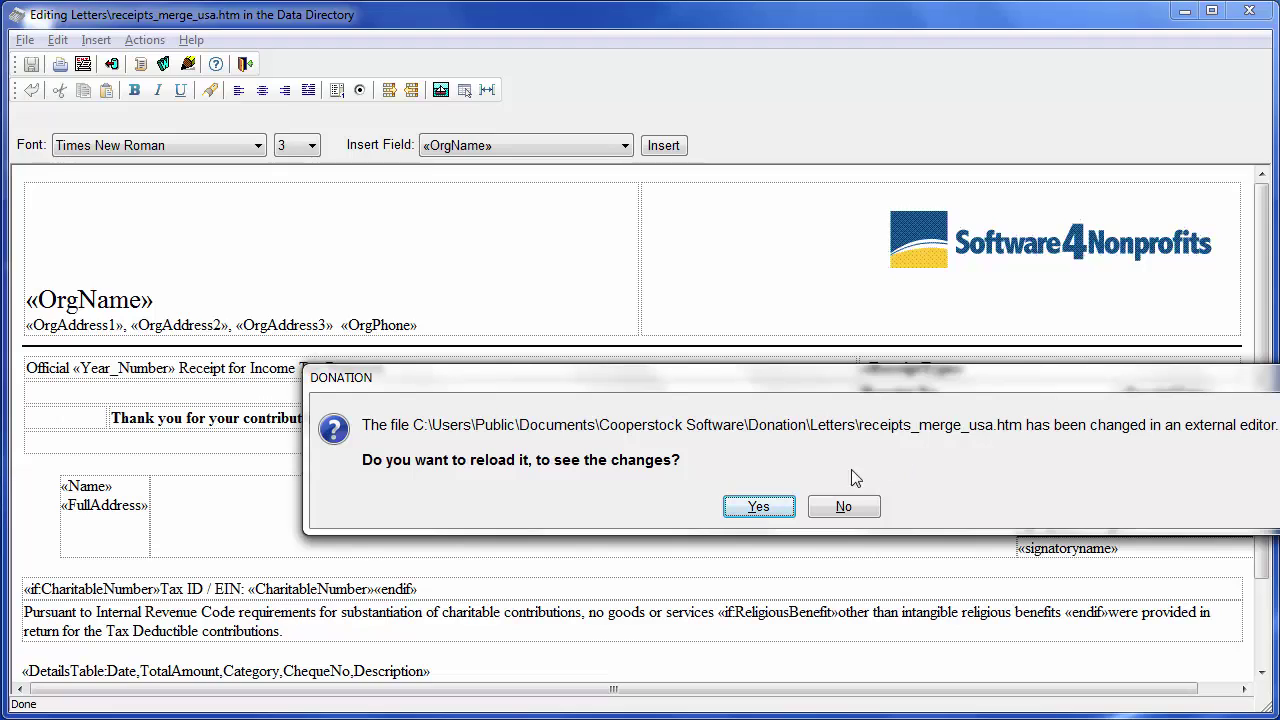
click(750, 510)
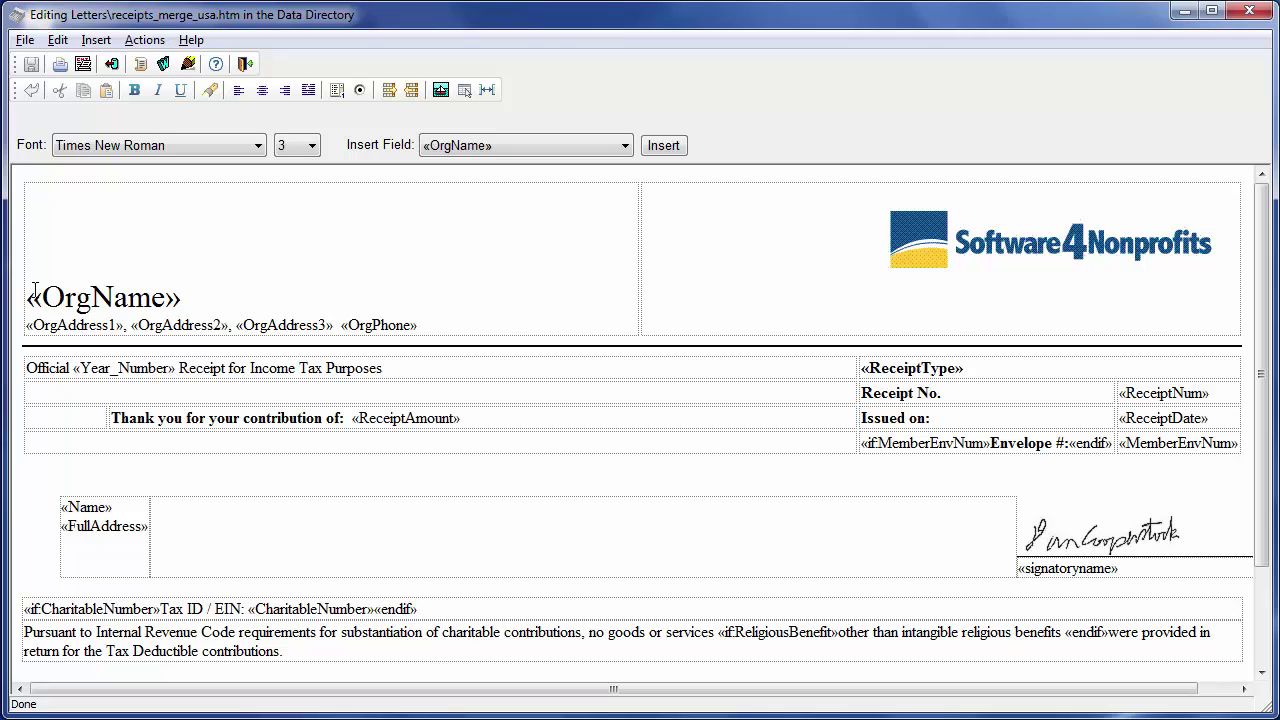
Change the «OrgName» heading font to Comic Sans MS, then exit the letter editor.
drag(45, 293, 164, 297)
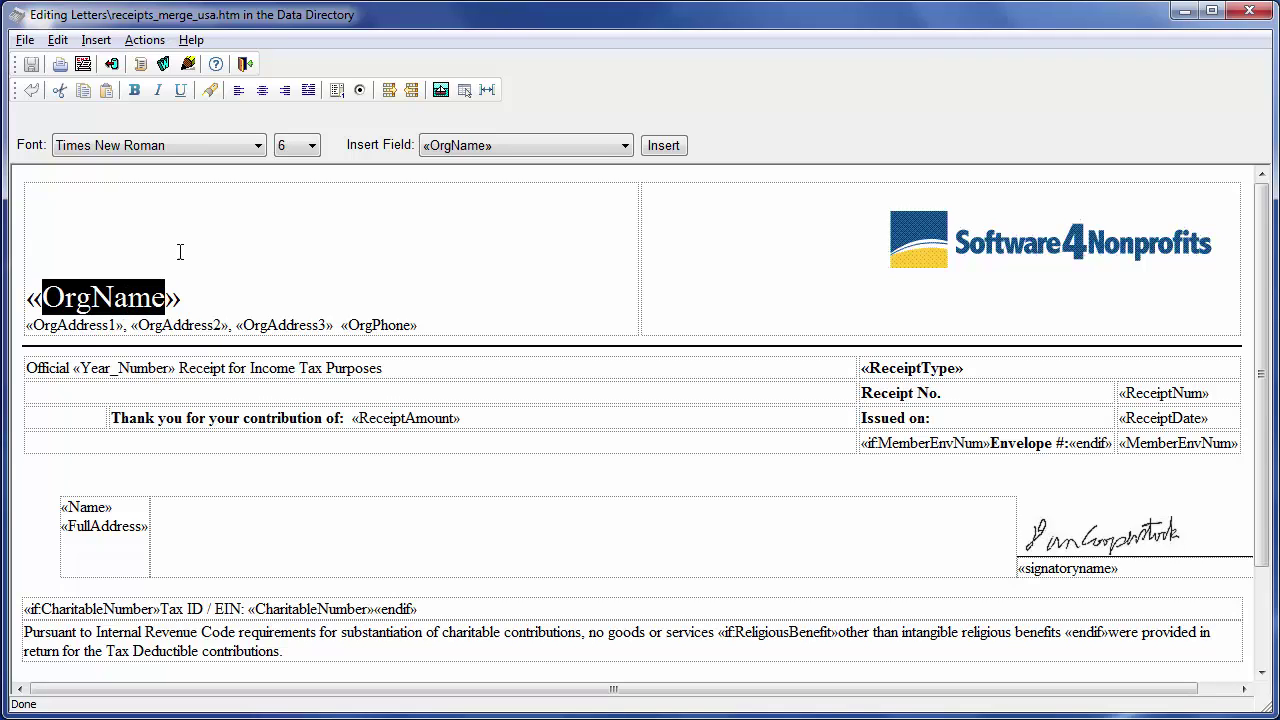
click(258, 145)
drag(28, 297, 180, 297)
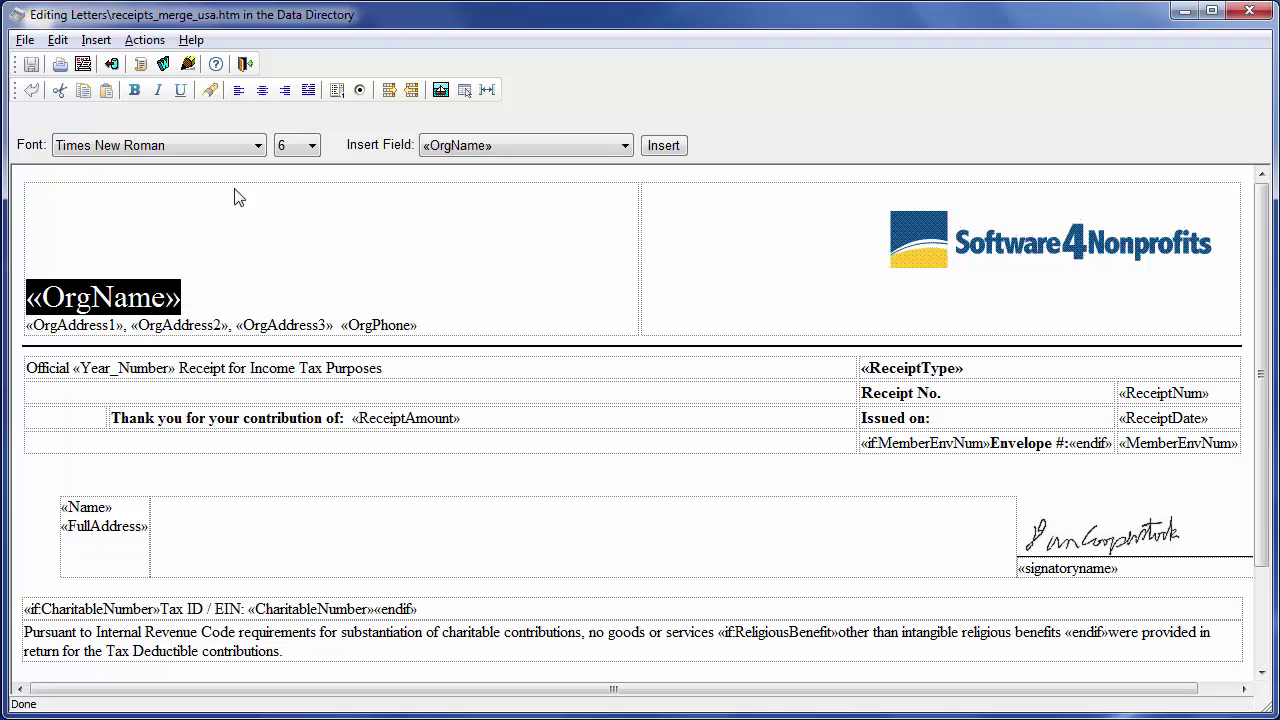
click(258, 147)
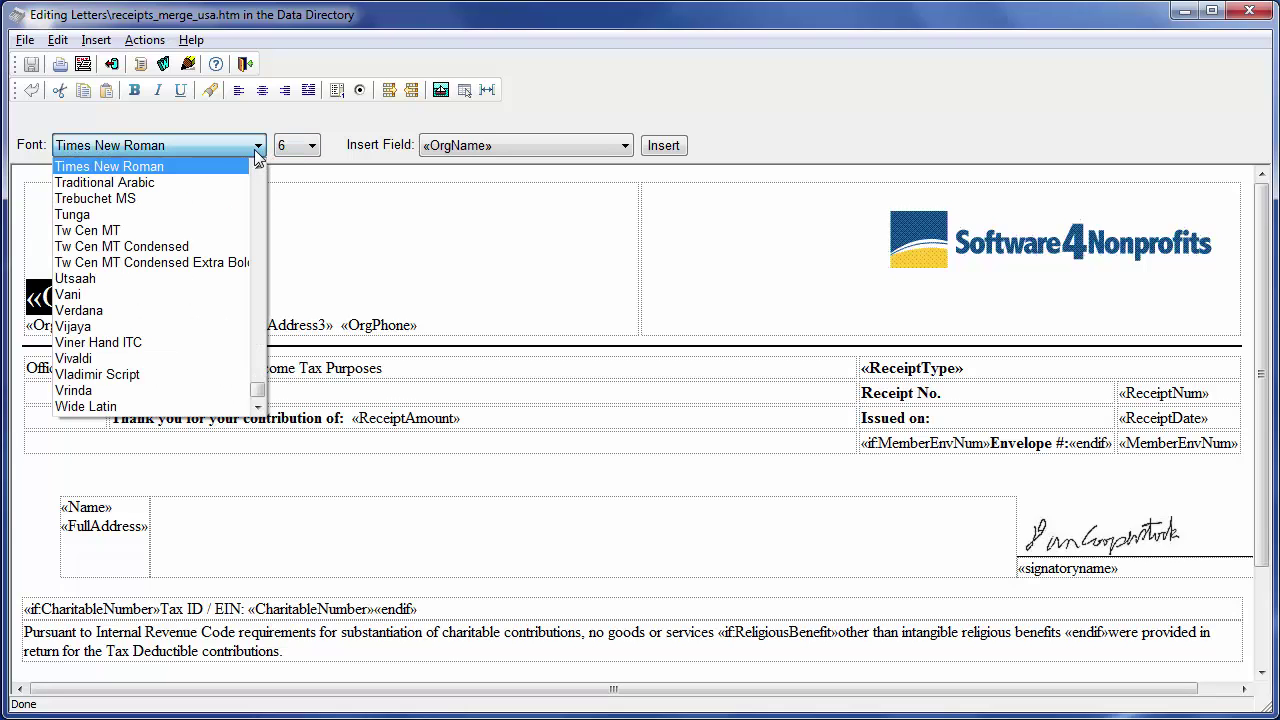
key(c)
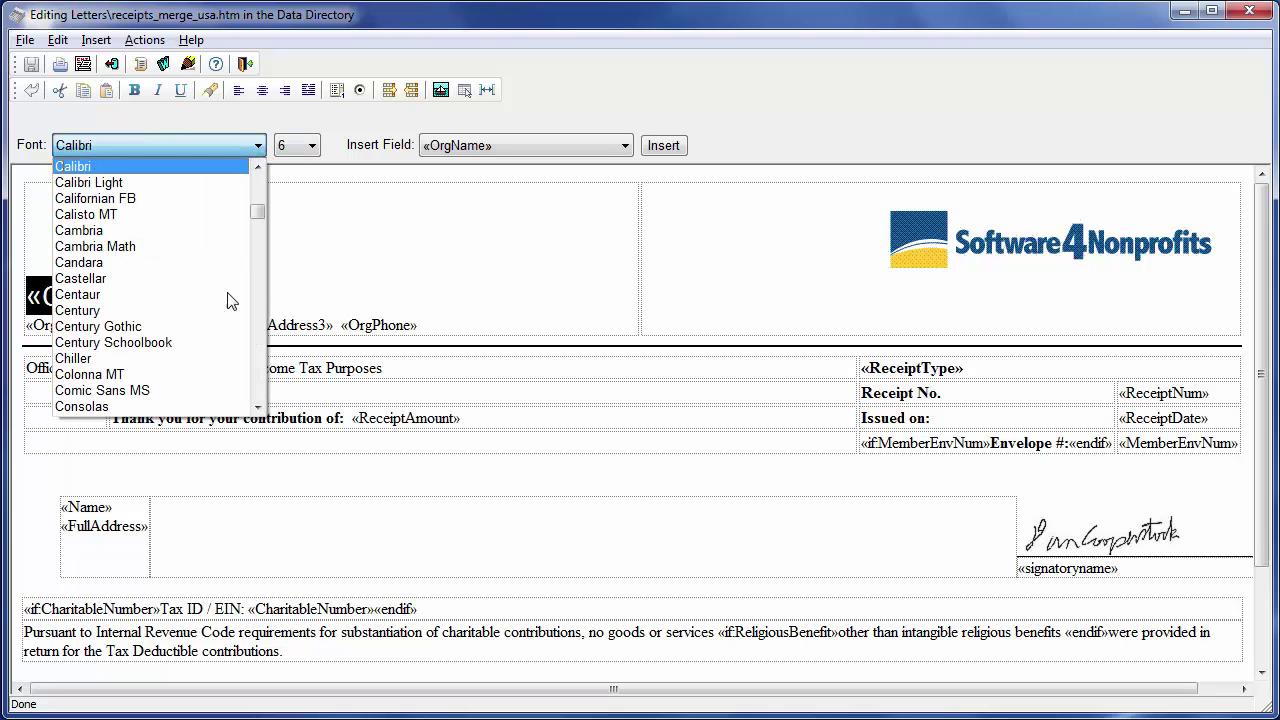
click(108, 392)
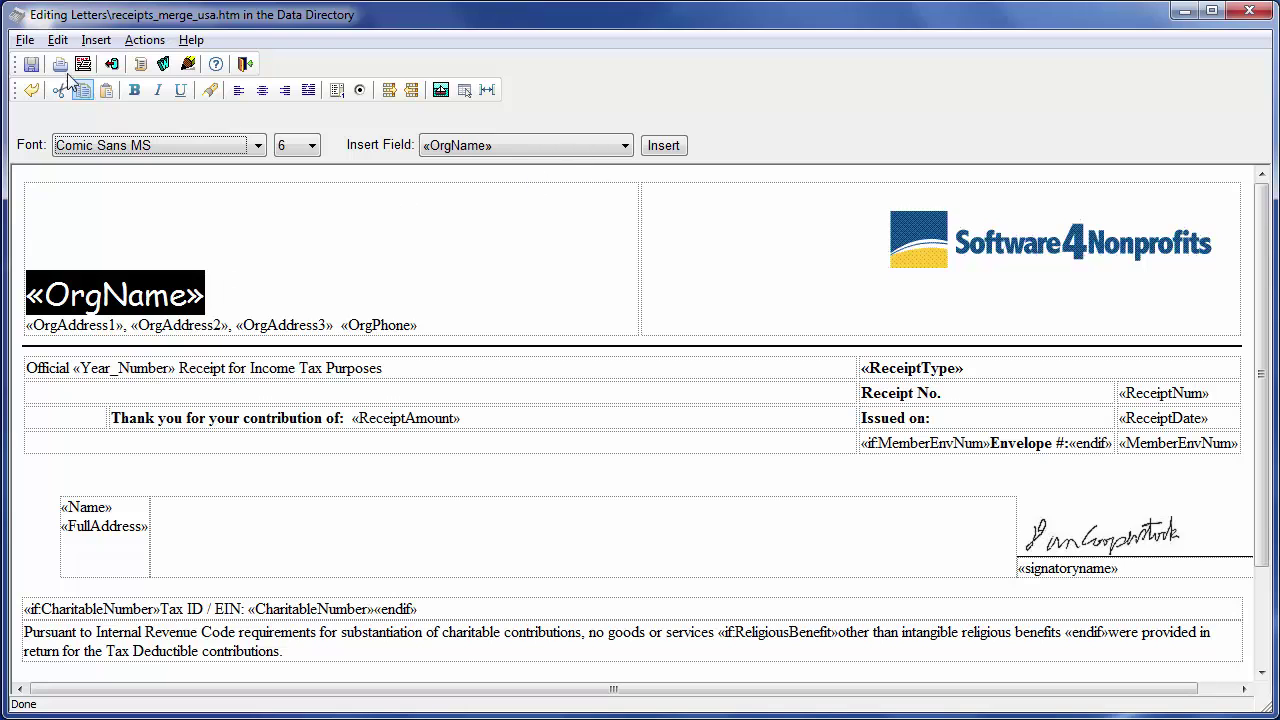
click(1249, 10)
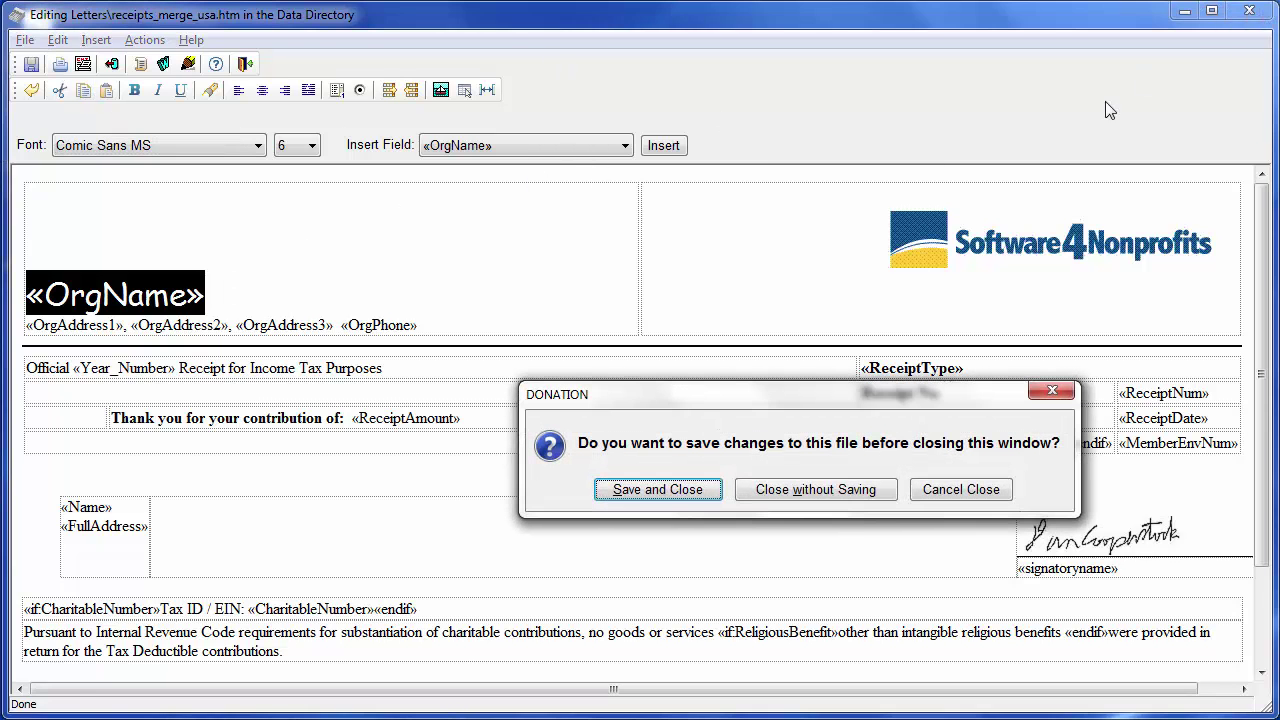
Save the template and merge it for the selected receipt to preview the Comic Sans heading.
click(658, 488)
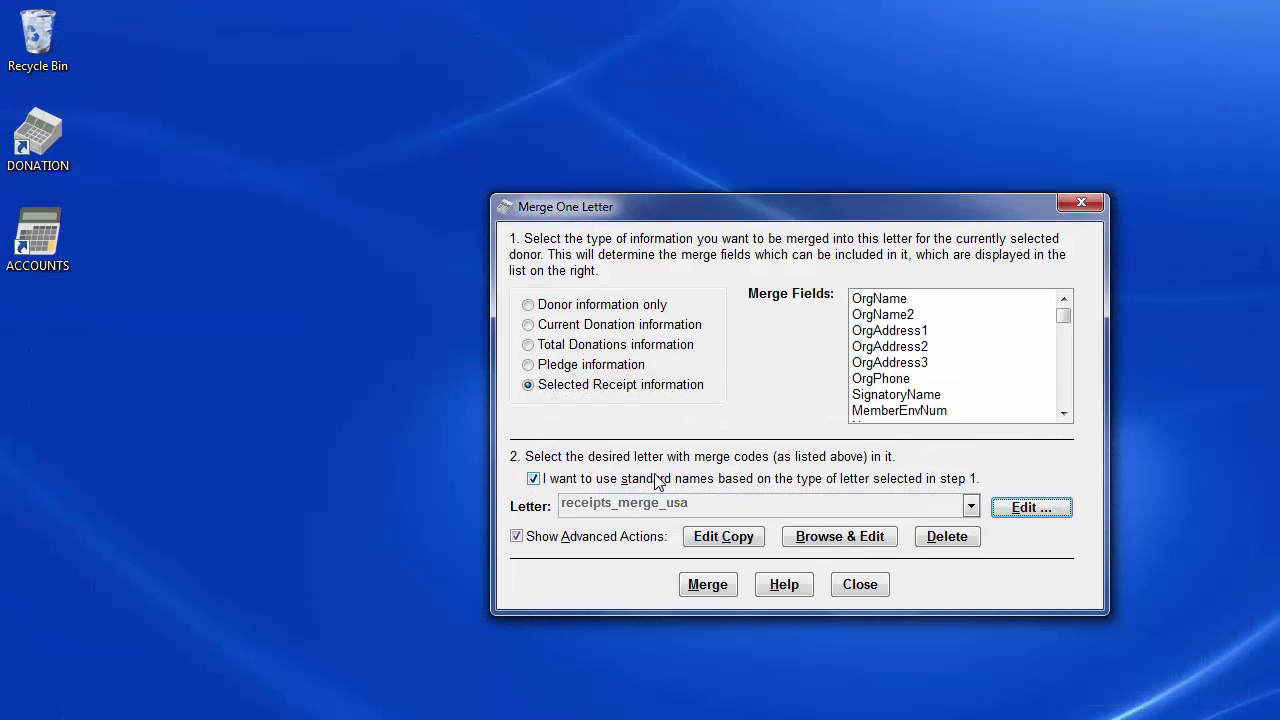
click(700, 585)
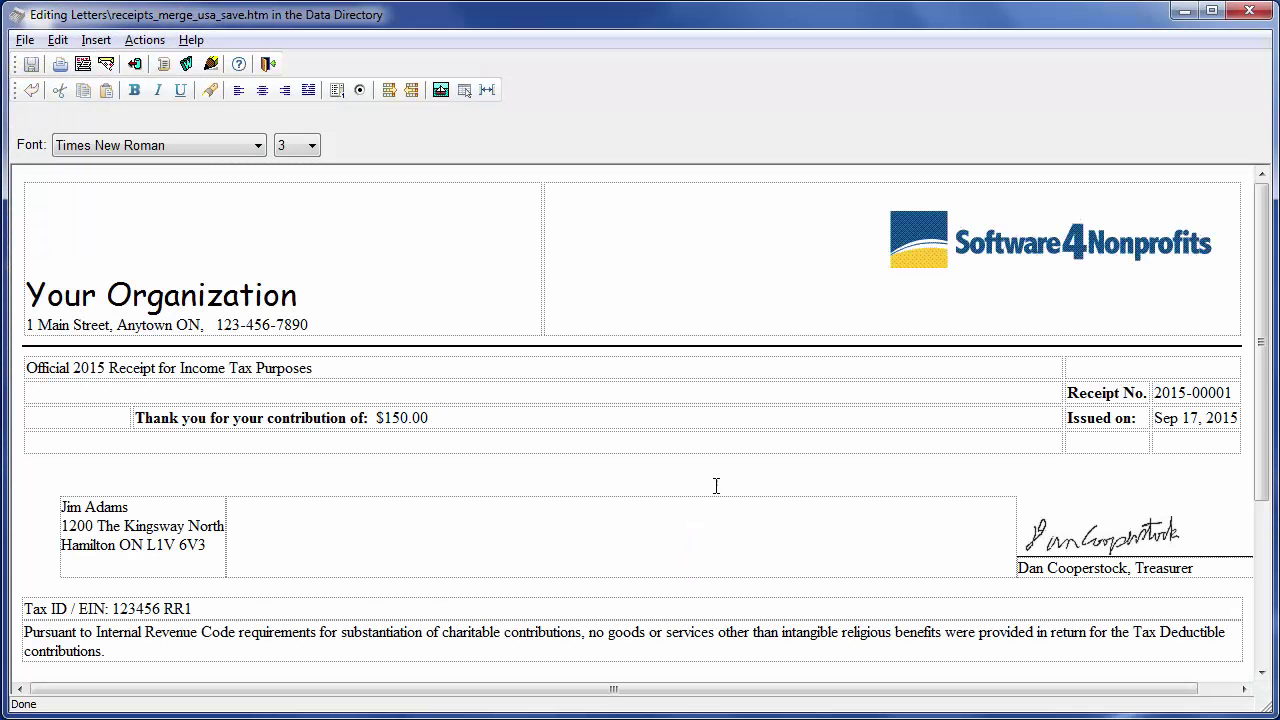